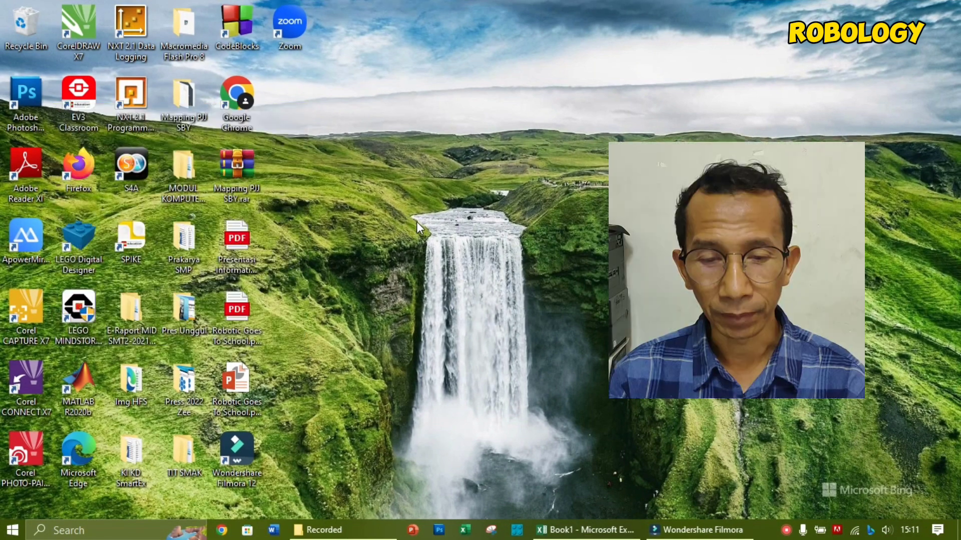
Switch to the Book1 workbook in Excel with the magic square grid
click(570, 531)
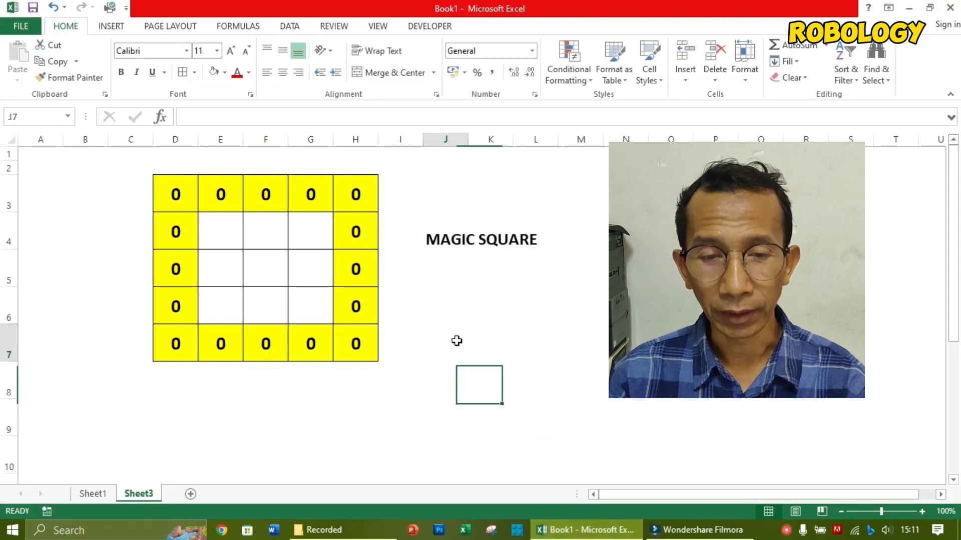
click(456, 340)
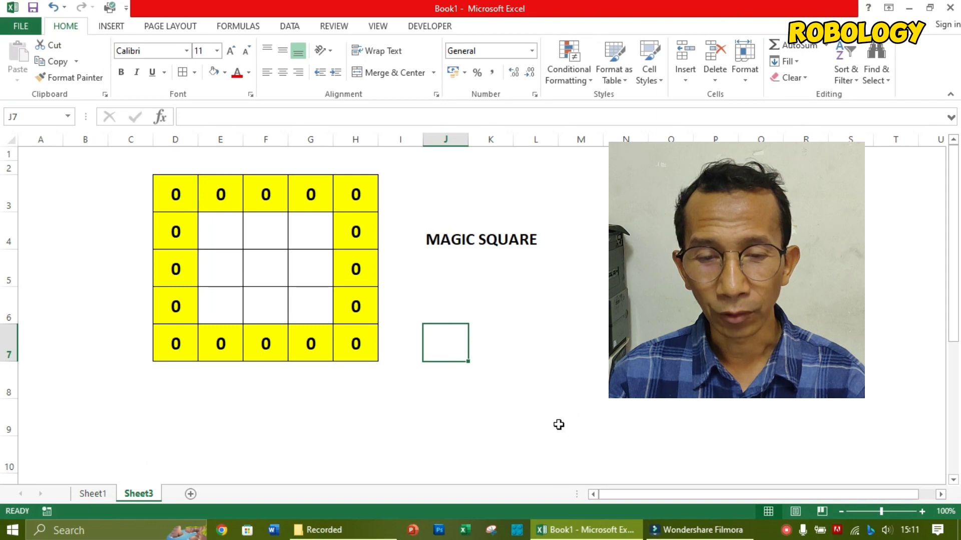
click(581, 417)
click(509, 456)
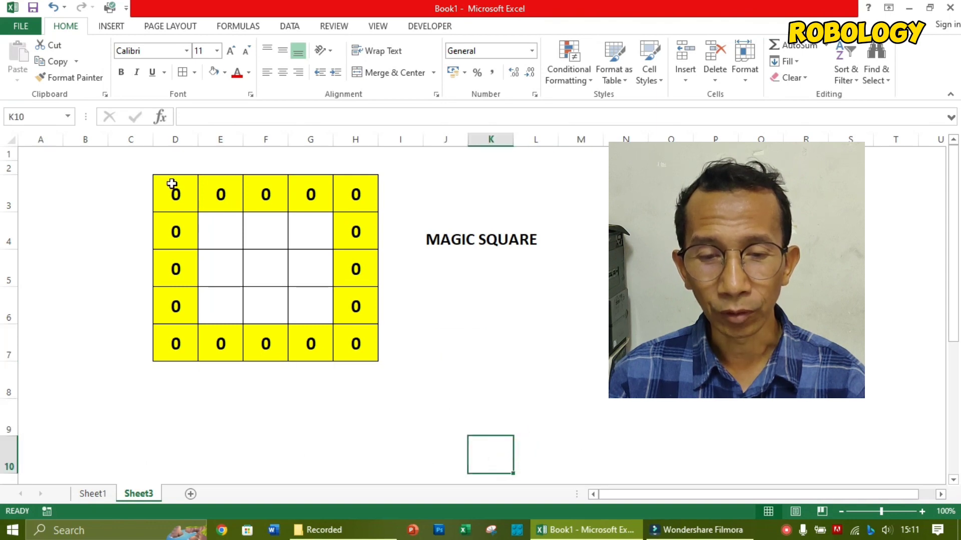
Examine the yellow border cells around the 3×3 grid and the SUM formulas they hold
drag(171, 186, 346, 186)
shift+click(352, 231)
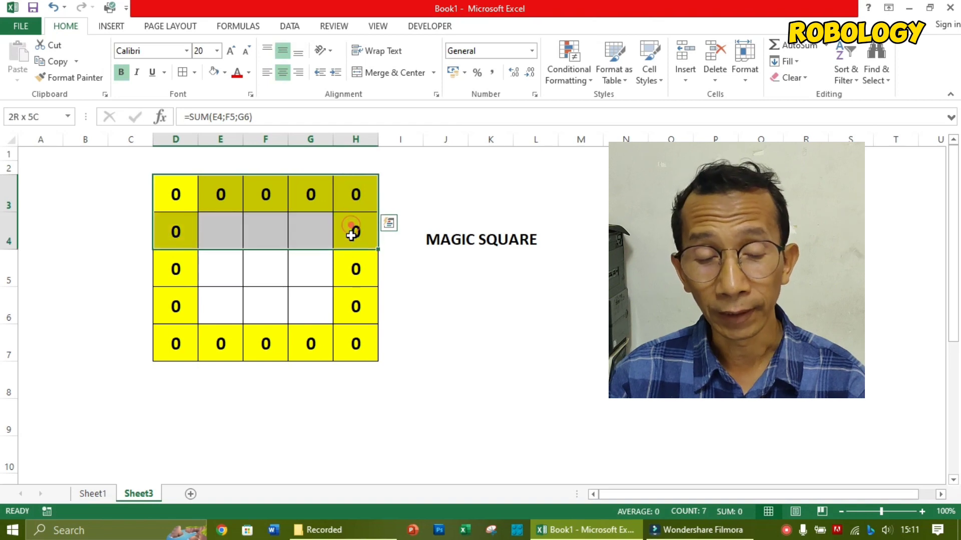
click(355, 256)
drag(176, 195, 365, 193)
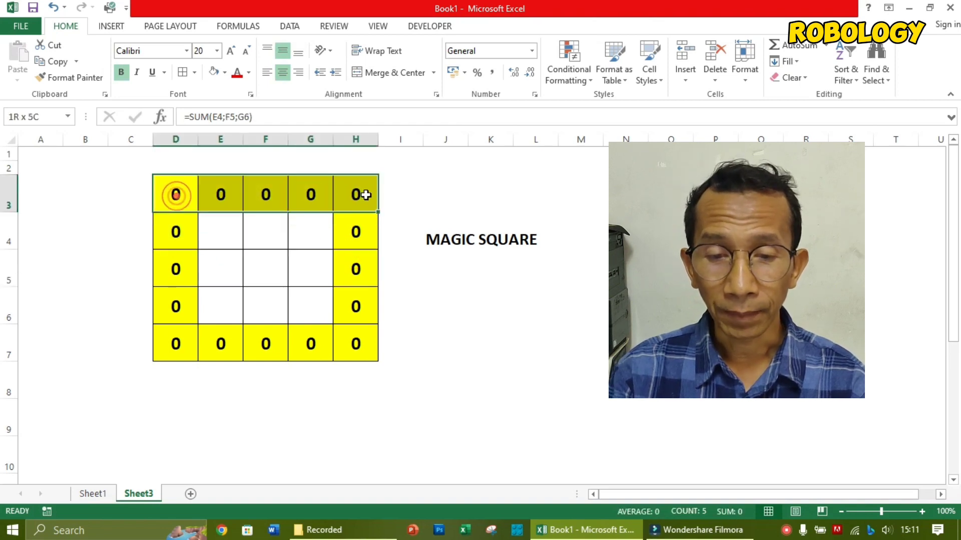
drag(356, 333, 356, 197)
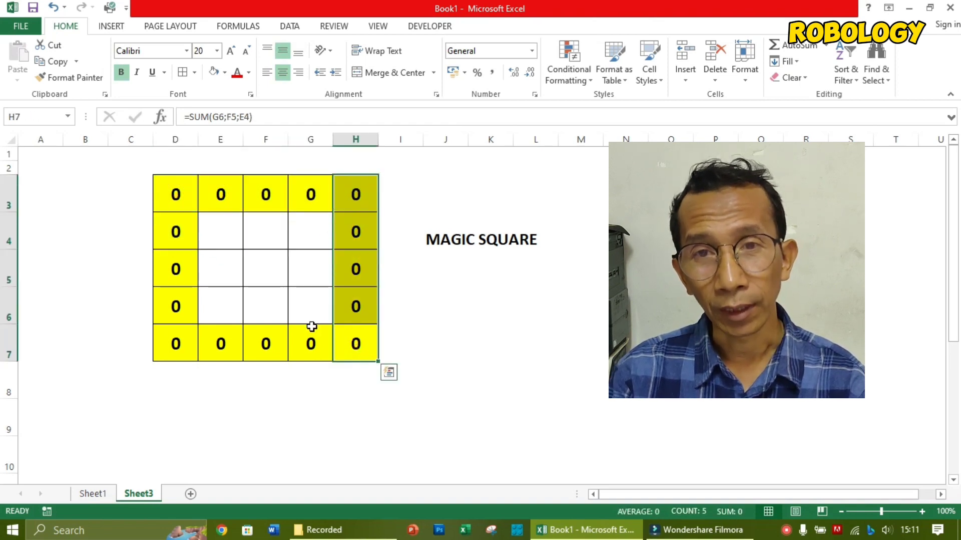
drag(354, 341, 165, 197)
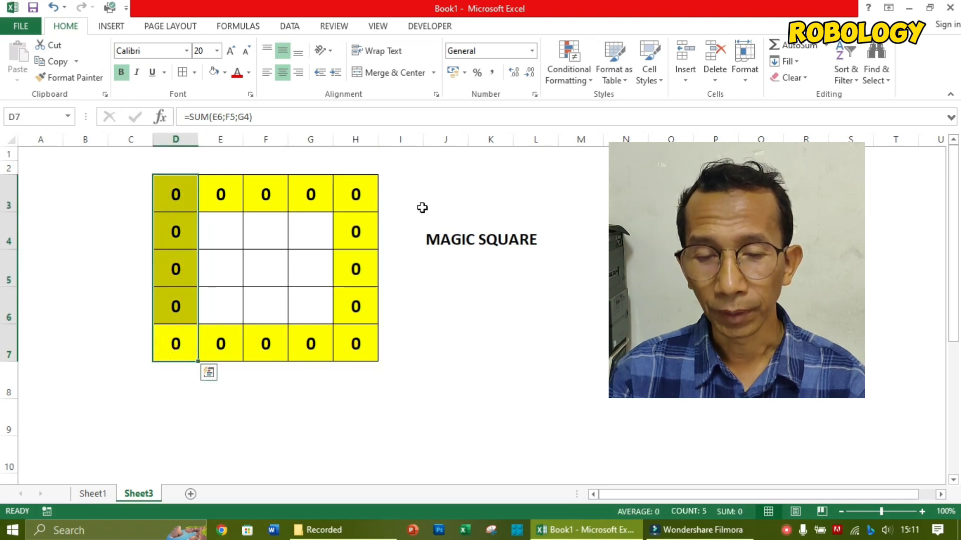
click(470, 187)
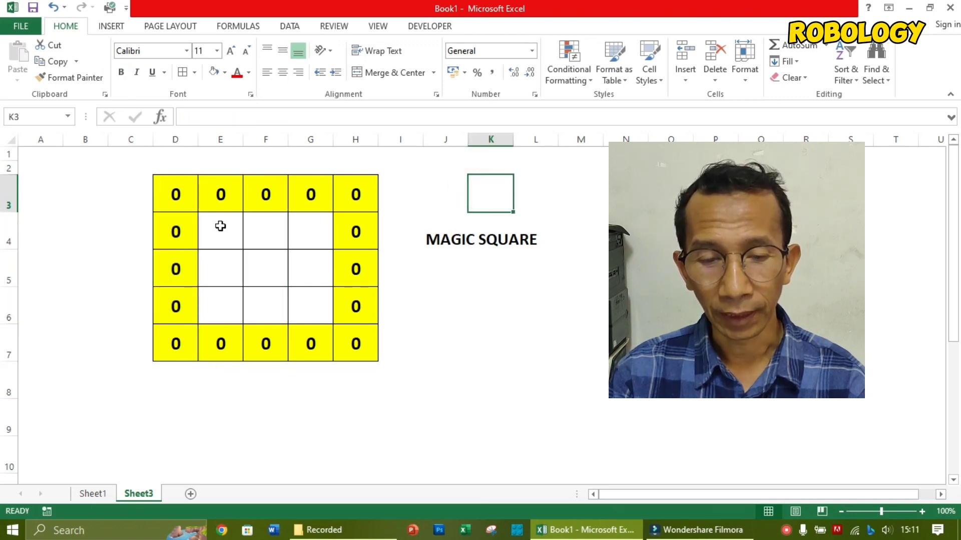
Enter the instruction "MASUKKAN ANGKA 1 - 9 DALAM KOTAK PUTIH TIDAK BOLAH ADA ANGKA YANG SAMA" in cell D9
click(192, 392)
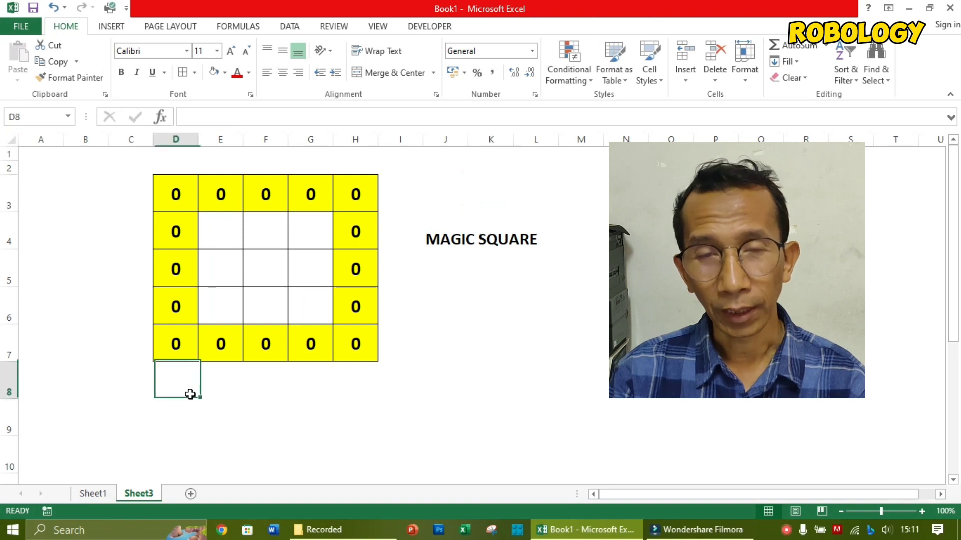
text(mASU)
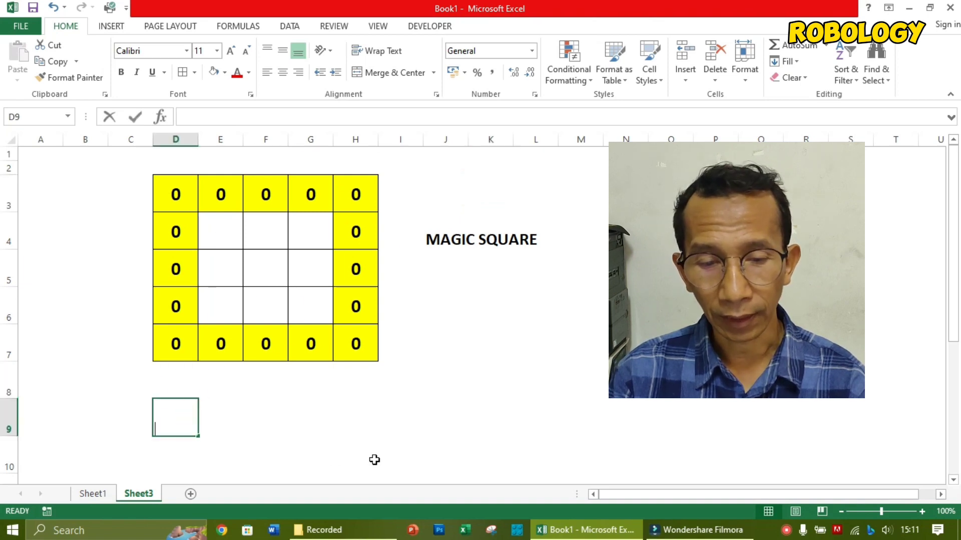
text(KA)
key(BackSpace)
key(BackSpace)
key(BackSpace)
key(BackSpace)
key(BackSpace)
key(BackSpace)
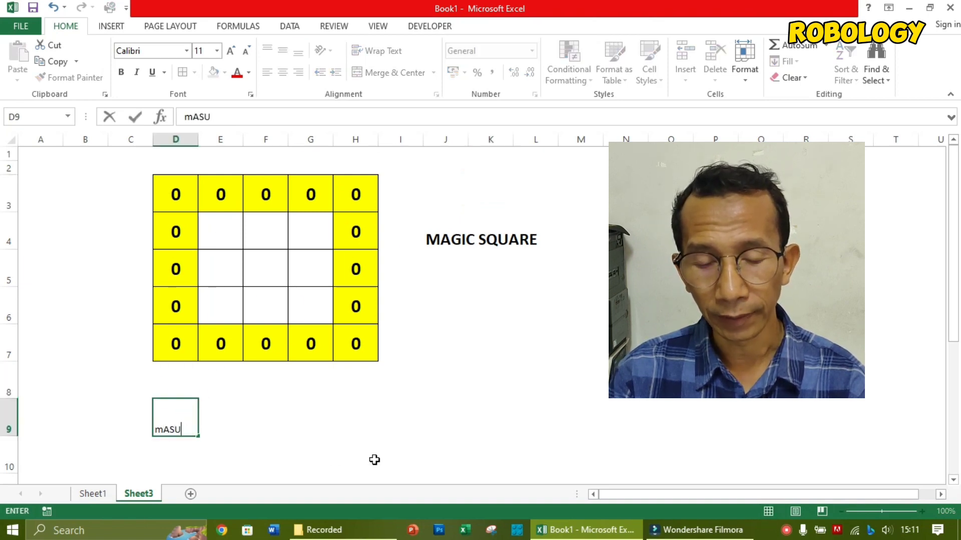
text(MASU)
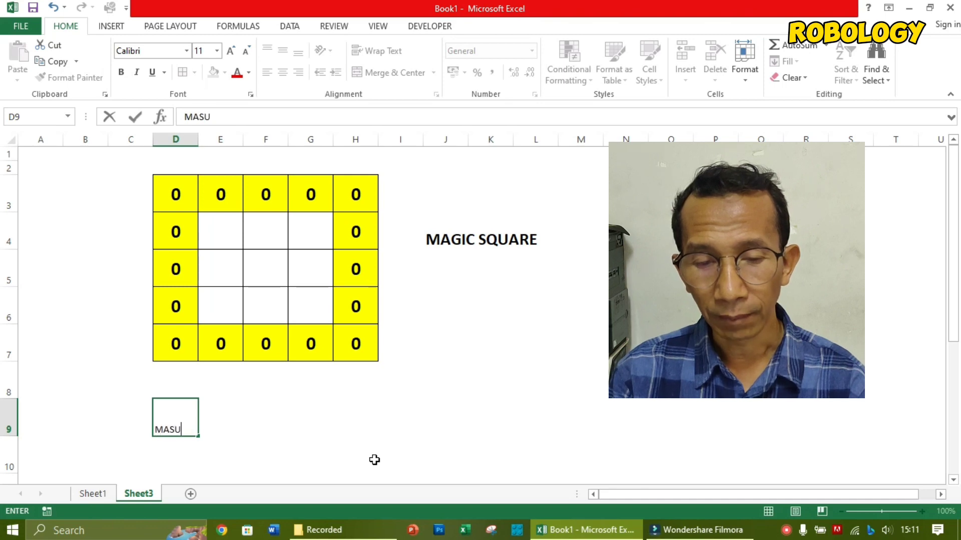
text(KKAN ANGKA )
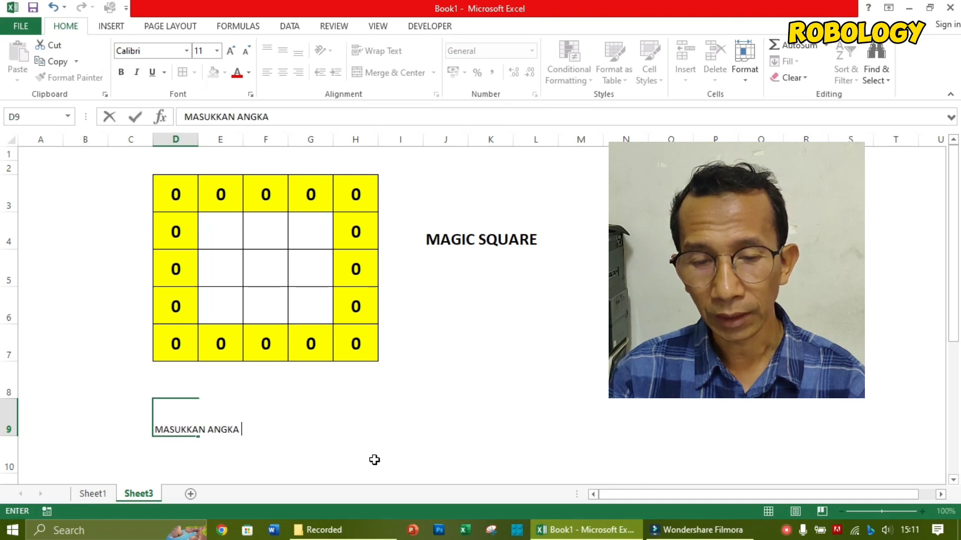
text(1 - 9 DALA)
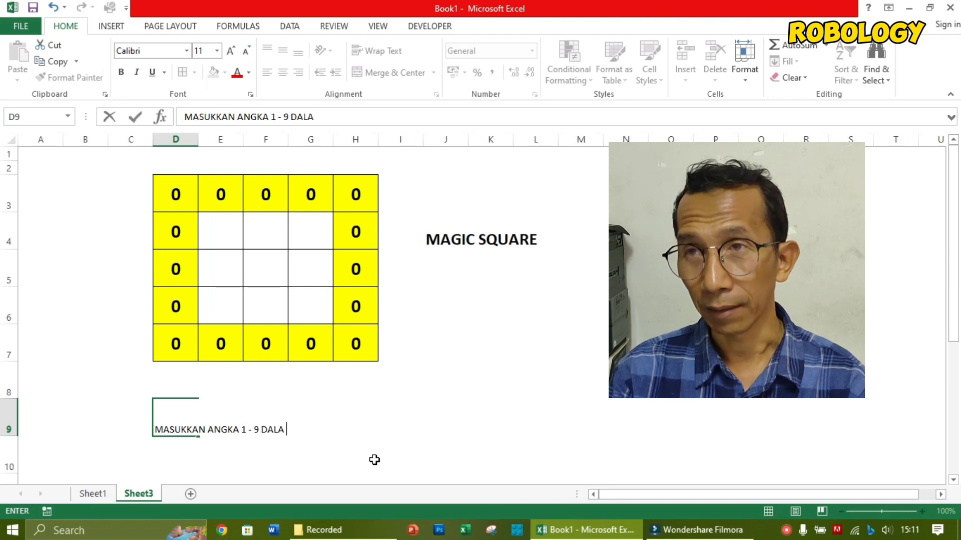
key(BackSpace)
text(M KOTA)
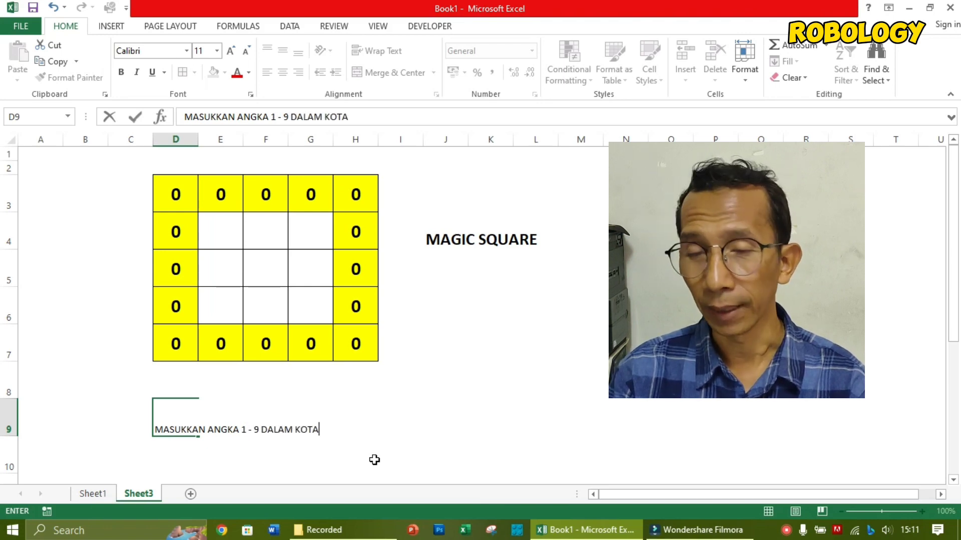
text(K PUTIH)
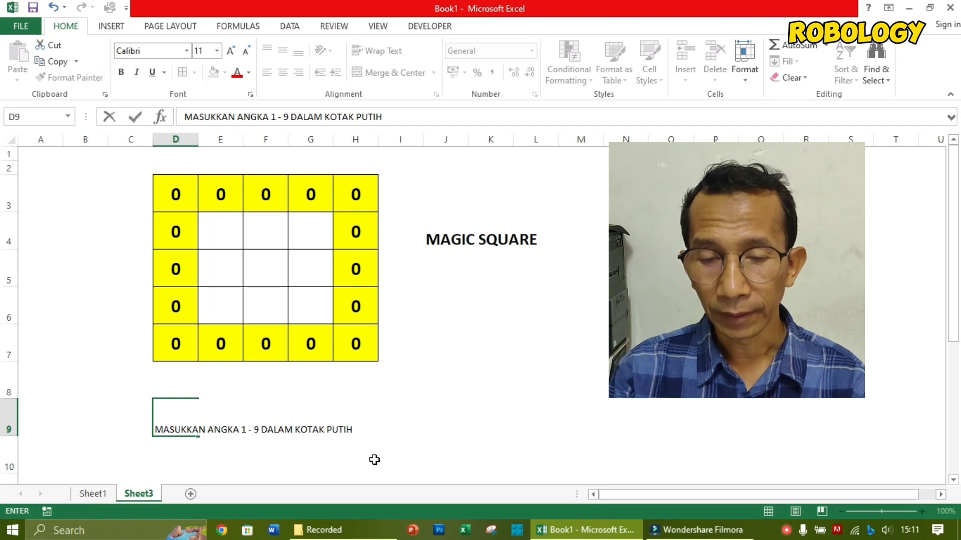
text( T)
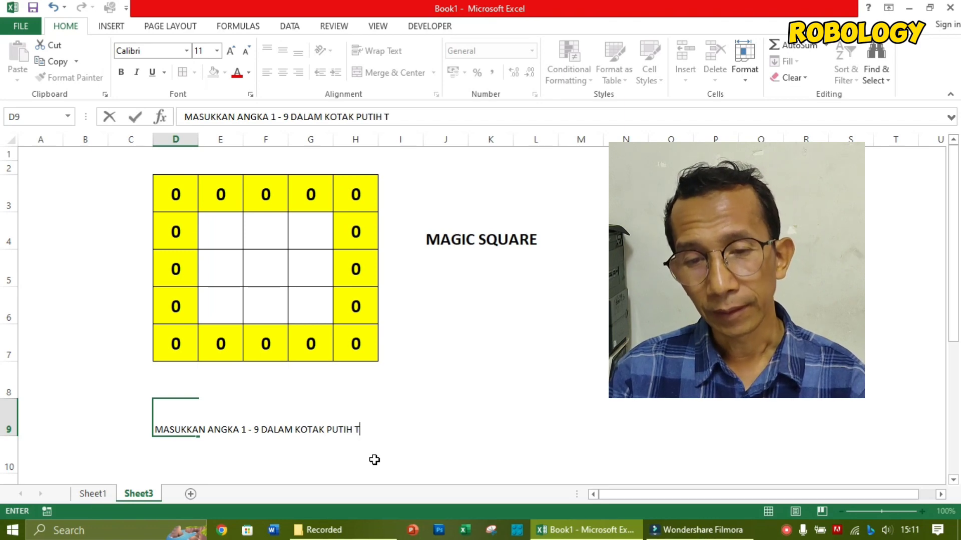
text(IDAK BOLAH ADA )
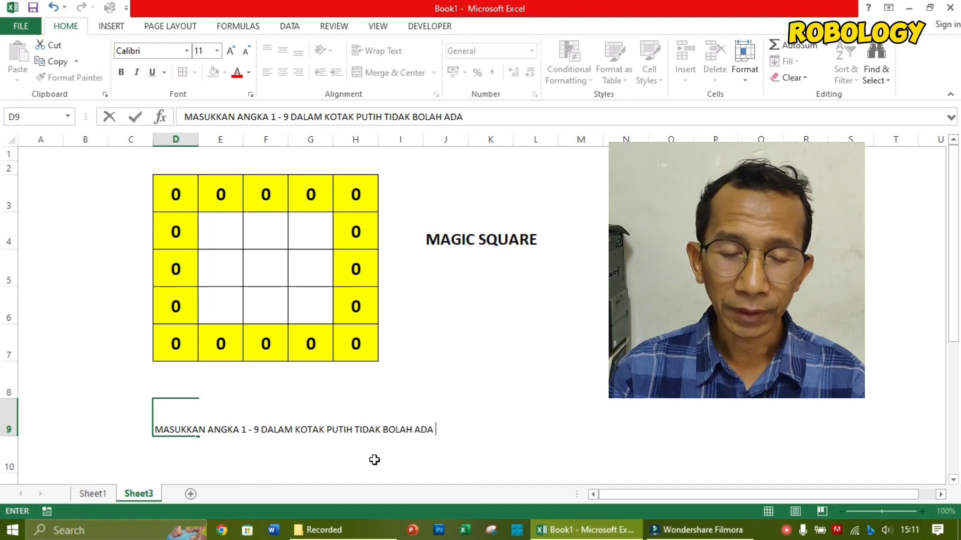
text(ANGKA)
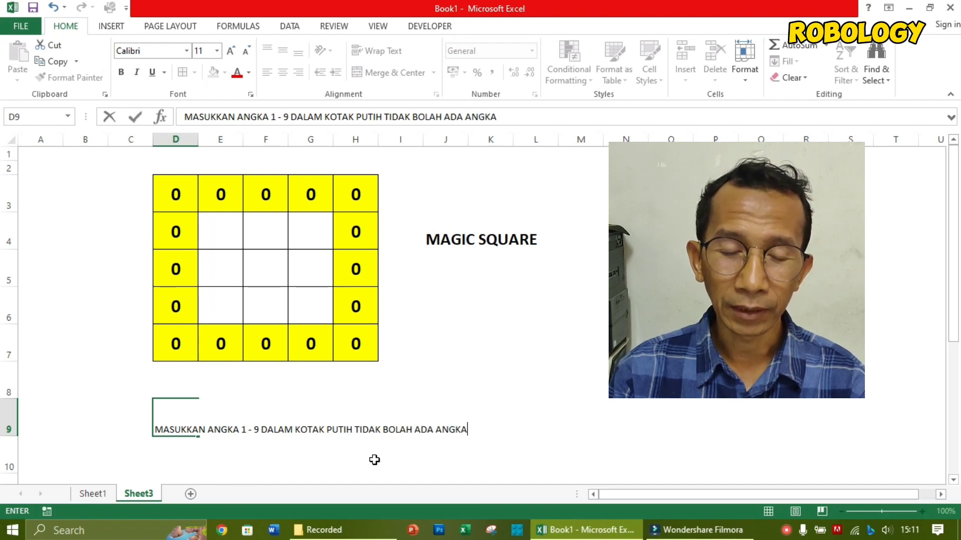
text( YANG SAMA)
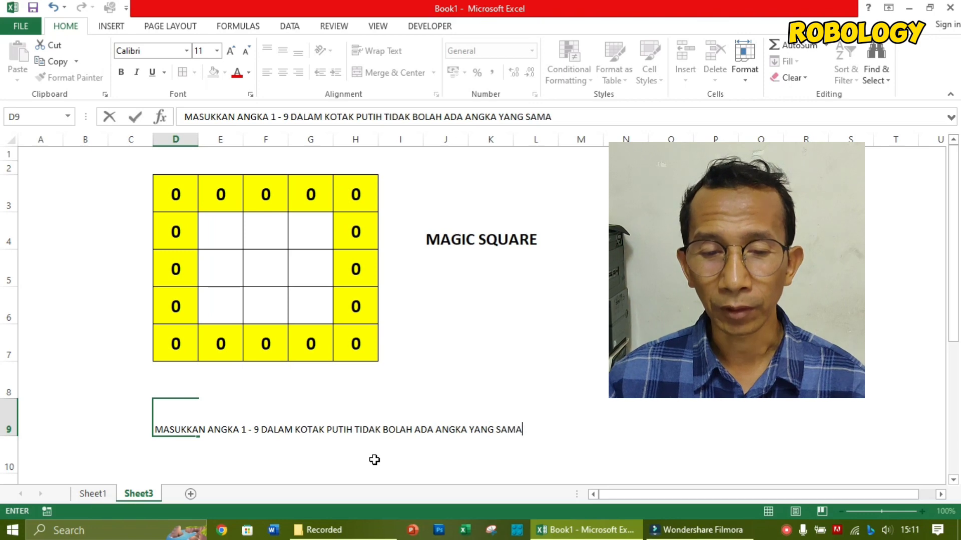
click(623, 432)
Enlarge the font of the instruction text in cell D9 by three size increments
click(191, 424)
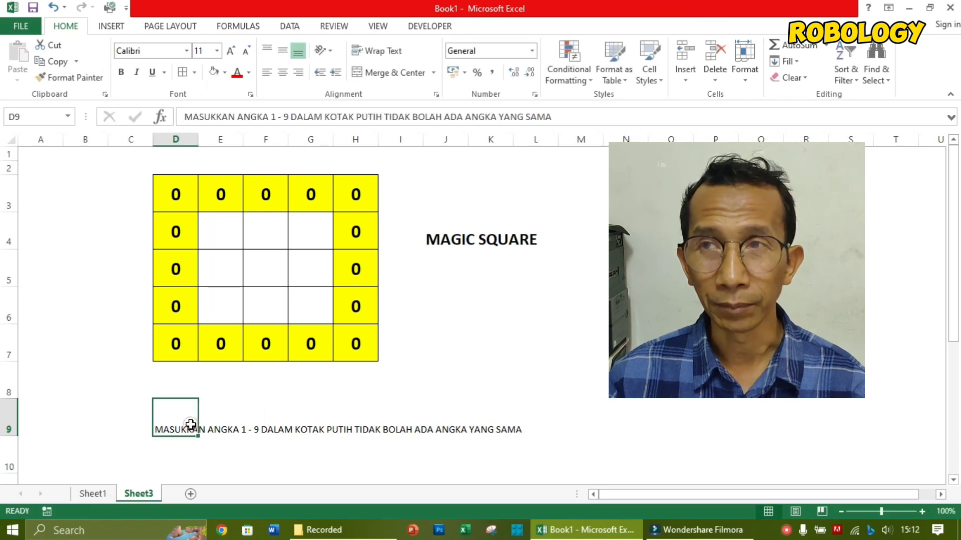
click(230, 51)
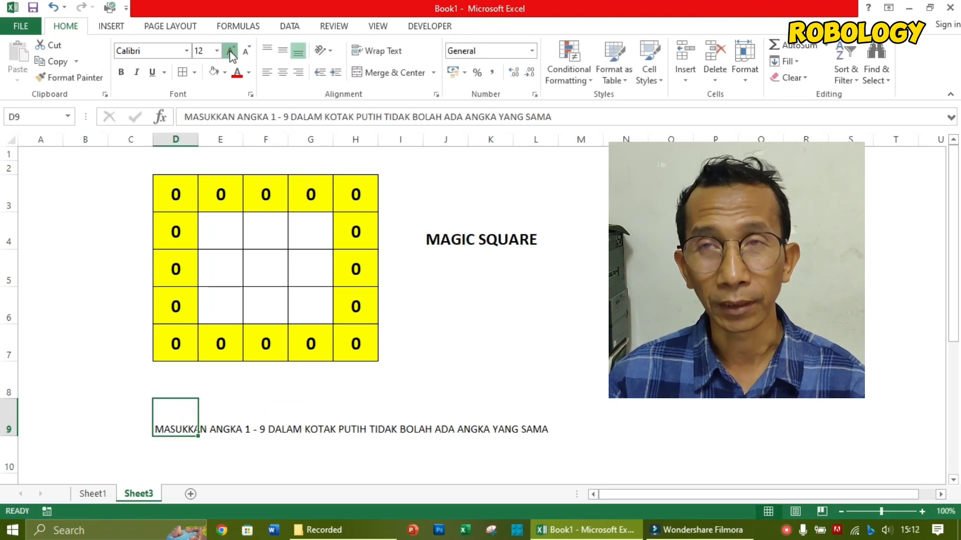
click(230, 51)
click(231, 52)
click(761, 380)
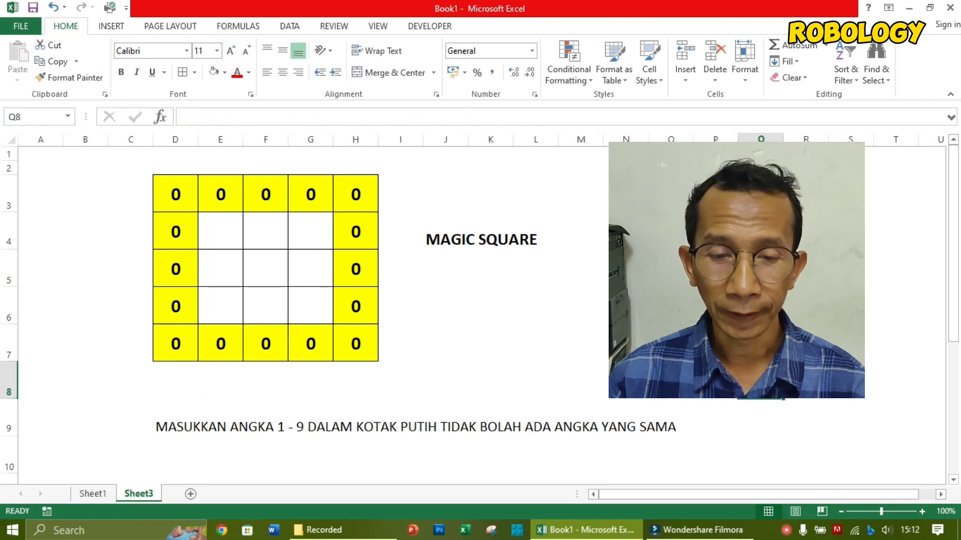
Fill the grid's first white row, cells E4 to G4, with 1, 2 and 3
click(225, 232)
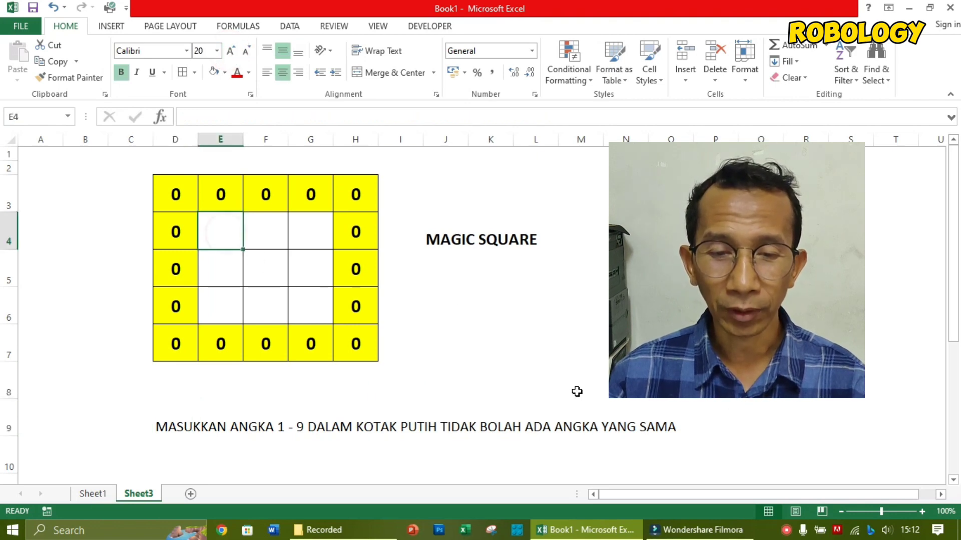
text(1)
key(Tab)
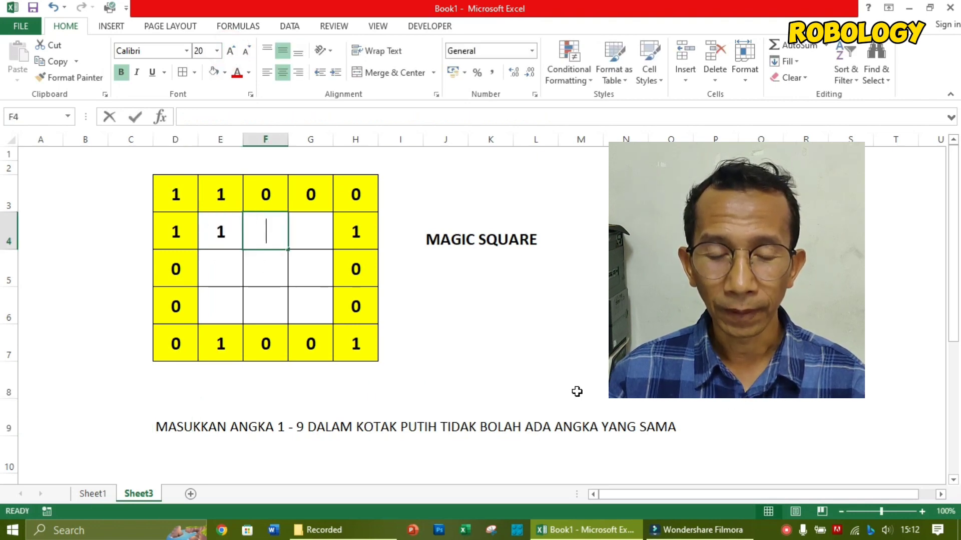
text(2)
key(Tab)
text(3)
key(Tab)
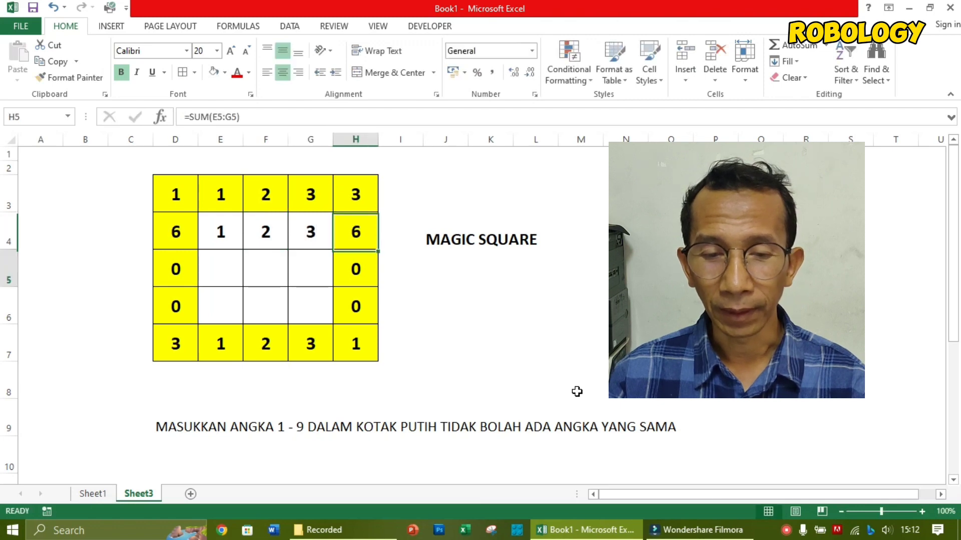
Fill the middle white row in reverse order: 4 in G5, 5 in F5 and 6 in E5
key(Left)
key(Down)
text(4)
key(Return)
key(Up)
key(Left)
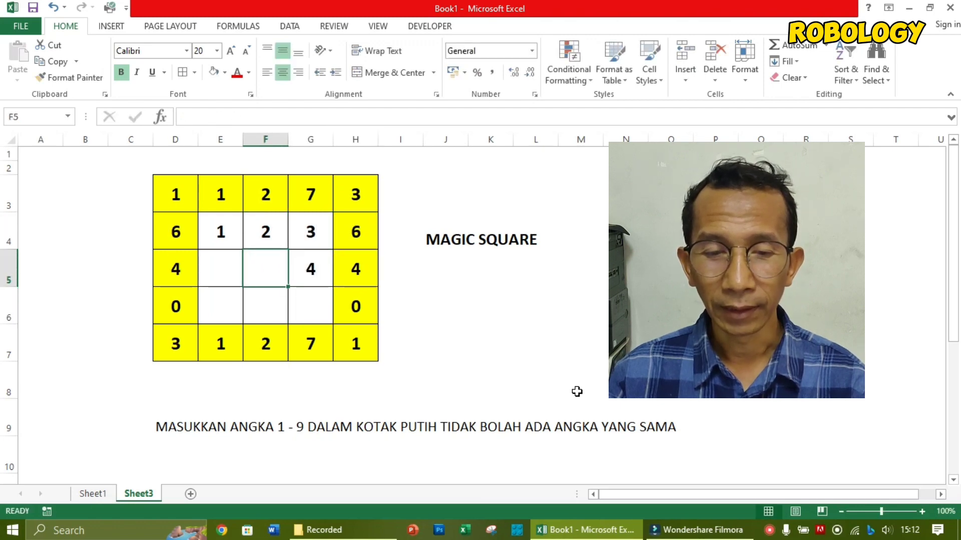
text(5)
key(Return)
key(Up)
key(Left)
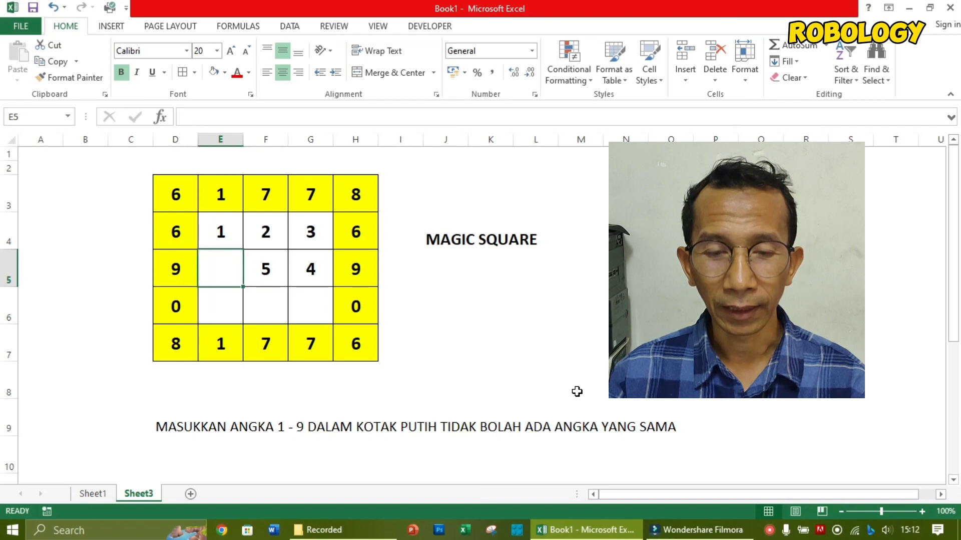
text(6)
key(Return)
Fill the grid's last white row, cells E6 to G6, with 7, 8 and 9
text(7)
key(Right)
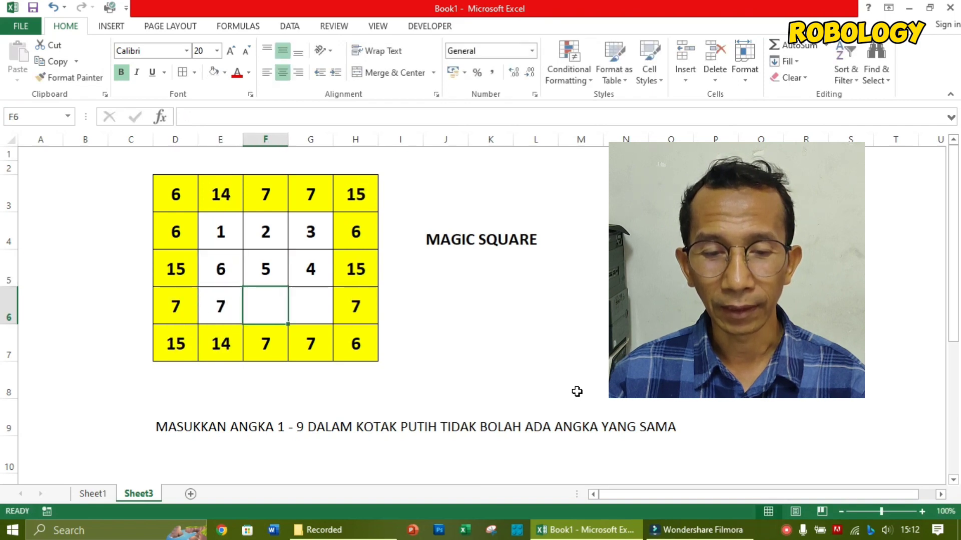
text(8)
key(Right)
text(9)
key(Right)
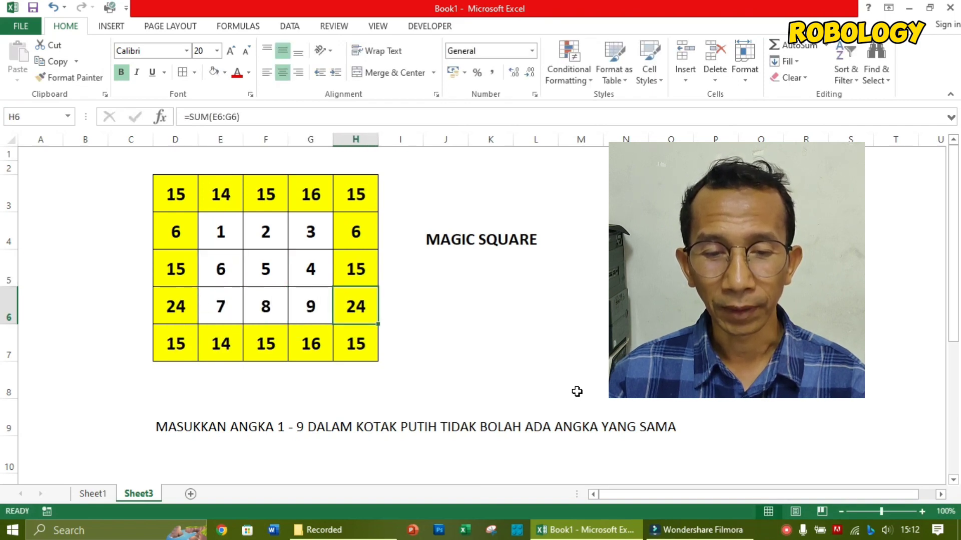
click(523, 336)
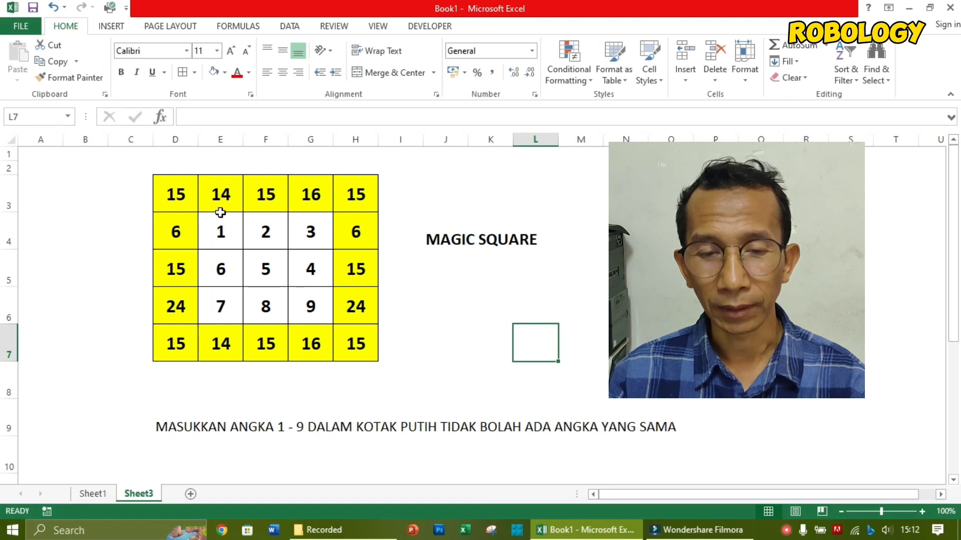
Clear the value in cell F6 and change the value in F4 to 4
click(266, 305)
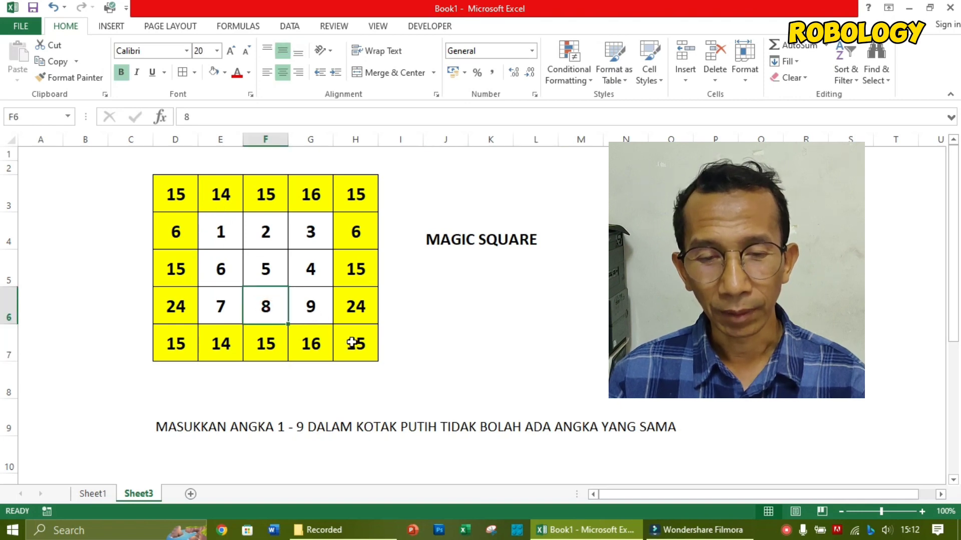
key(Delete)
key(Up)
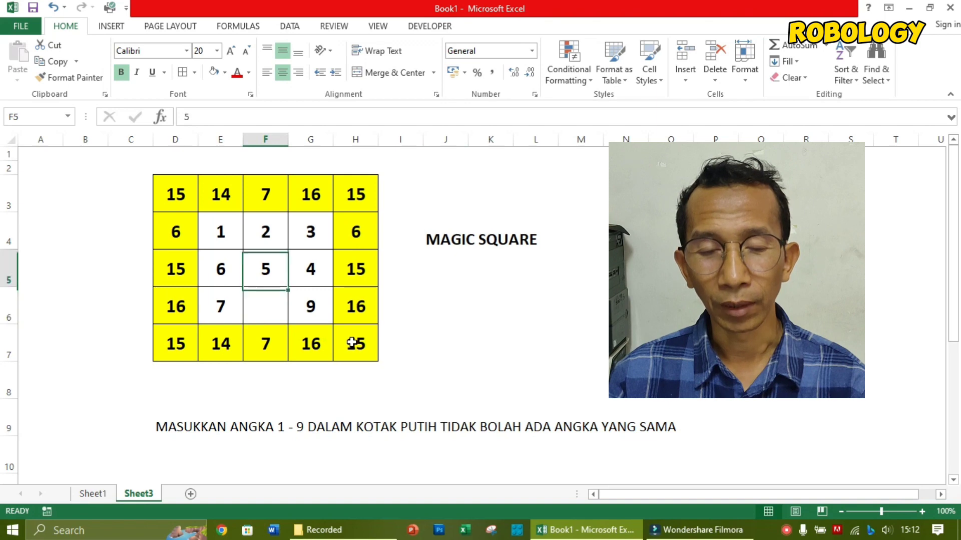
key(Down)
key(Up)
key(Up)
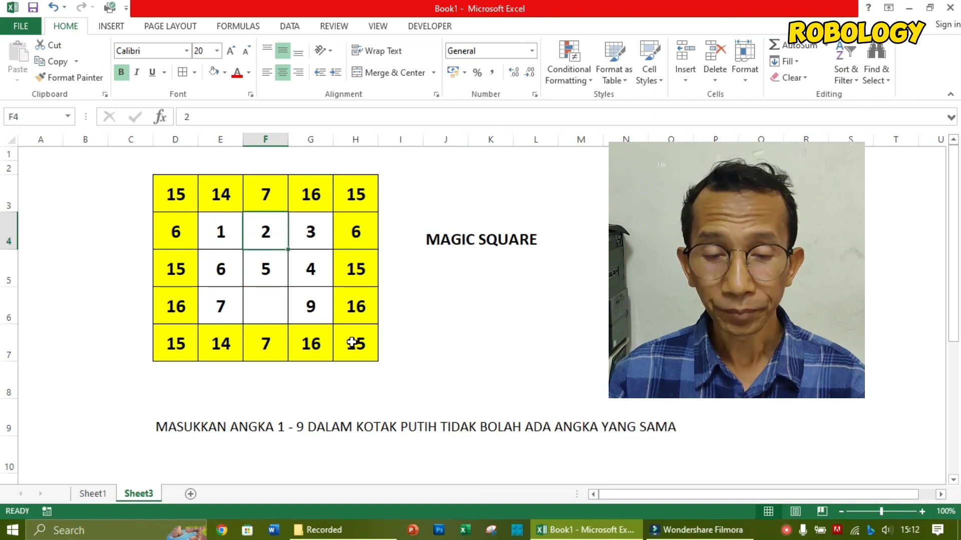
text(4)
key(Return)
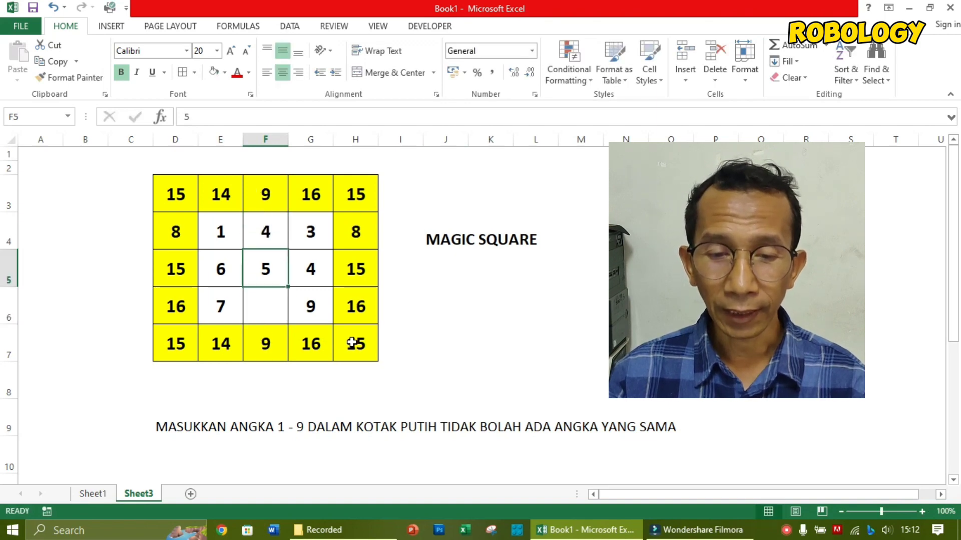
Clear the values in cells E6 and G4 of the white grid
key(Up)
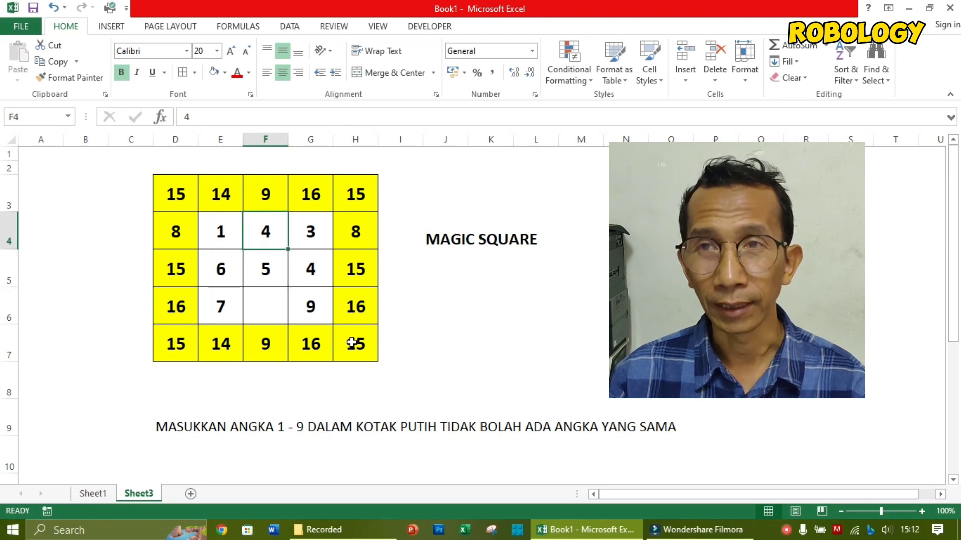
key(Down)
key(Down)
key(Left)
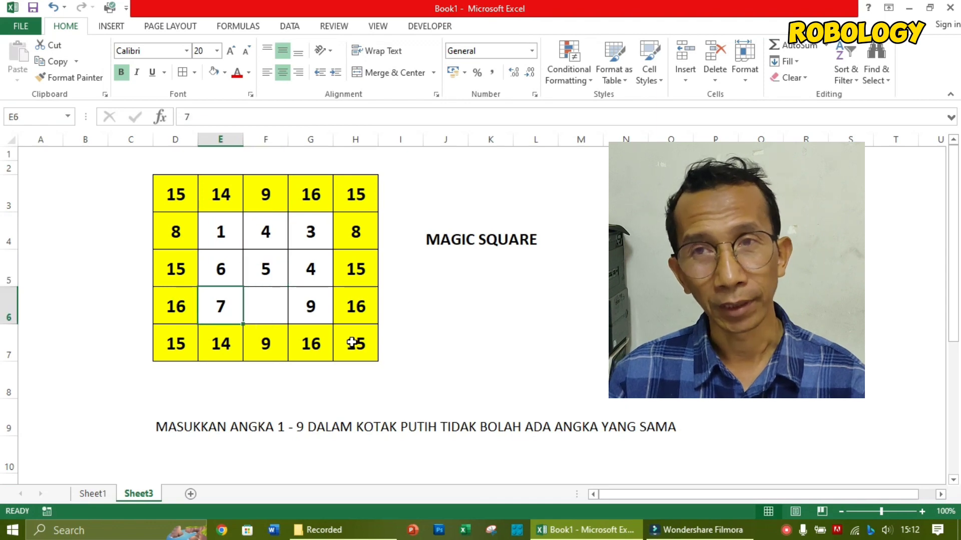
key(Delete)
key(Up)
key(Up)
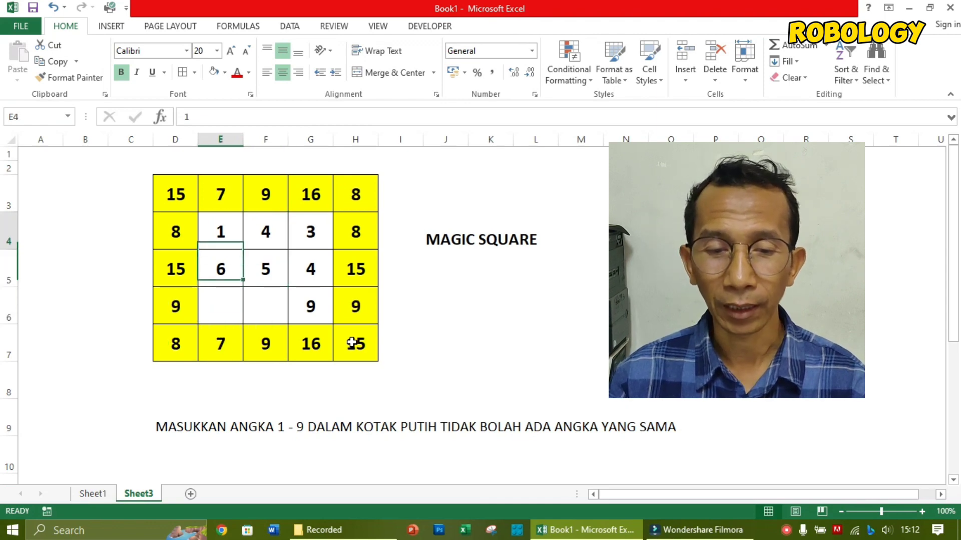
key(Right)
key(Right)
key(Delete)
Try 2 in cell E4 and 3 in cell F4 of the first white row
key(Left)
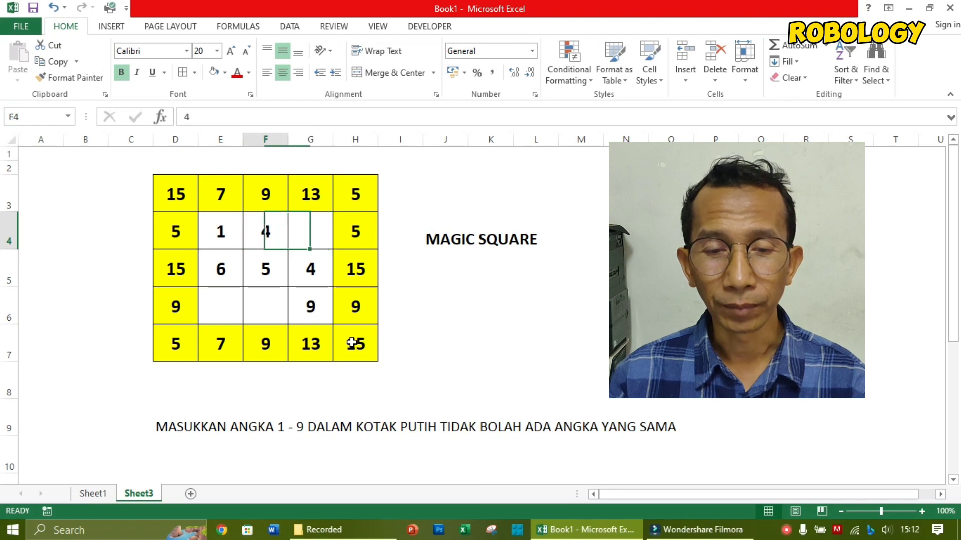
key(Left)
key(Down)
key(Down)
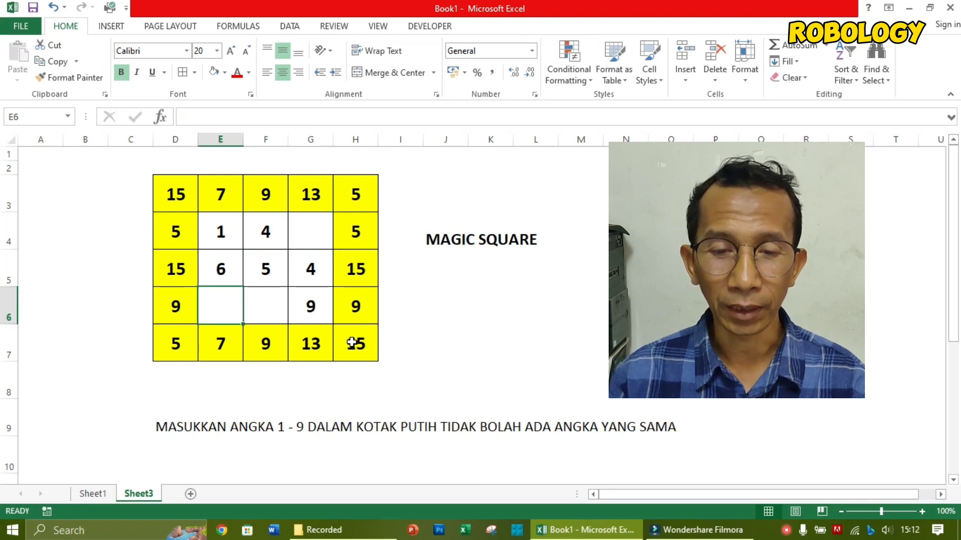
key(Up)
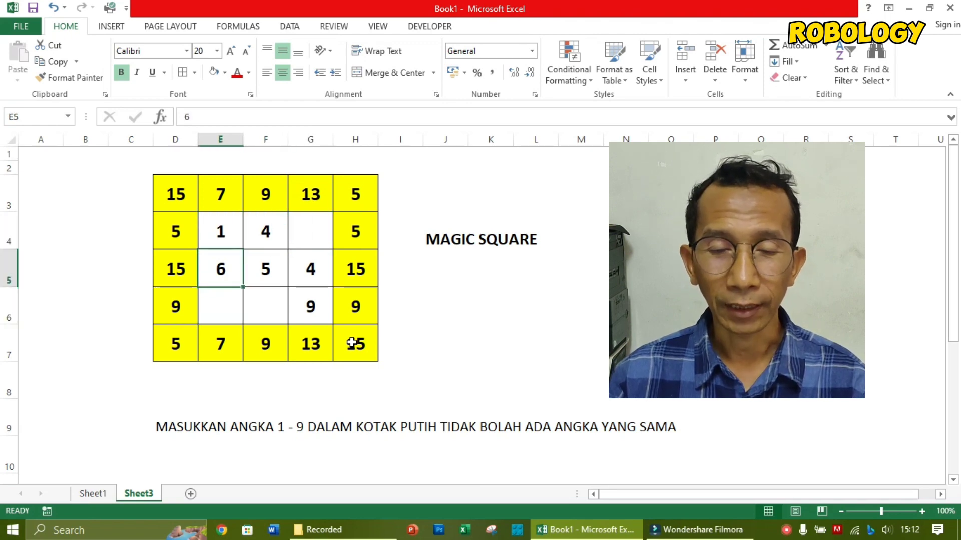
key(Up)
text(2)
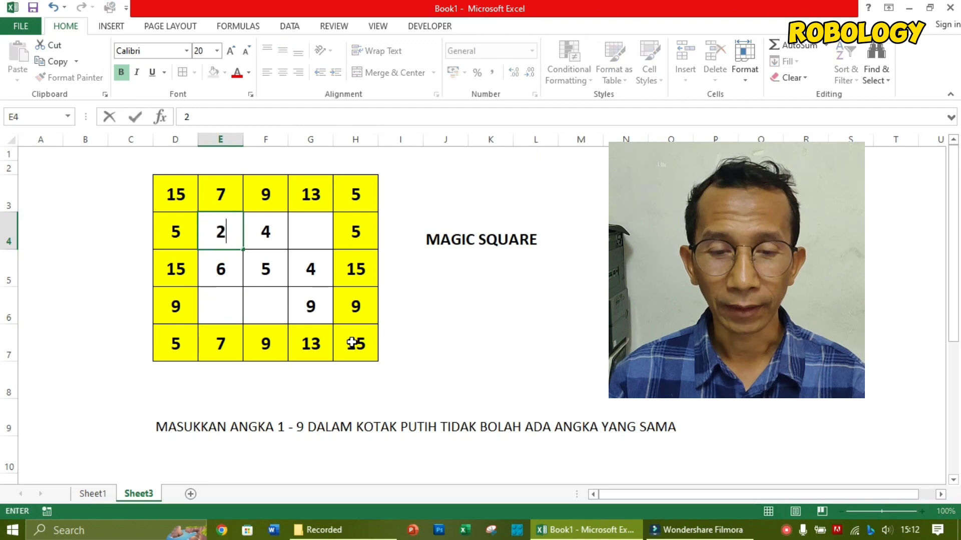
key(Right)
text(3)
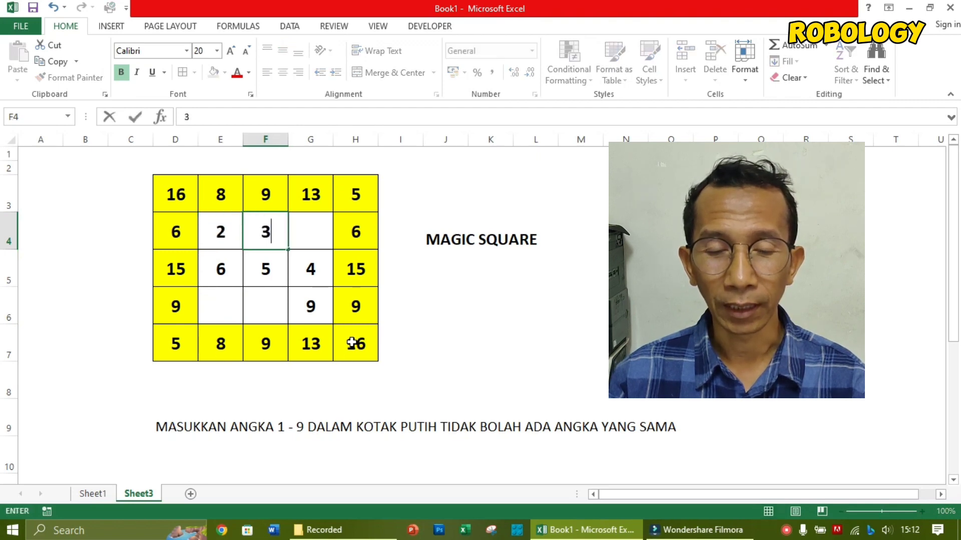
key(Right)
Try the number 1 in cell E6 of the last white row
key(Left)
key(Down)
key(Down)
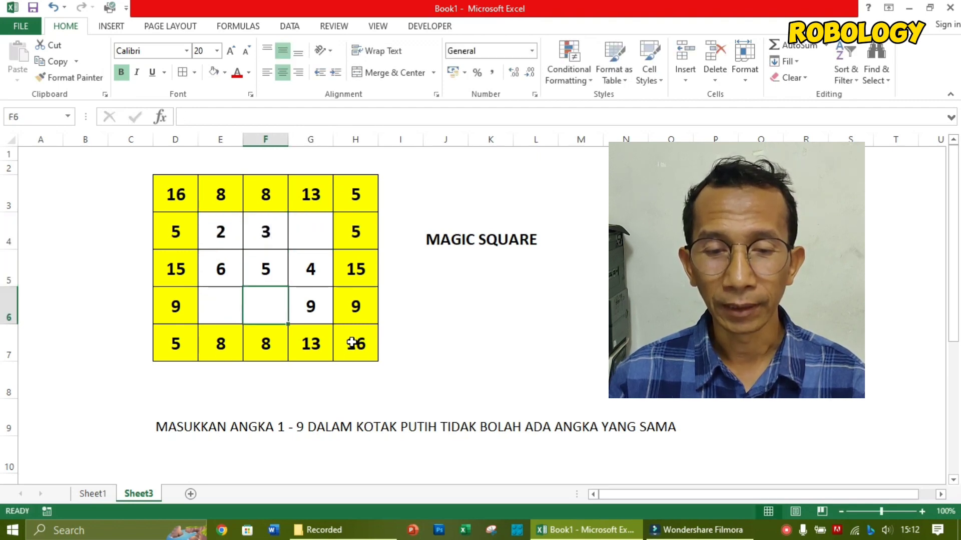
key(Right)
key(Left)
key(Left)
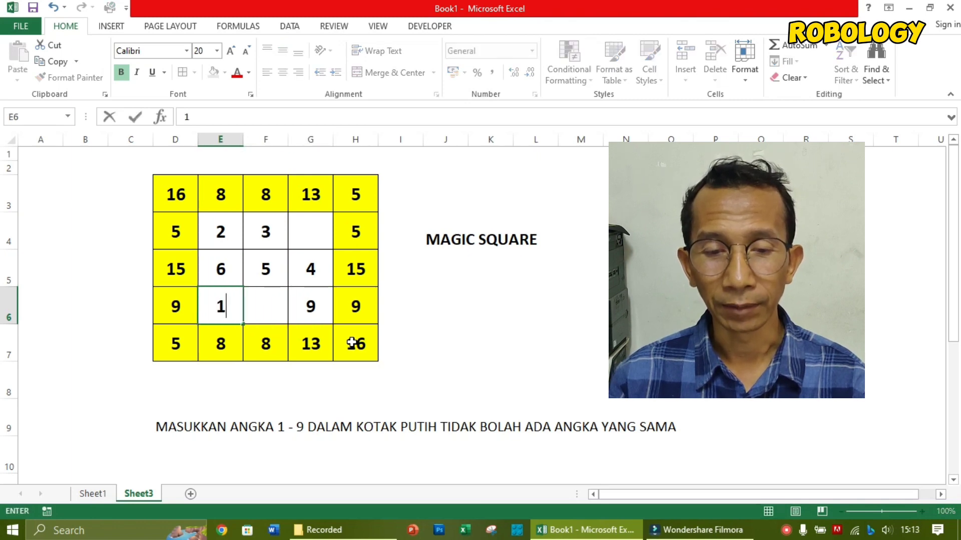
key(Return)
key(Up)
key(Up)
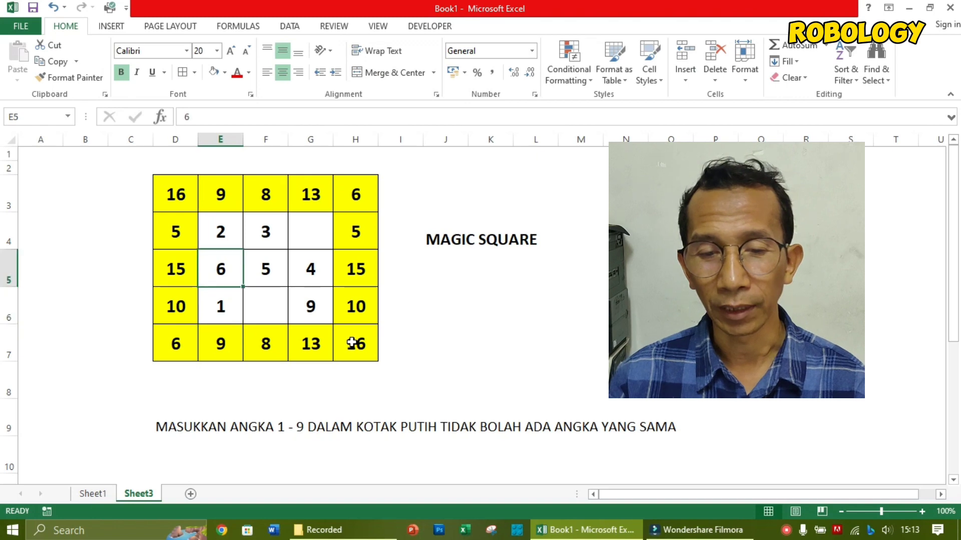
Try the number 2 in cell G4, and clear it again
key(Down)
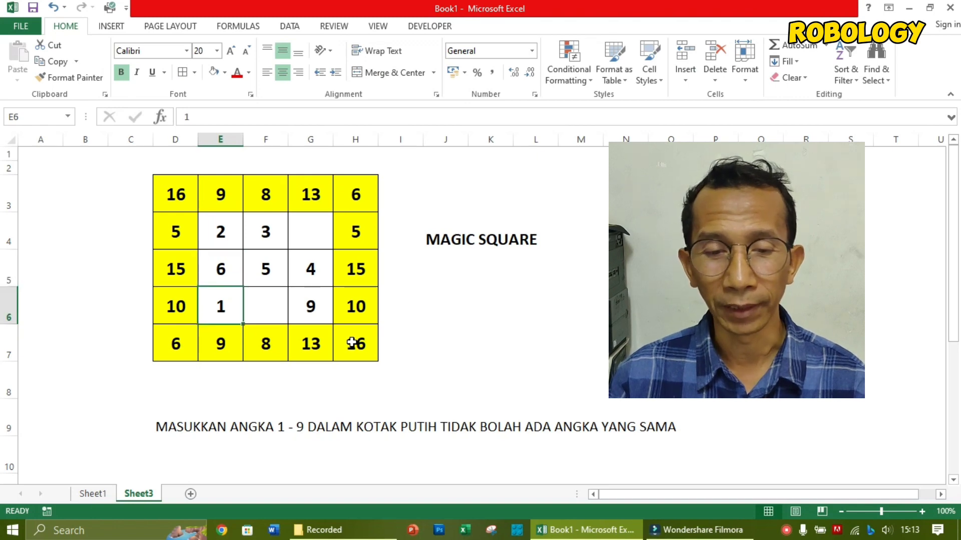
key(Right)
key(Right)
key(Up)
key(Up)
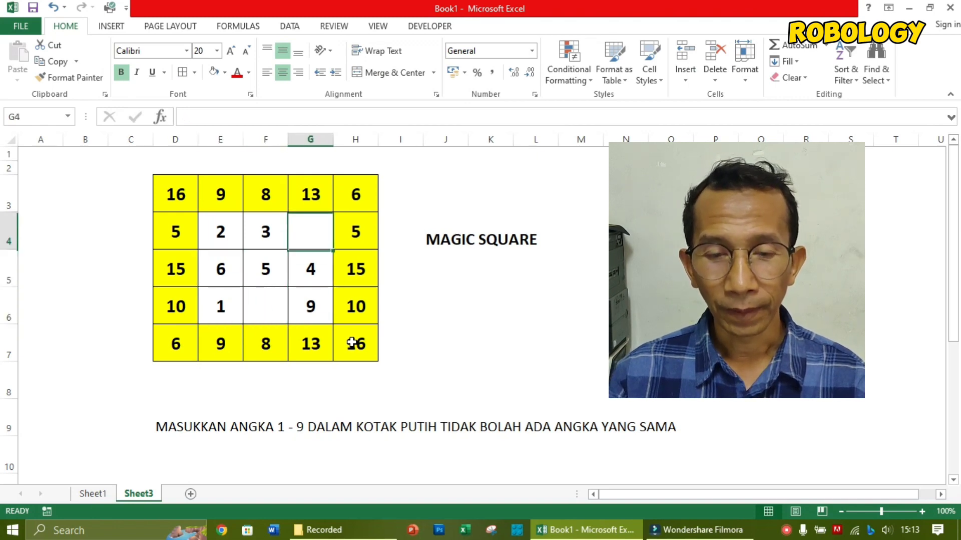
text(2)
key(Return)
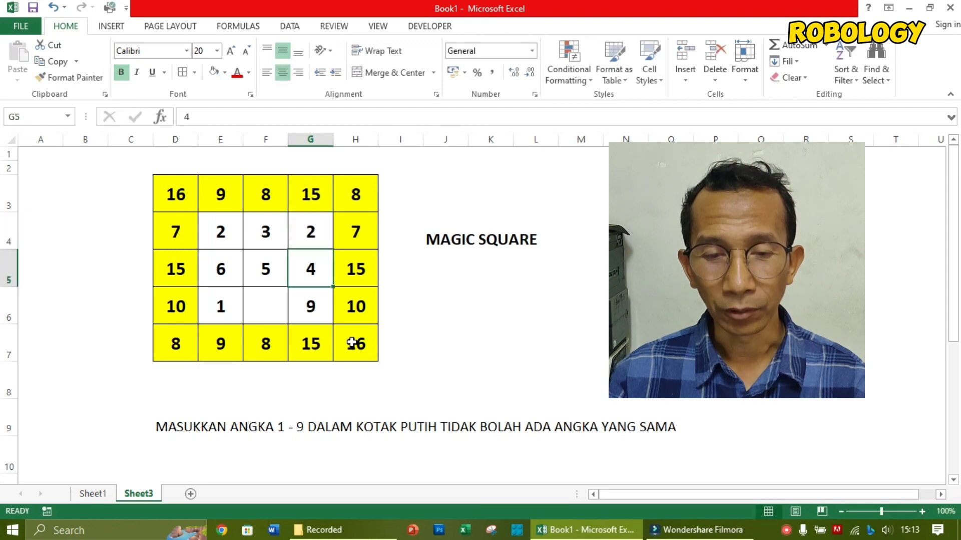
key(Up)
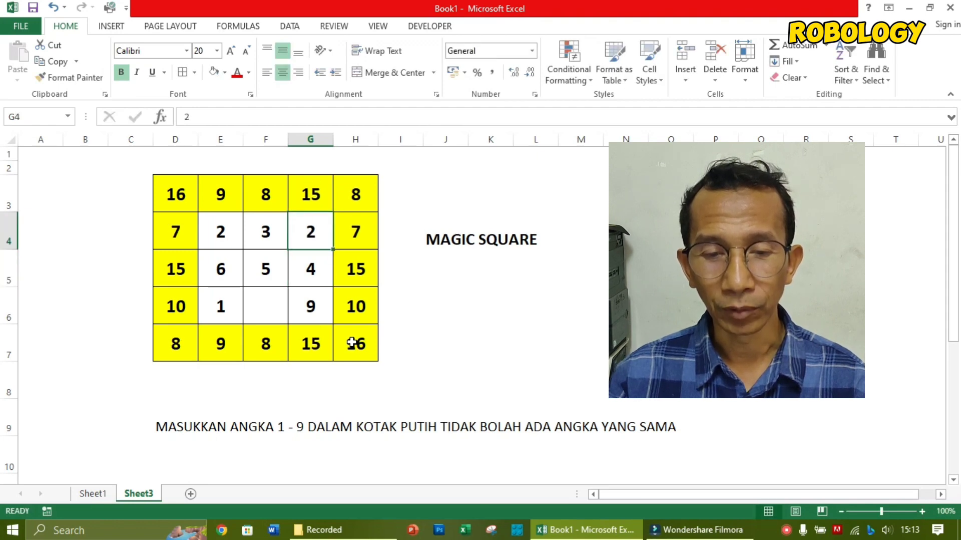
key(Delete)
Clear cell E6 and the two filled cells E4 and F4 in the first white row
key(Down)
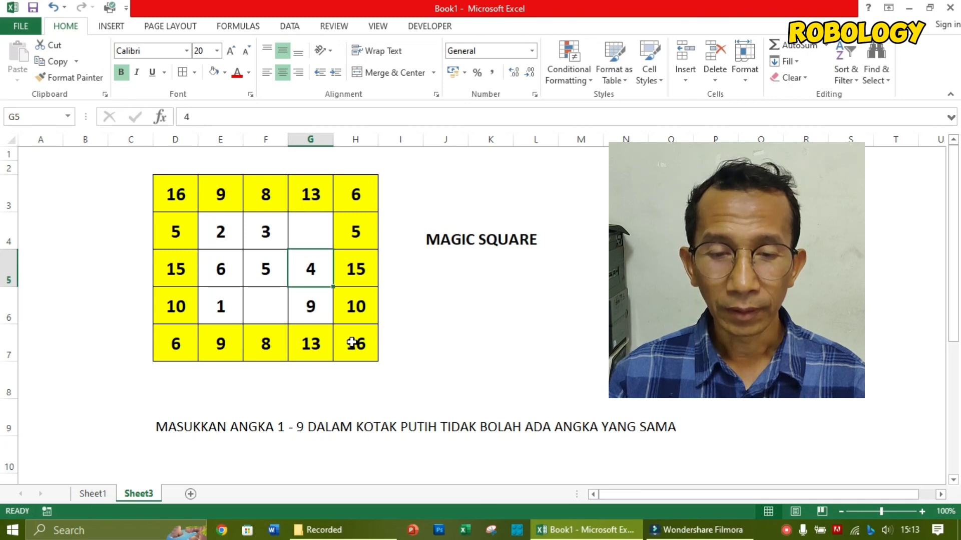
key(Down)
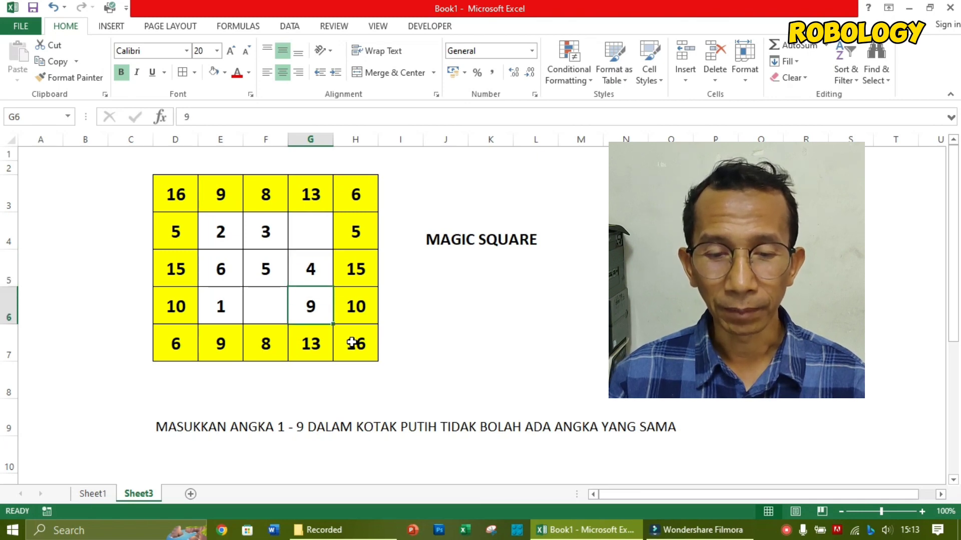
key(Left)
key(Left)
key(Delete)
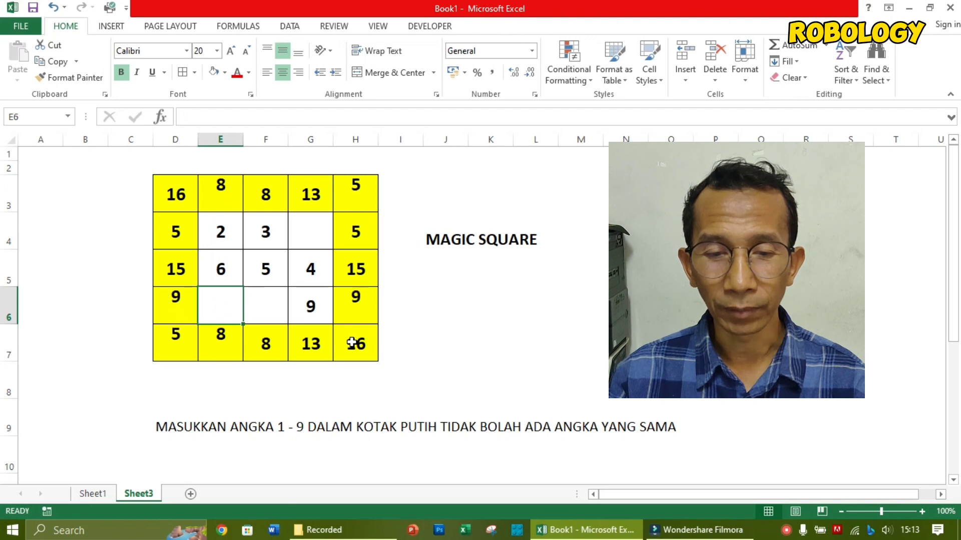
key(Up)
key(Up)
key(shift+Right)
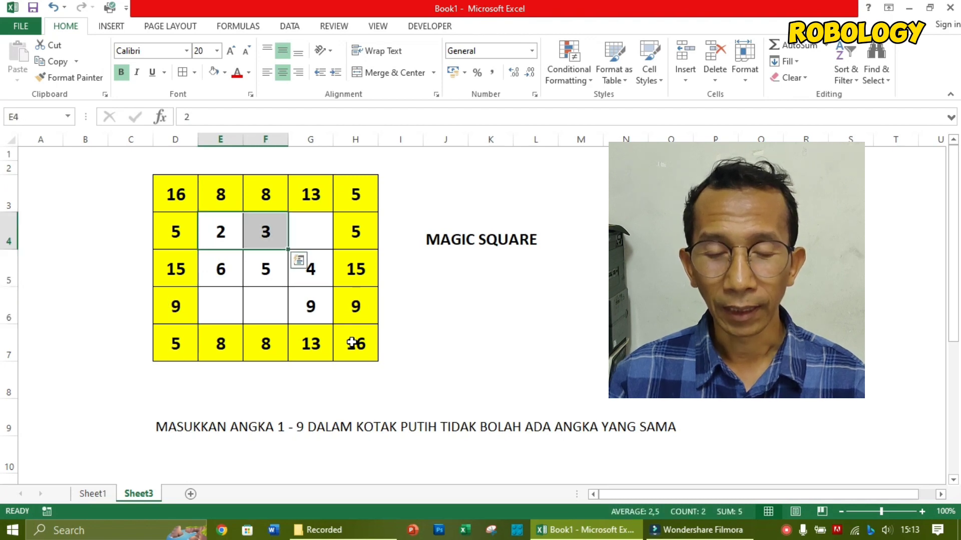
key(Delete)
Clear the values in cells G6 and E5 of the white grid
key(Down)
key(Down)
key(Right)
key(Right)
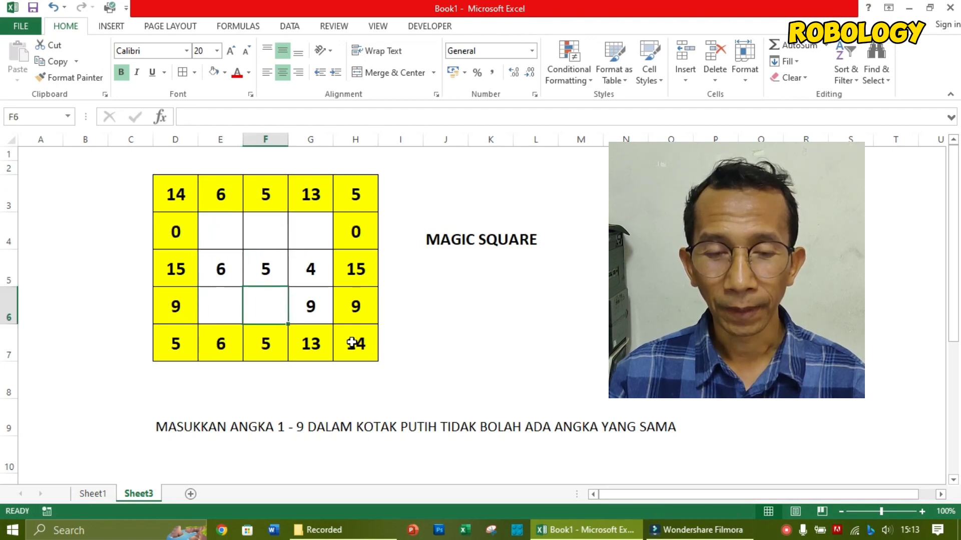
key(Delete)
key(Left)
key(Left)
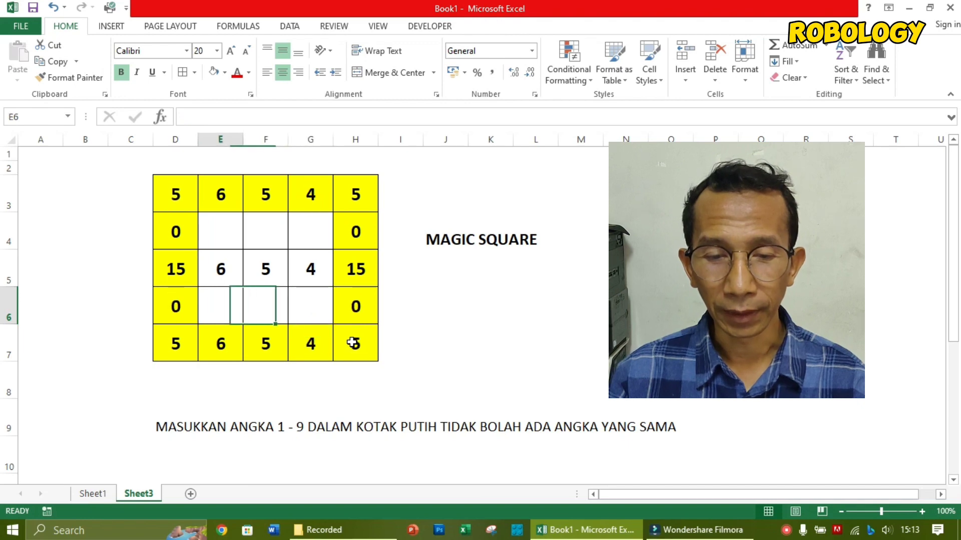
key(Up)
key(Delete)
Enter 2 in corner cell E4 and 8 in the diagonally opposite corner cell G6
key(Up)
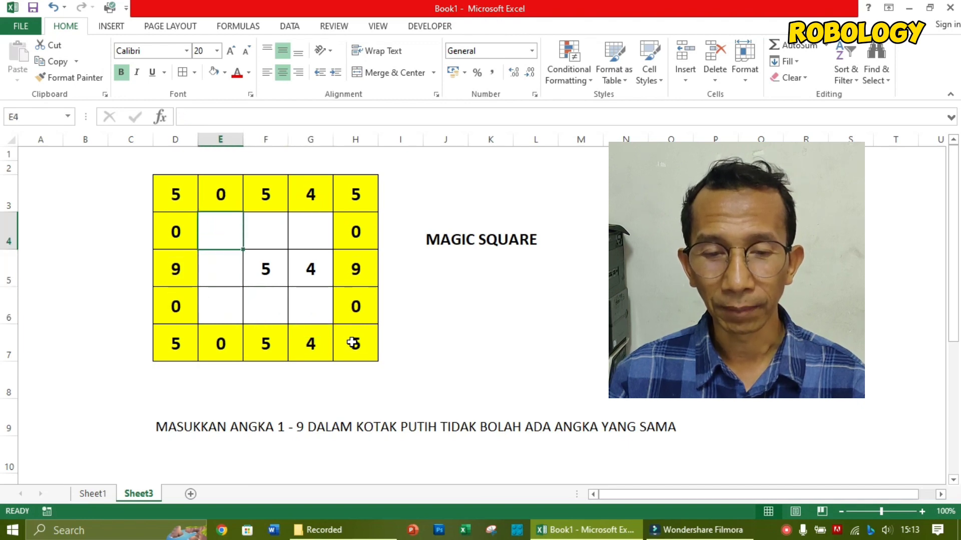
text(1)
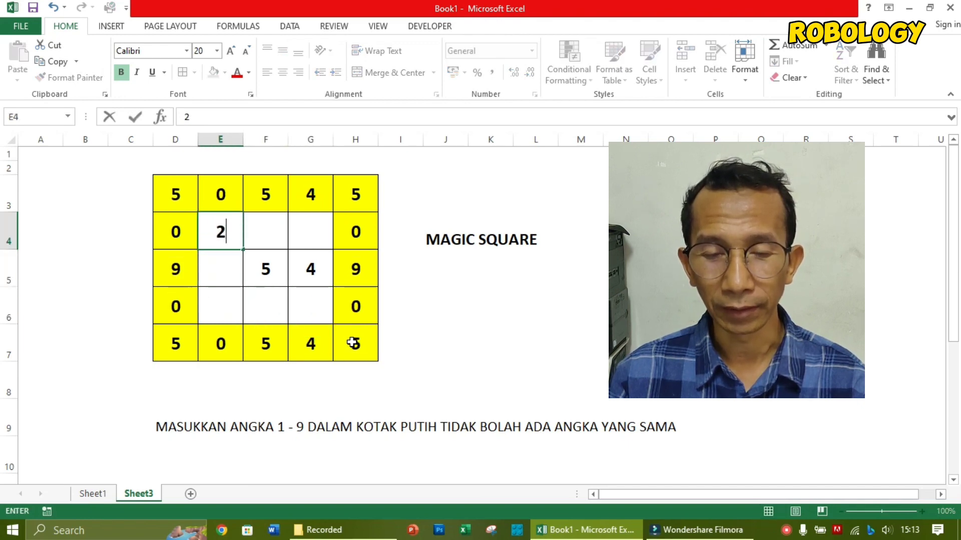
key(Right)
key(Down)
key(Right)
key(Down)
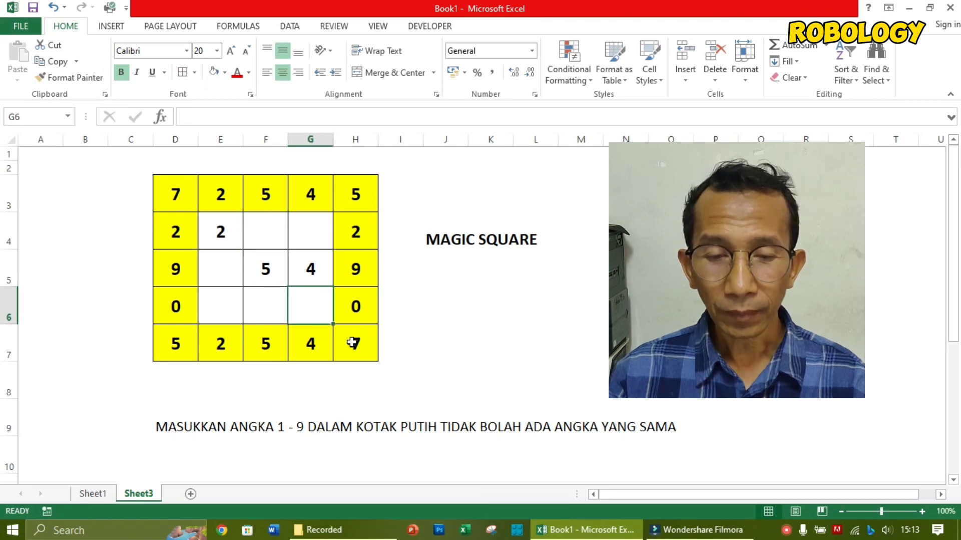
text(8)
key(Return)
Clear the value in cell G5 of the middle white row
key(Up)
key(Up)
key(Up)
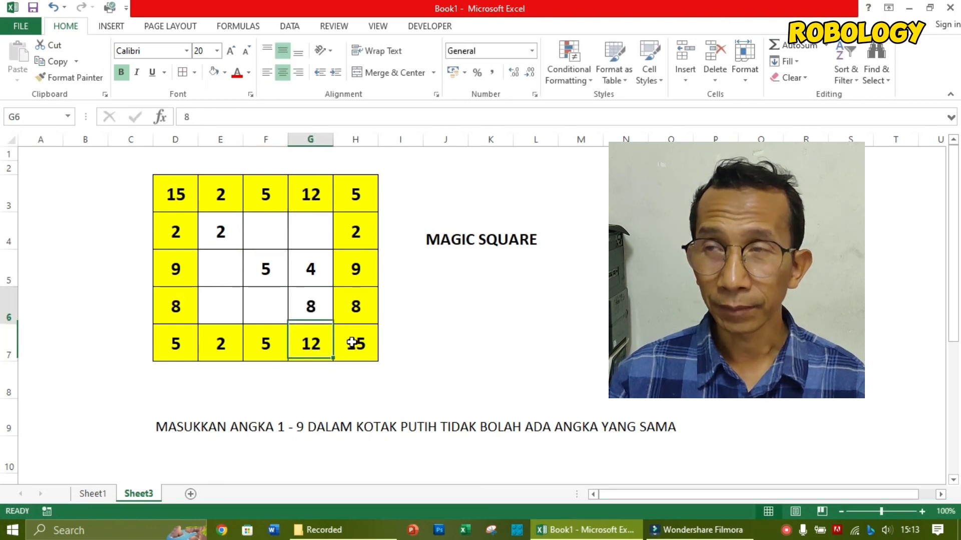
key(Down)
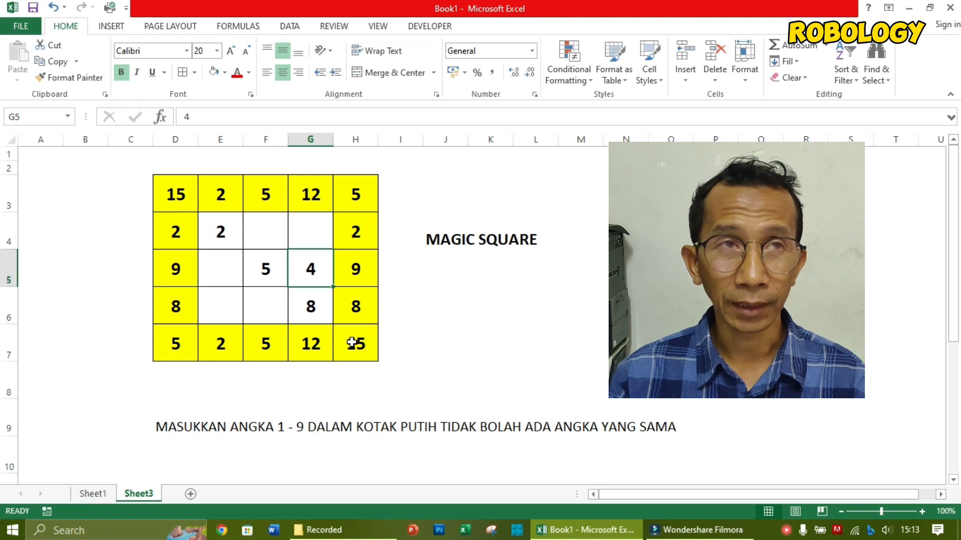
key(Delete)
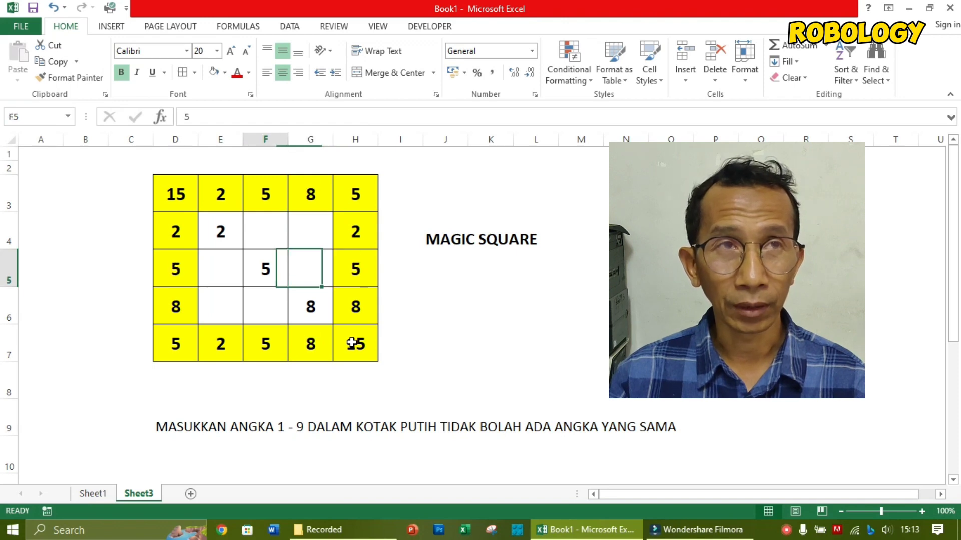
Enter 6 in corner cell E6 and 4 in the diagonally opposite corner cell G4
key(Left)
key(Left)
key(Down)
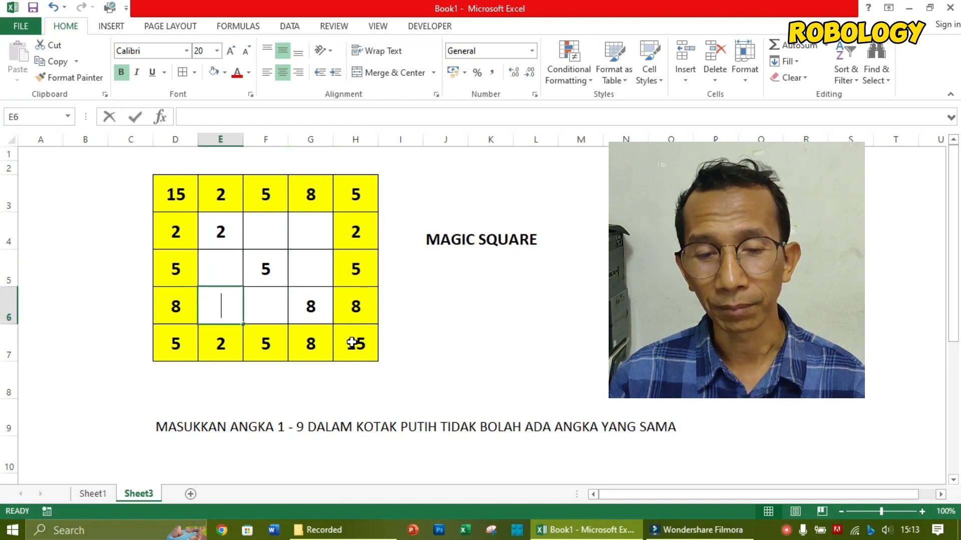
text(6)
key(Return)
key(Up)
key(Up)
key(Right)
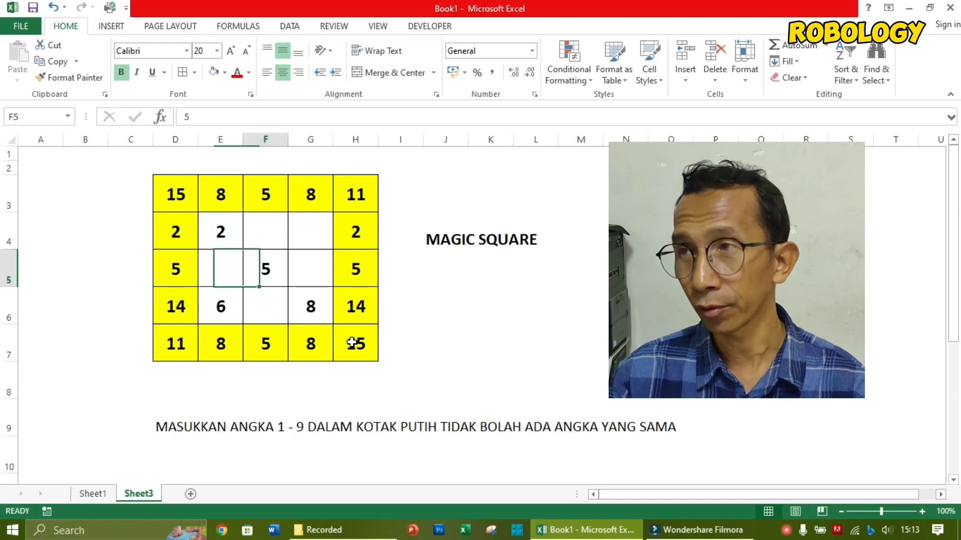
key(Up)
key(Right)
text(4)
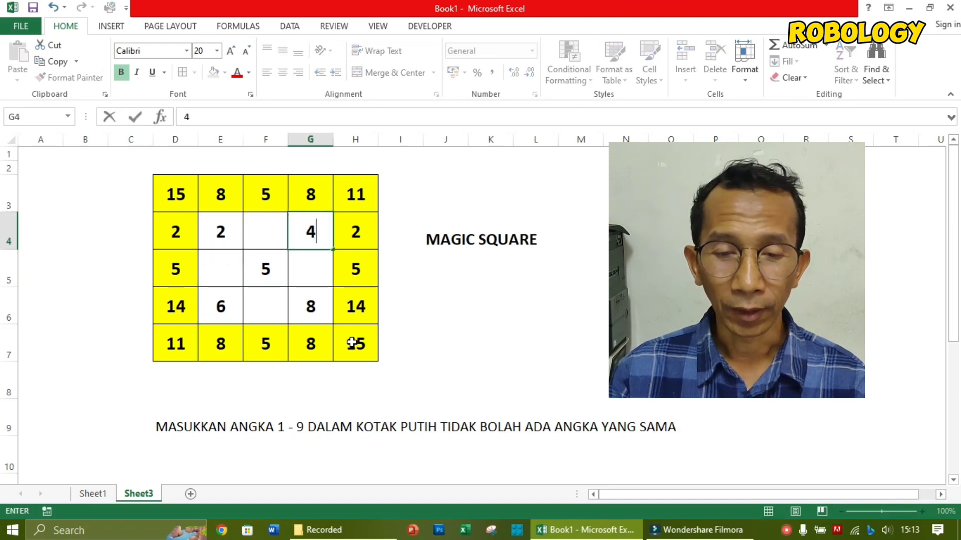
key(Return)
Complete the middle white row with 3 in cell G5 and 7 in cell E5
text(3)
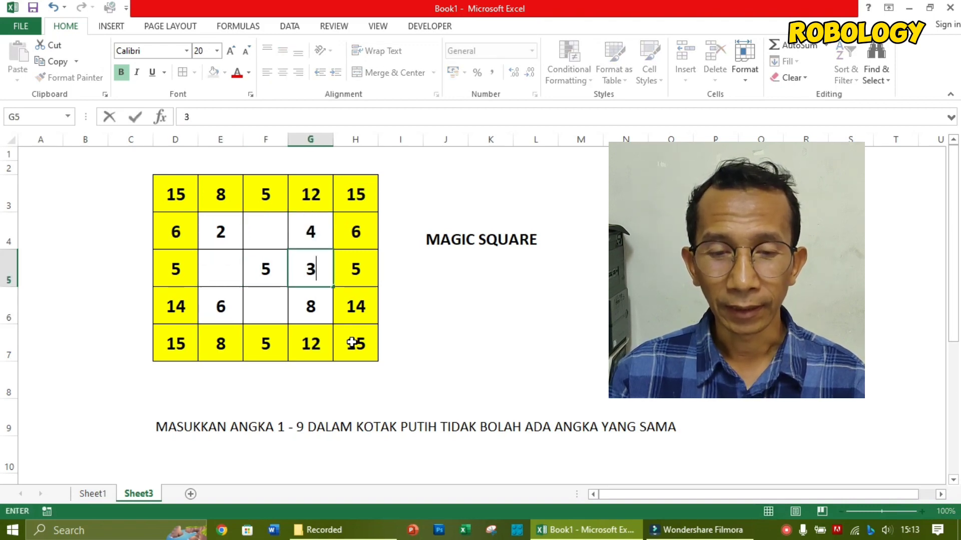
key(Return)
key(Up)
key(Left)
key(Left)
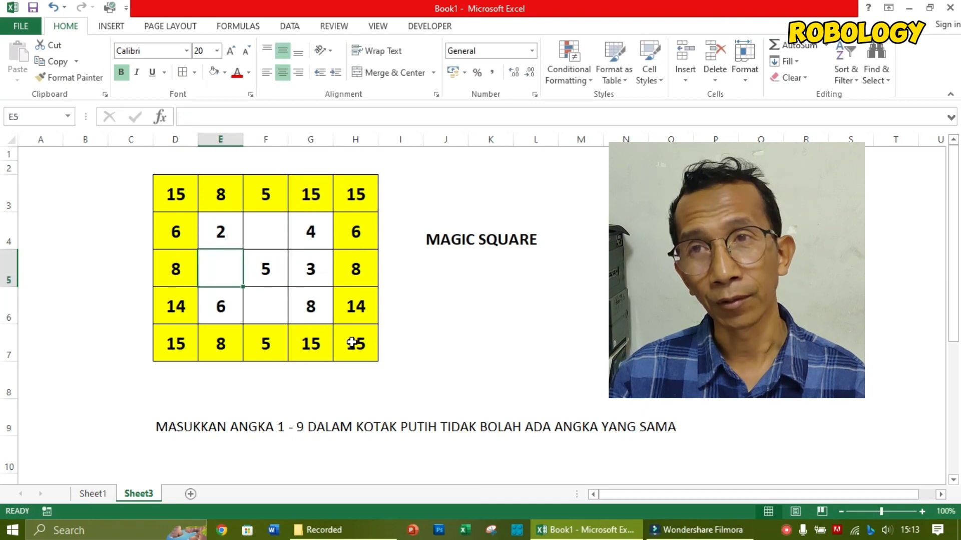
text(7)
key(Right)
key(Right)
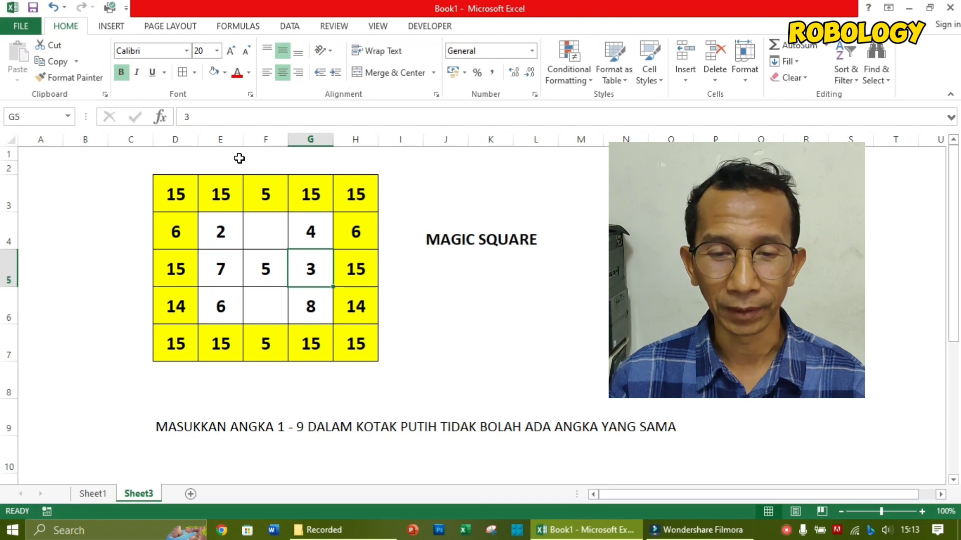
Enter 9 in cell F4, the empty middle cell of the first white row
click(255, 233)
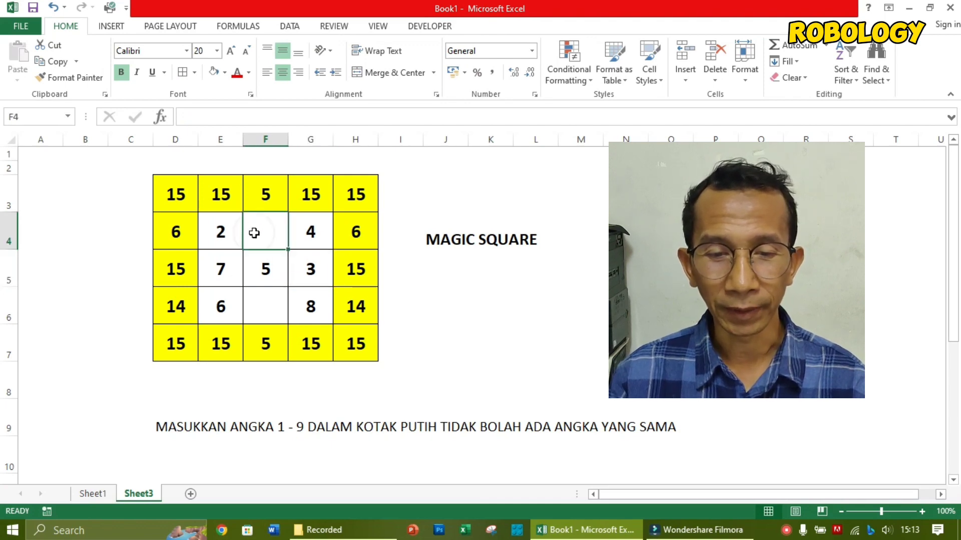
text(9)
key(Return)
key(Return)
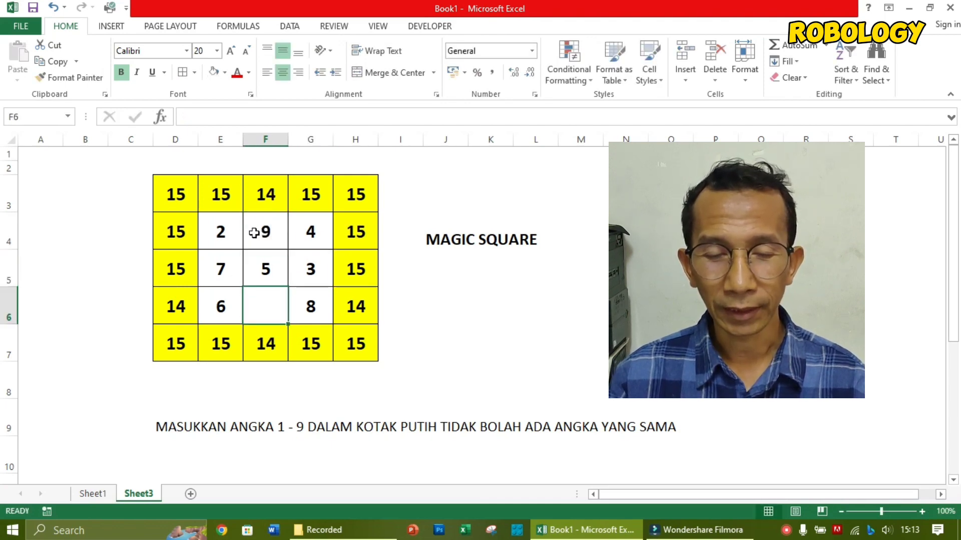
Complete the magic square with 1 in cell F6, and clear all nine numbers from E4:G6
text(1)
key(Return)
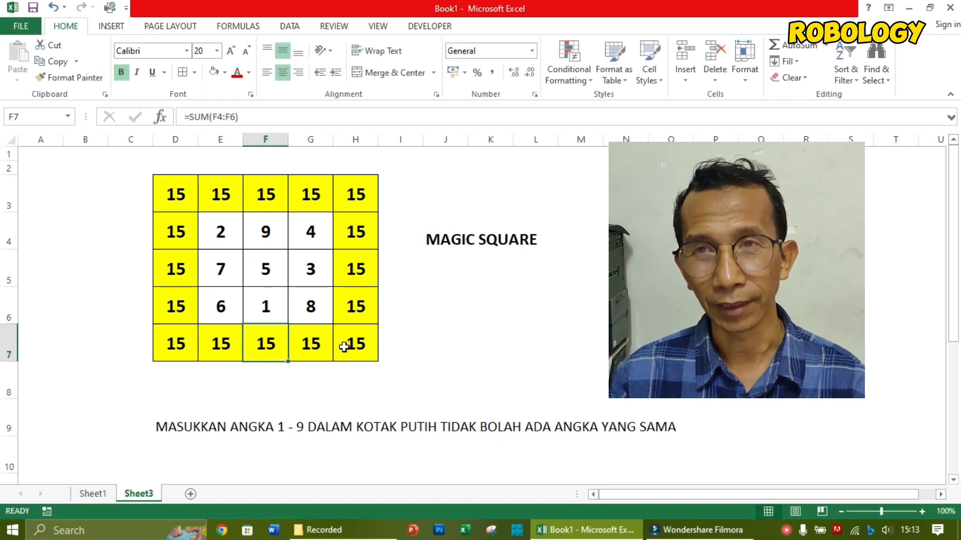
drag(221, 231, 307, 307)
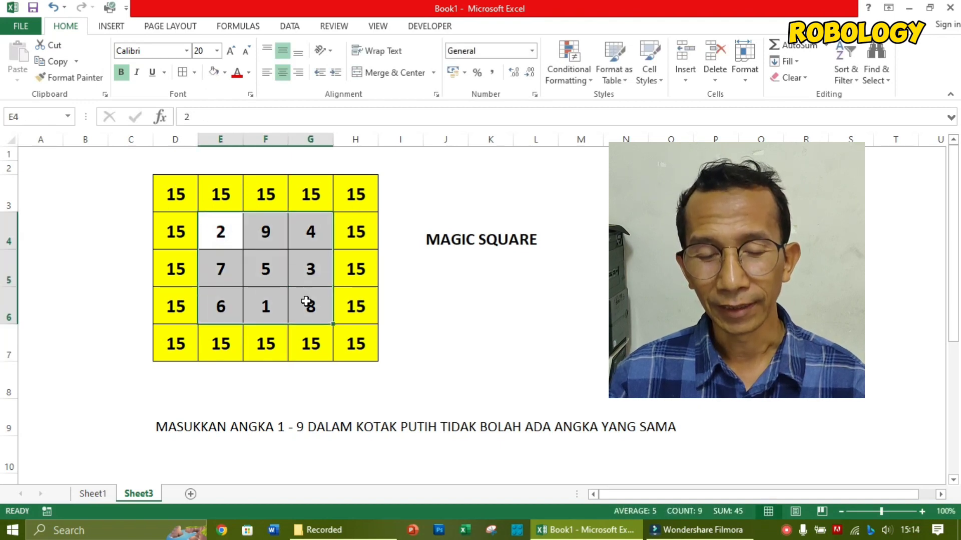
key(Delete)
click(671, 344)
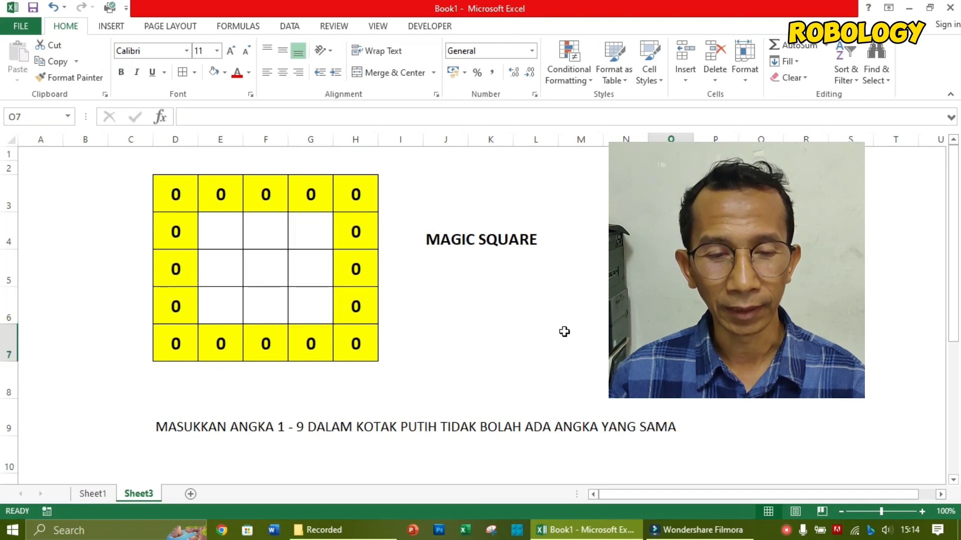
Add a new worksheet and set the height of rows 3 to 14 to 40
click(191, 493)
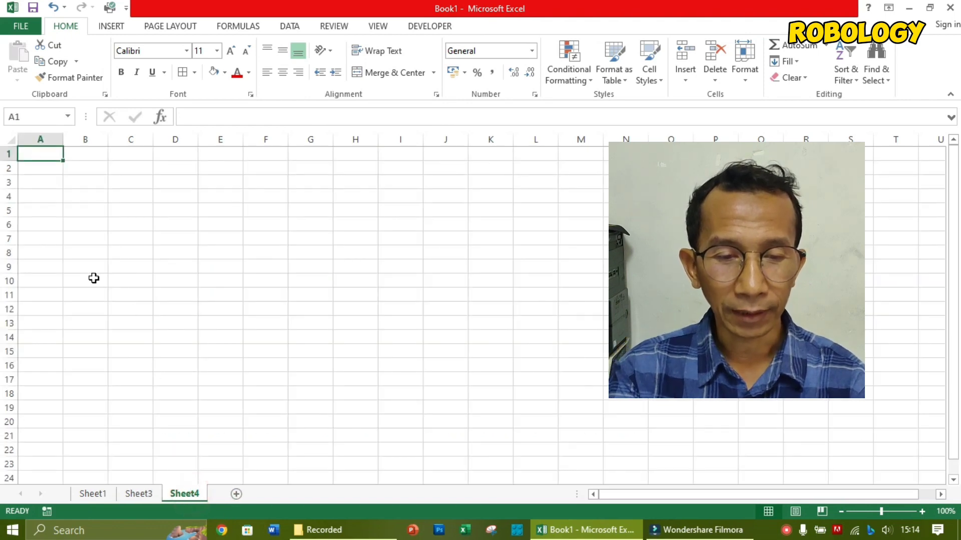
drag(9, 181, 9, 338)
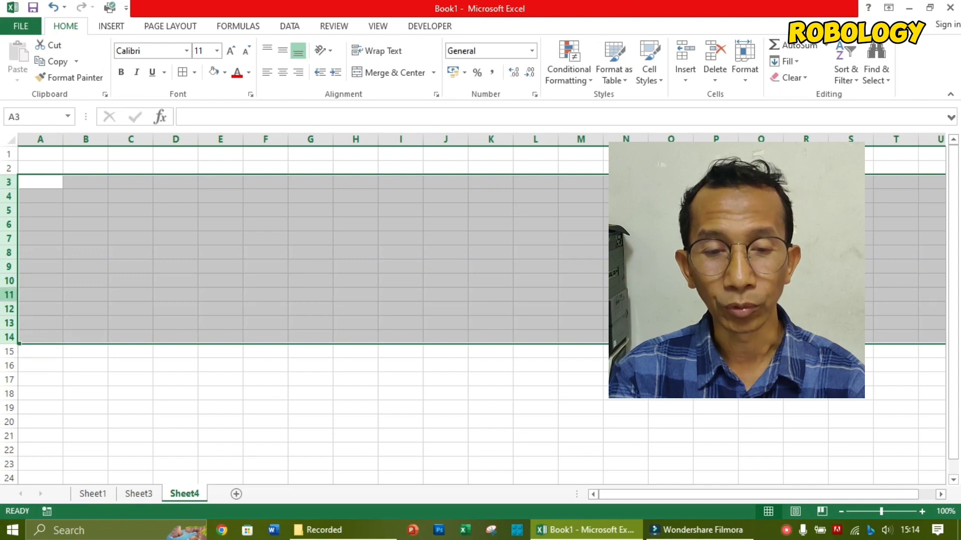
right_click(9, 294)
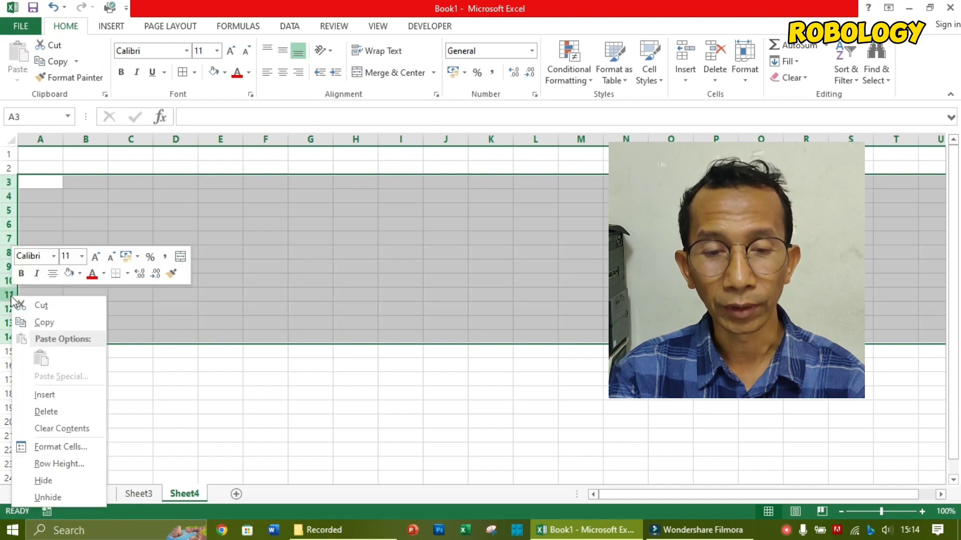
click(49, 462)
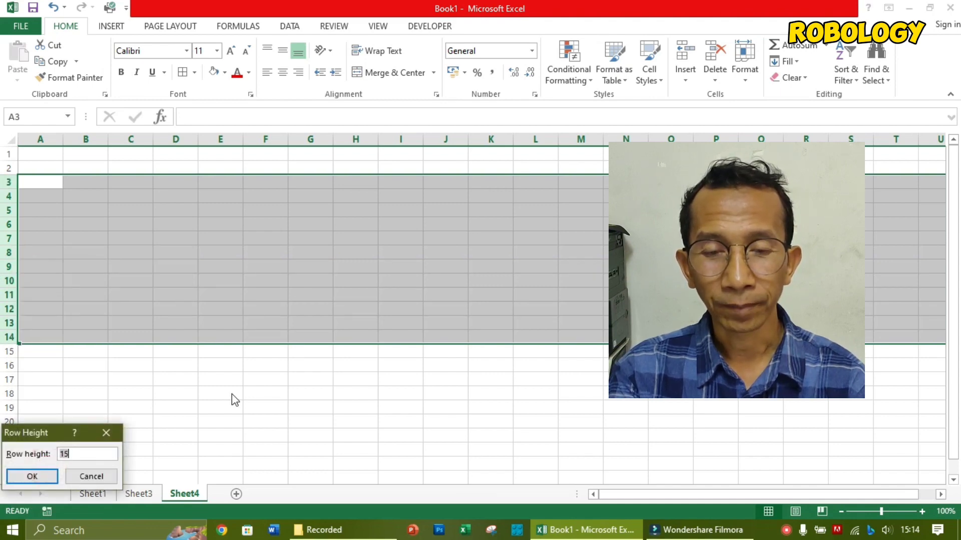
text(40)
key(Return)
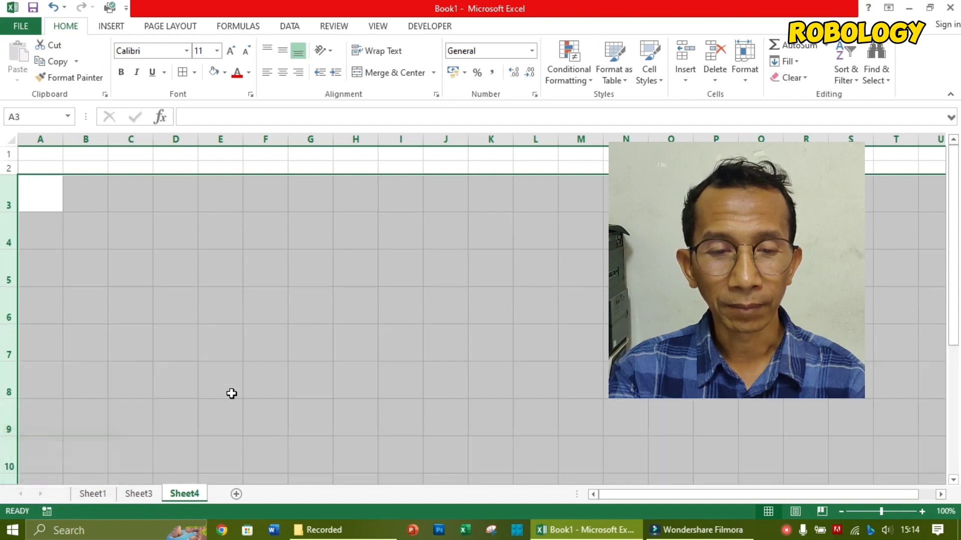
Apply borders to every cell of the 5×5 range D3:H7
click(321, 283)
mouse_move(182, 191)
mouse_down()
mouse_move(348, 194)
mouse_move(336, 328)
mouse_up()
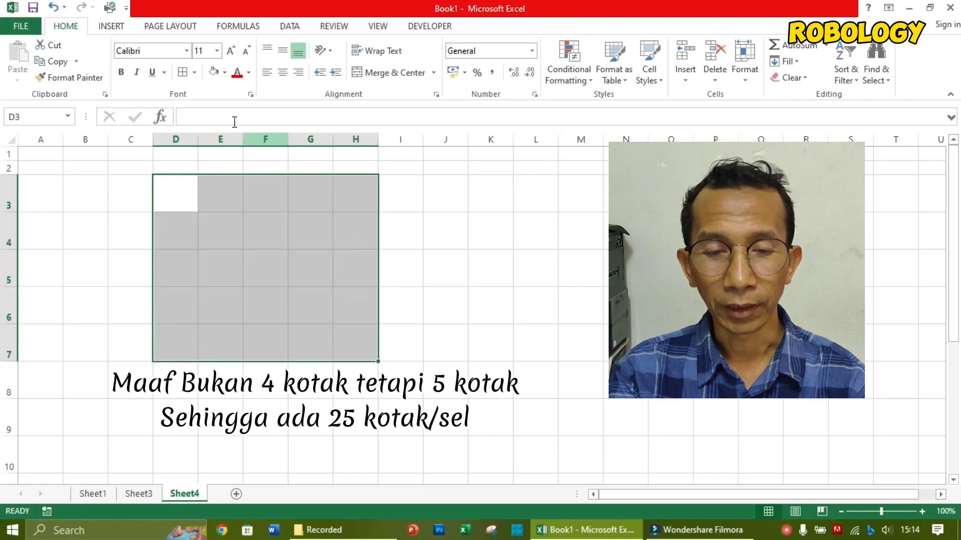
click(182, 72)
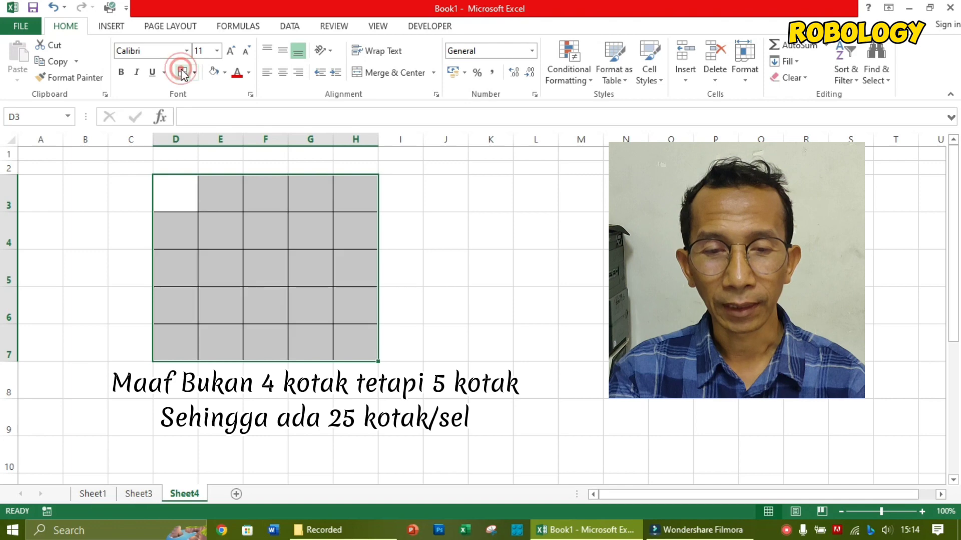
Fill the bordered range D3:H7 with standard yellow and its inner 3×3 block E4:G6 with white
click(228, 73)
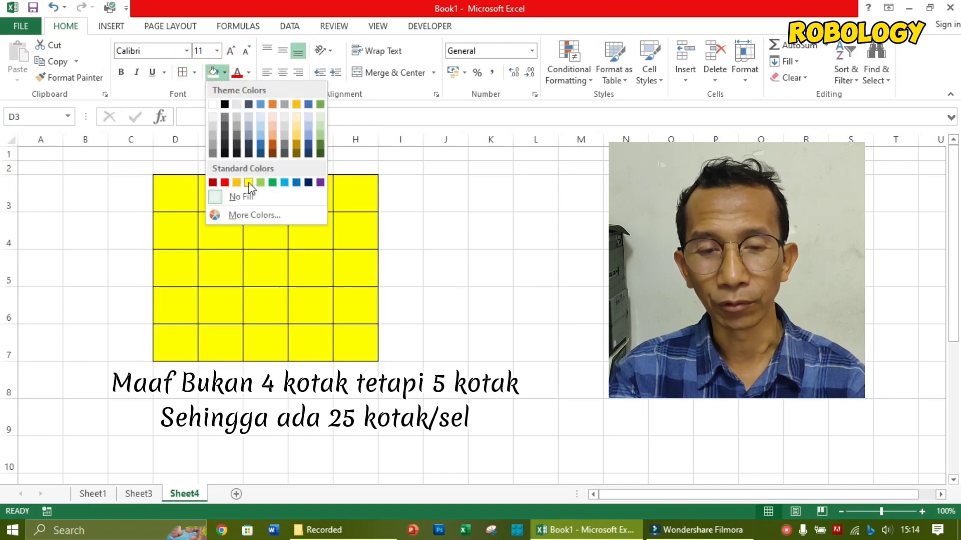
click(249, 182)
drag(239, 222, 293, 292)
click(229, 72)
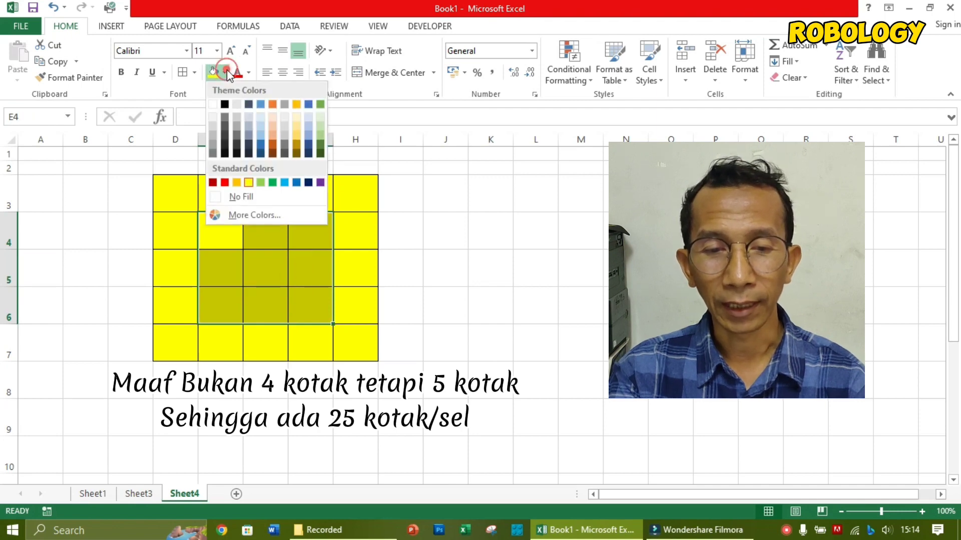
click(211, 101)
click(451, 253)
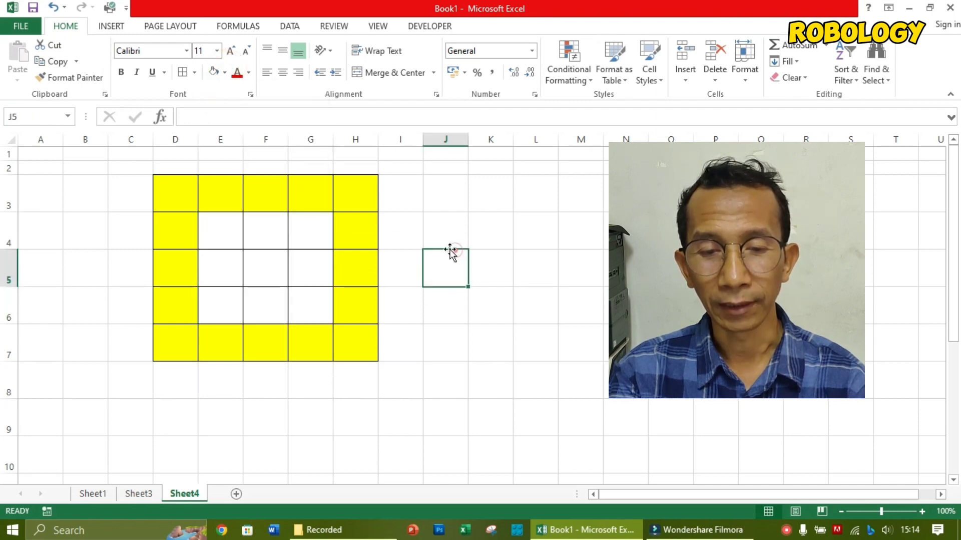
Hide the gridlines on the new worksheet
click(380, 26)
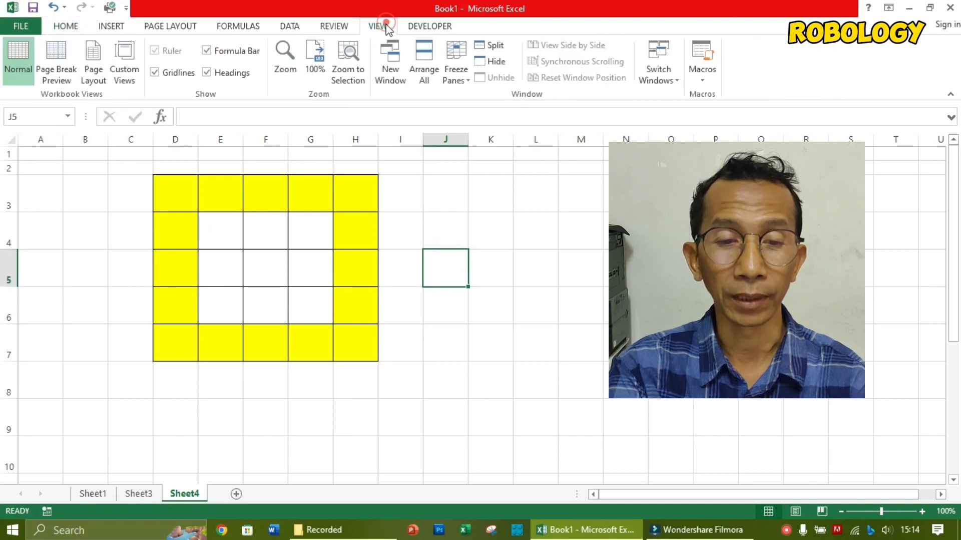
click(154, 75)
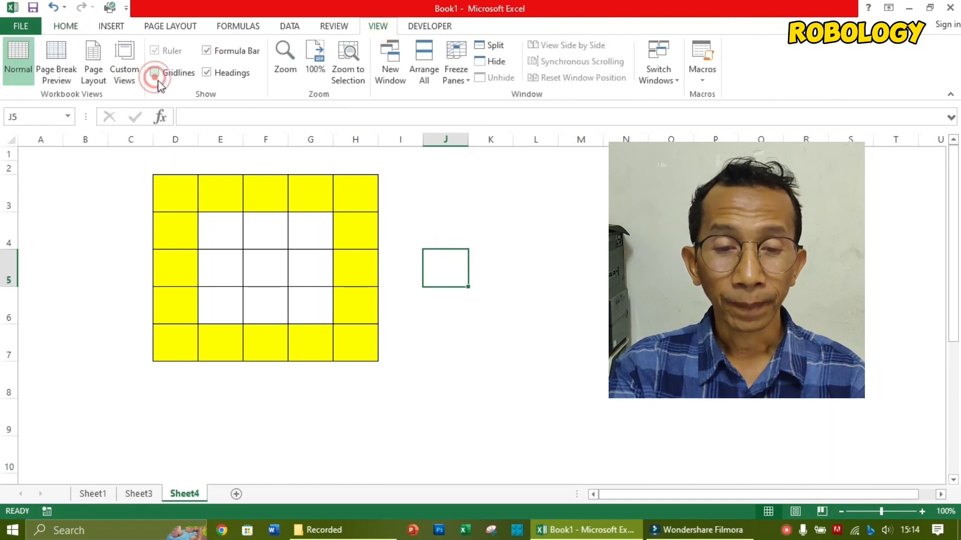
click(552, 329)
Format D3:H7 with font size 20, bold, and centred horizontally and vertically
click(179, 195)
mouse_move(180, 195)
mouse_down()
mouse_move(236, 193)
mouse_move(347, 225)
mouse_move(350, 336)
mouse_up()
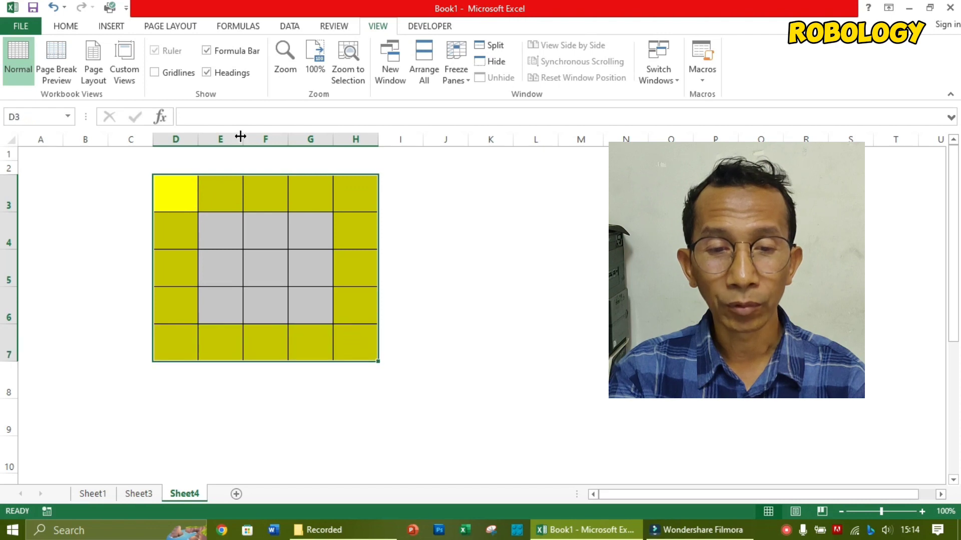
click(65, 28)
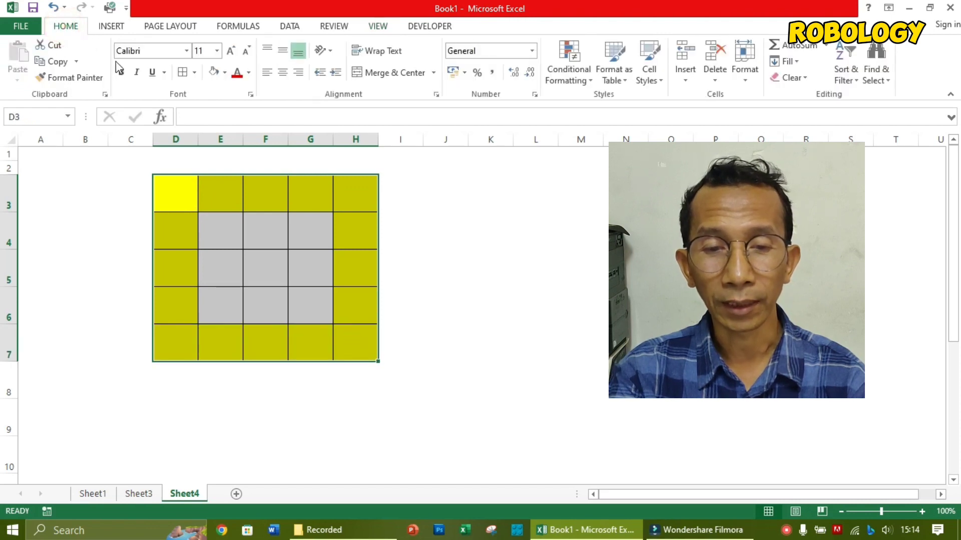
click(218, 50)
click(204, 173)
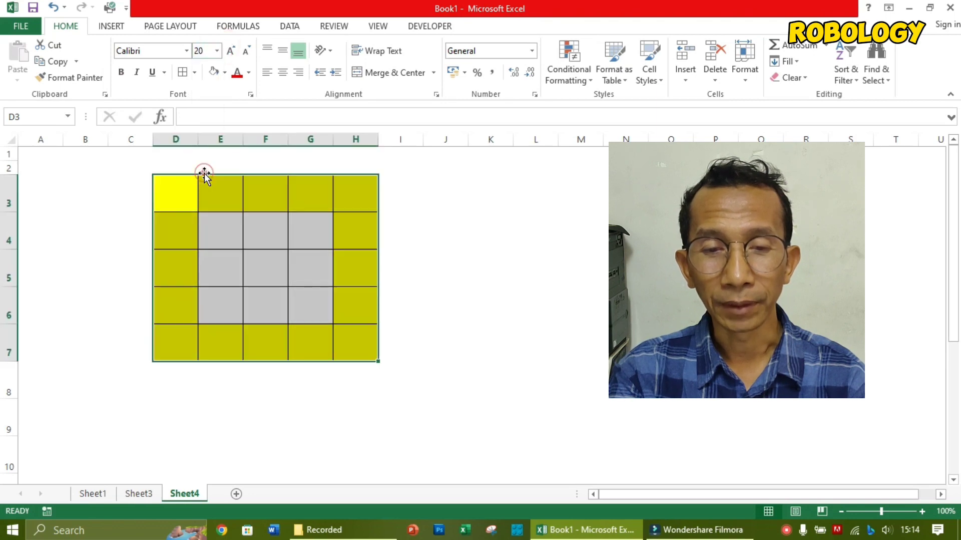
click(121, 73)
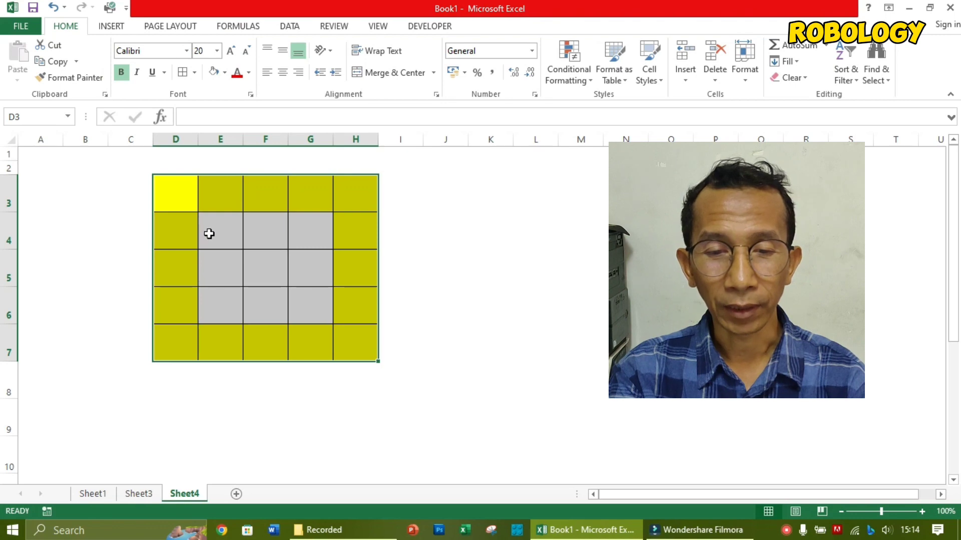
click(283, 73)
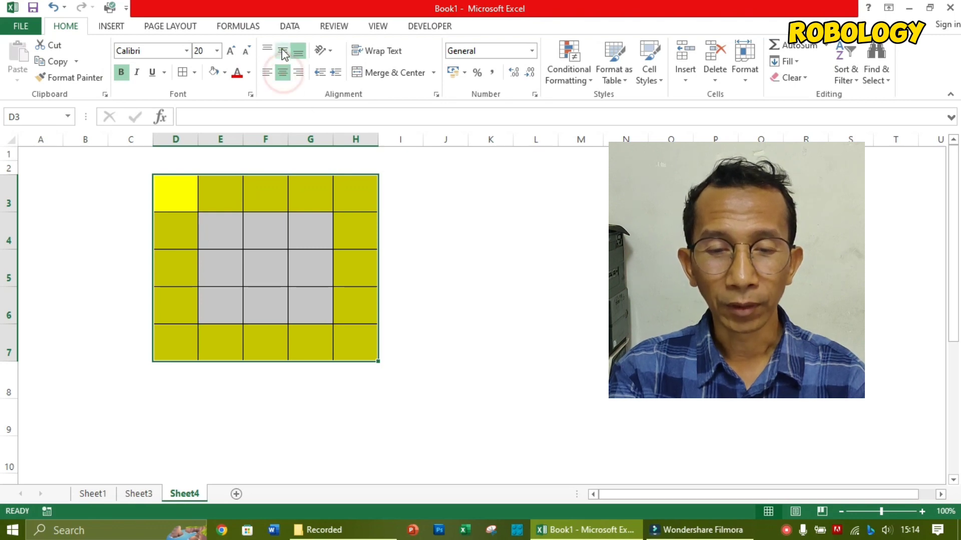
click(283, 50)
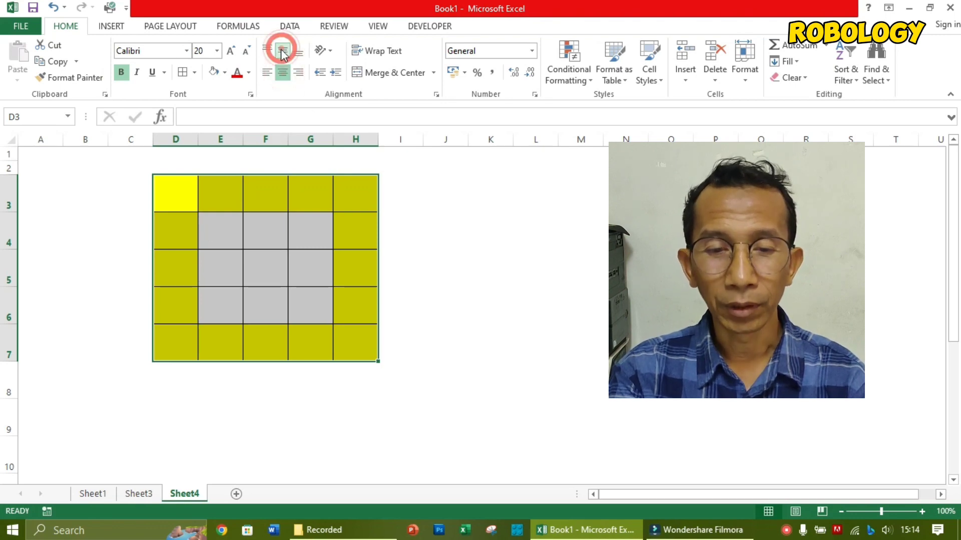
click(212, 232)
Enter =SUM(E4:E6) in yellow cell E3 and fill the formula across to G3
click(221, 187)
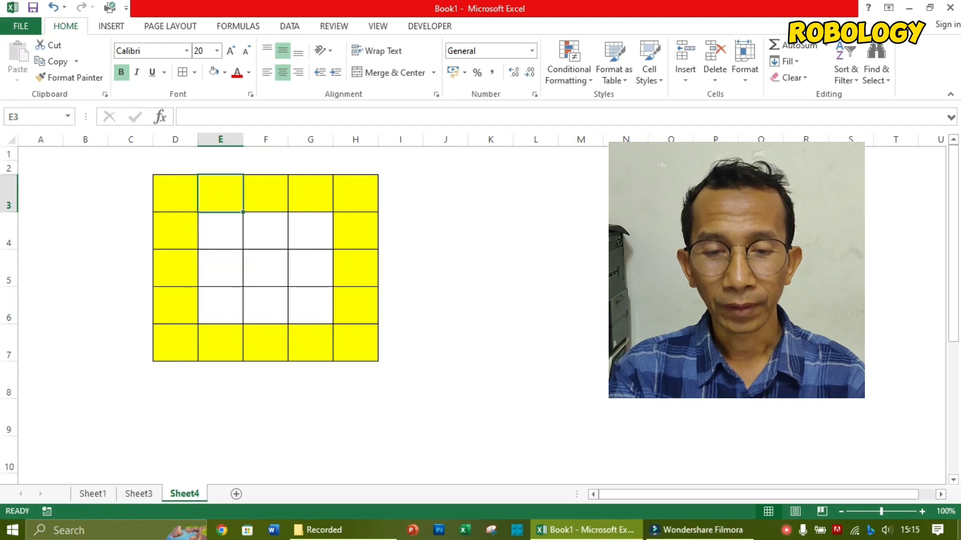
text(=SUM()
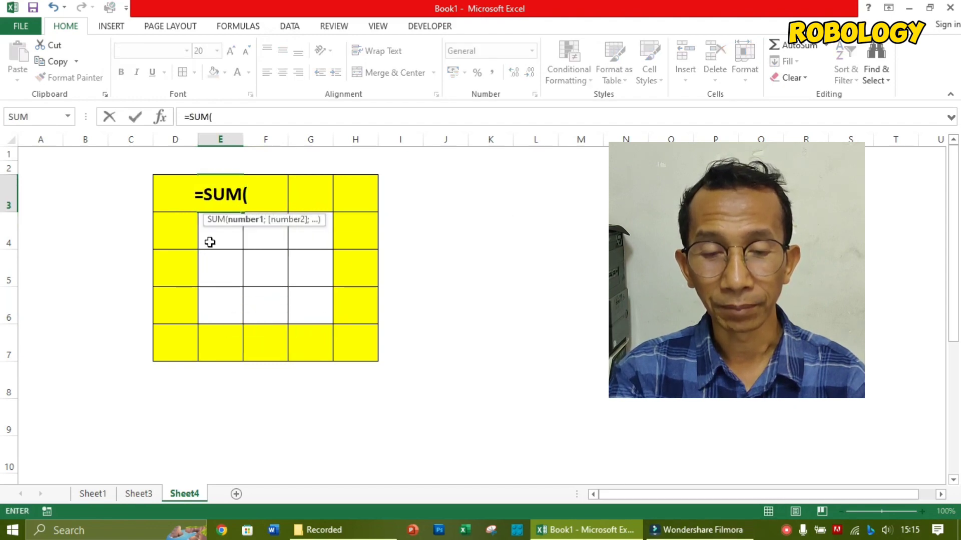
drag(210, 240, 208, 301)
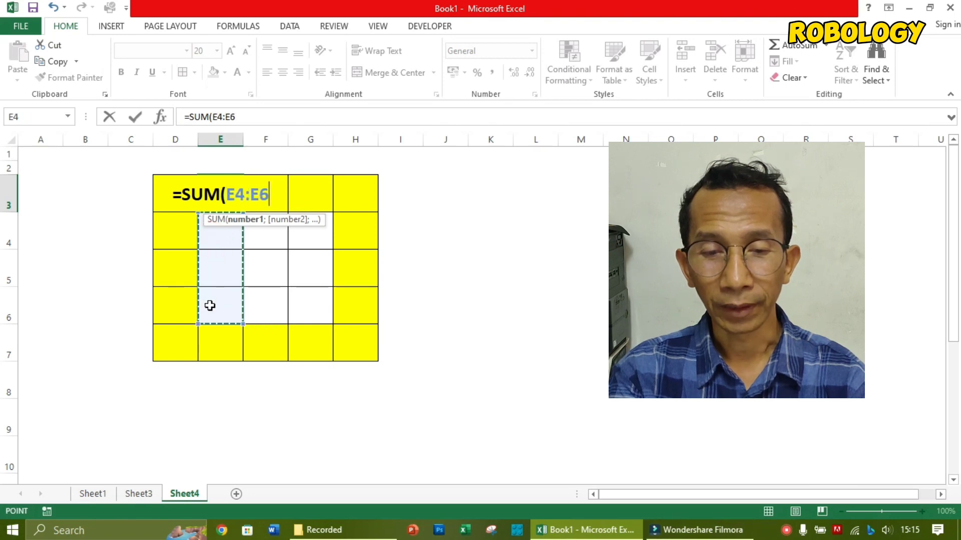
text())
key(Return)
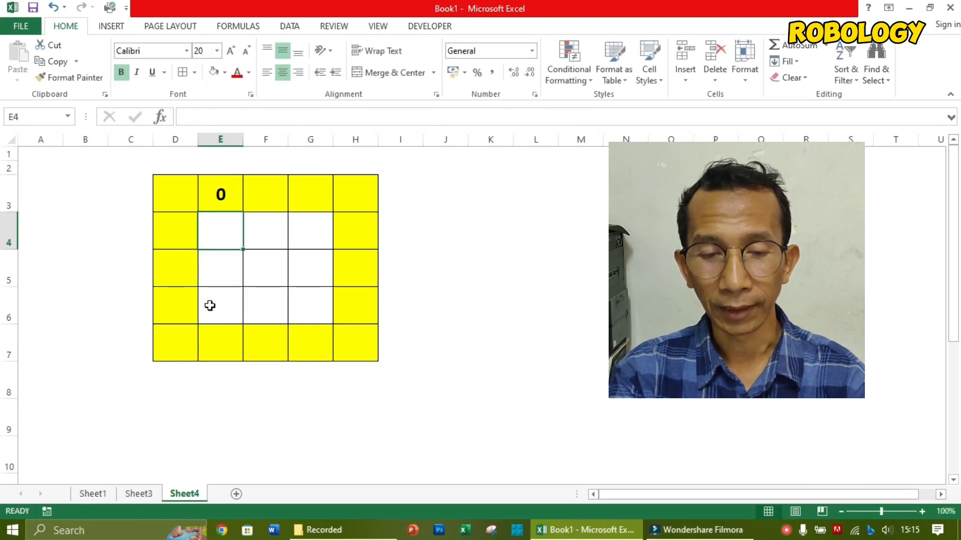
click(223, 193)
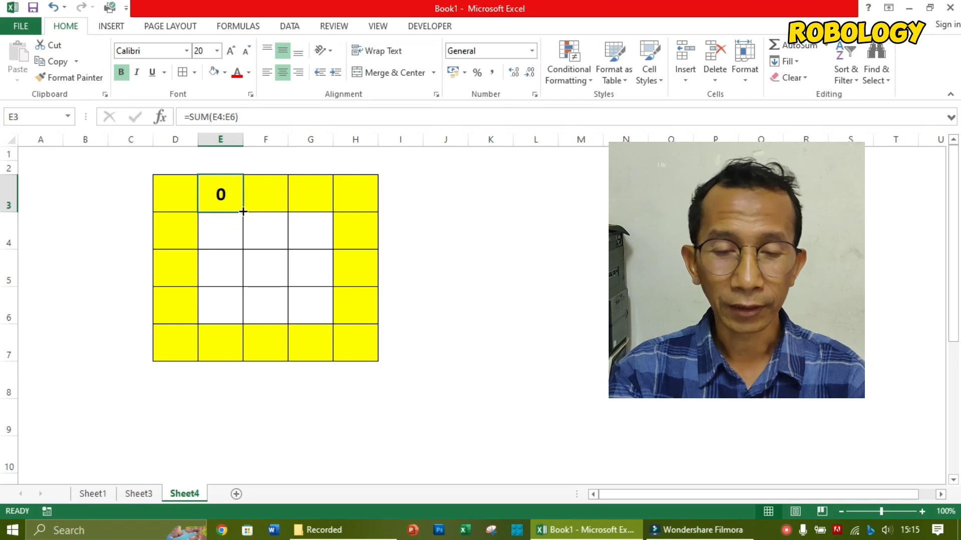
drag(243, 211, 323, 215)
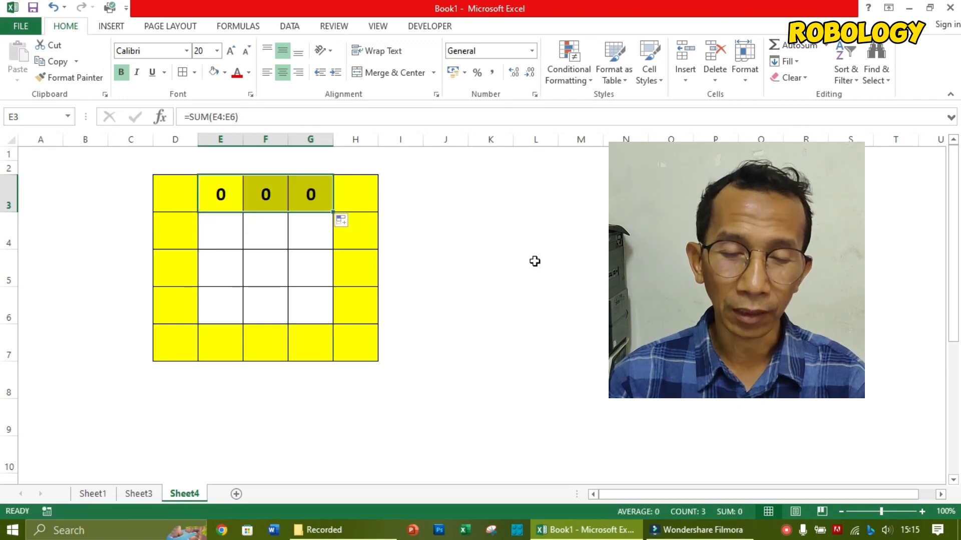
click(535, 261)
Enter =SUM(E4:E6) in yellow cell E7 below the white block and fill the formula across to G7
click(216, 350)
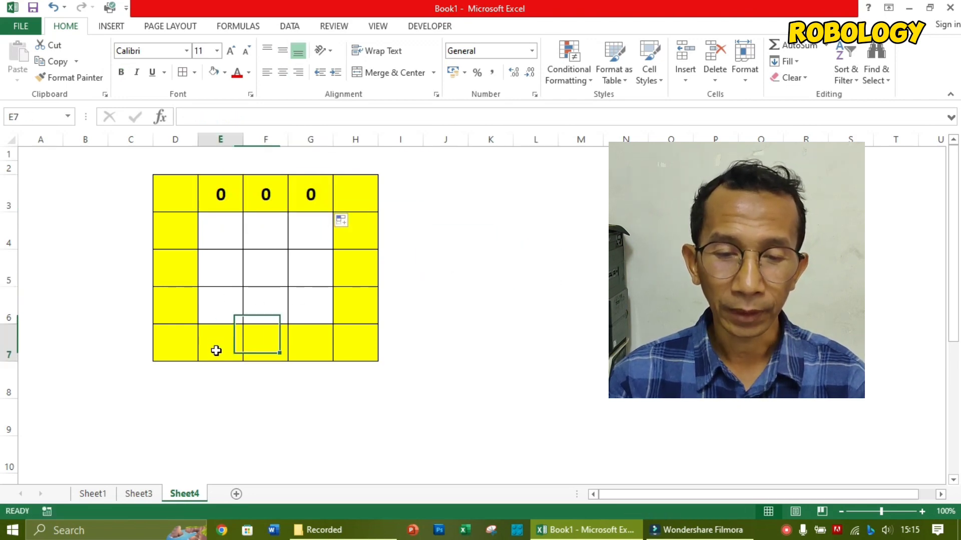
text(=SUM()
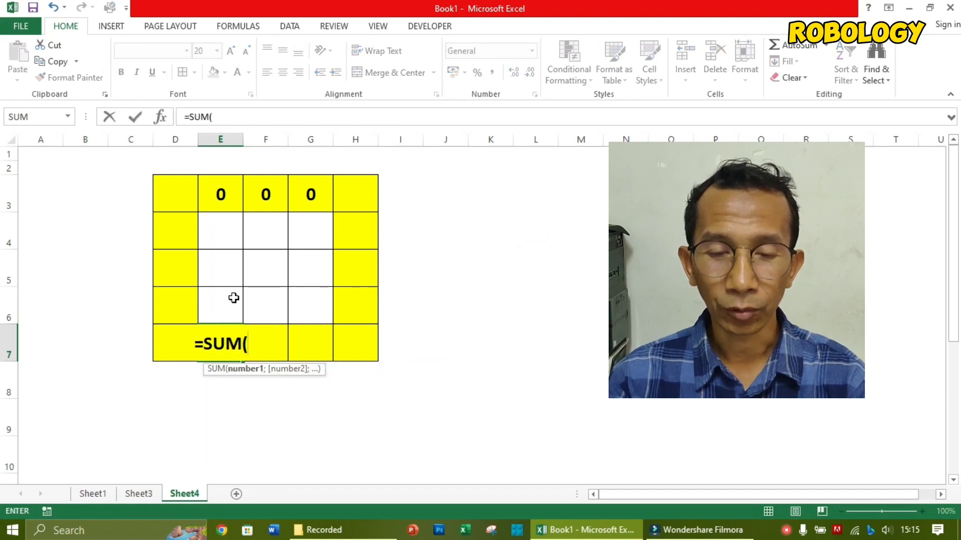
drag(233, 300, 220, 229)
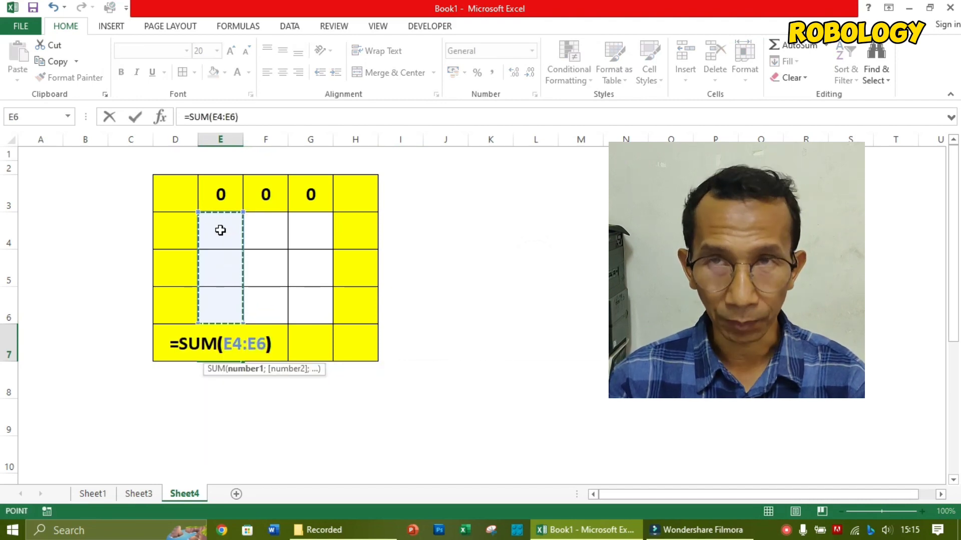
key(Return)
click(220, 333)
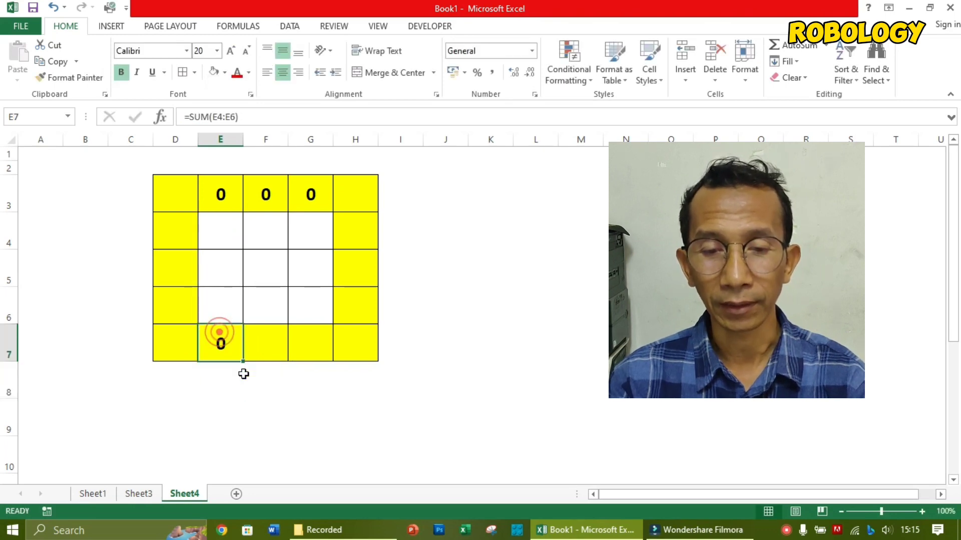
drag(244, 360, 315, 360)
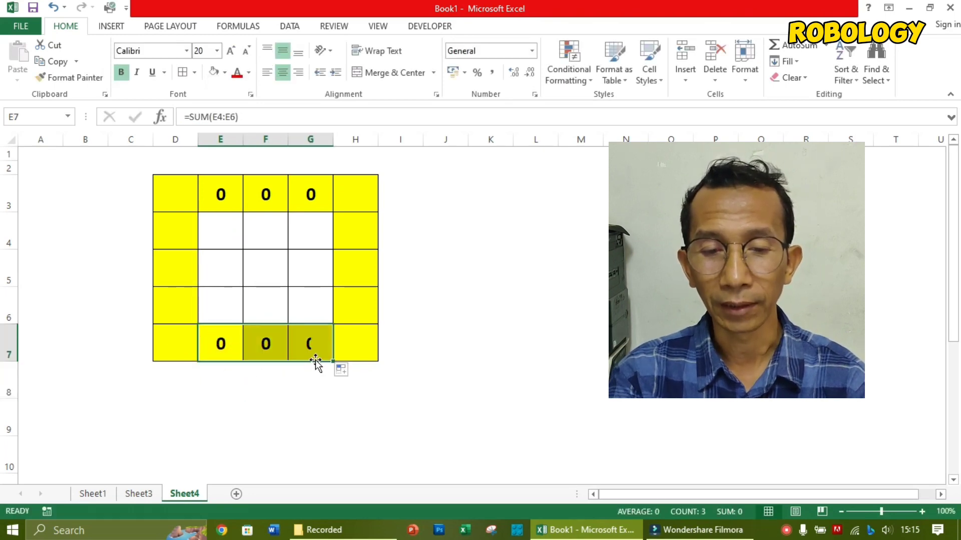
click(504, 347)
Enter =SUM(E4:G4) in yellow cell H4 and fill the formula down to H6
click(351, 236)
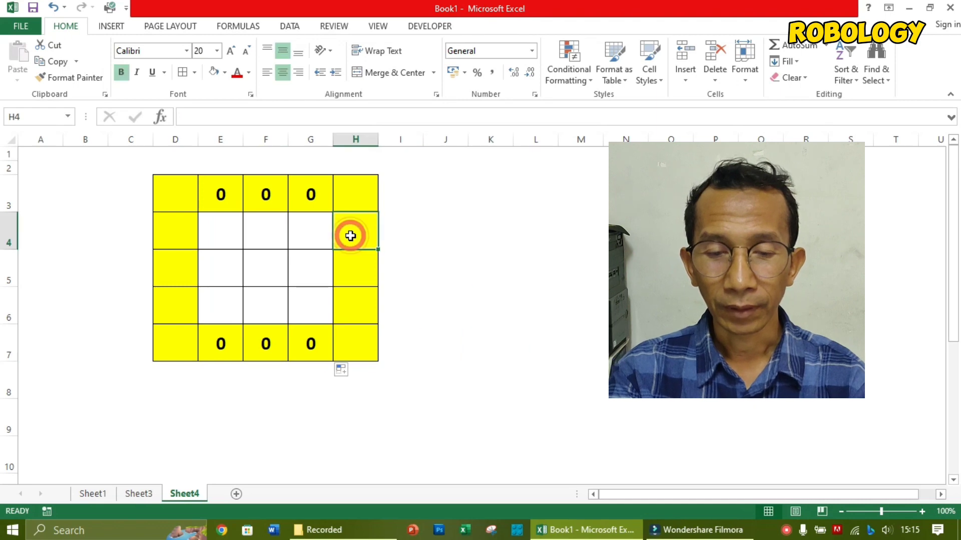
text(=SUM()
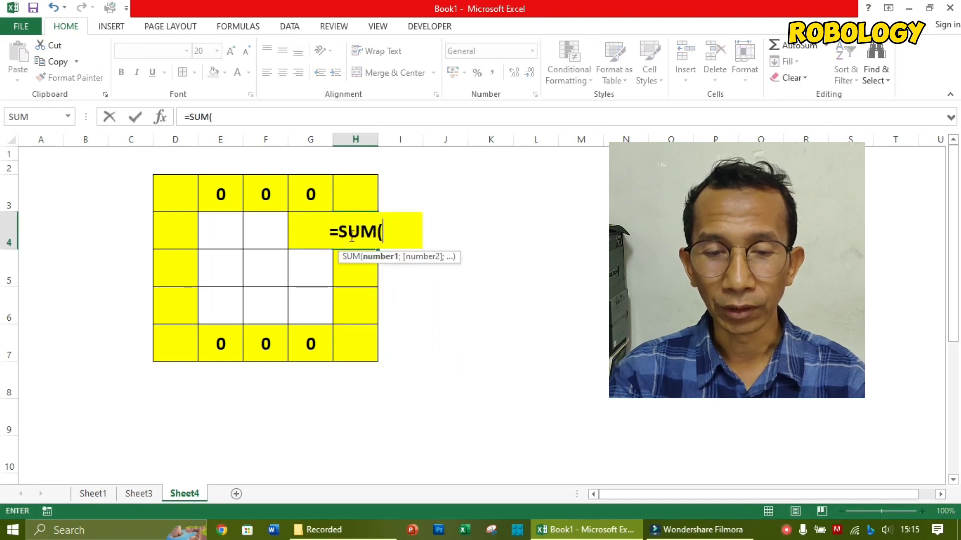
drag(227, 229, 311, 228)
text())
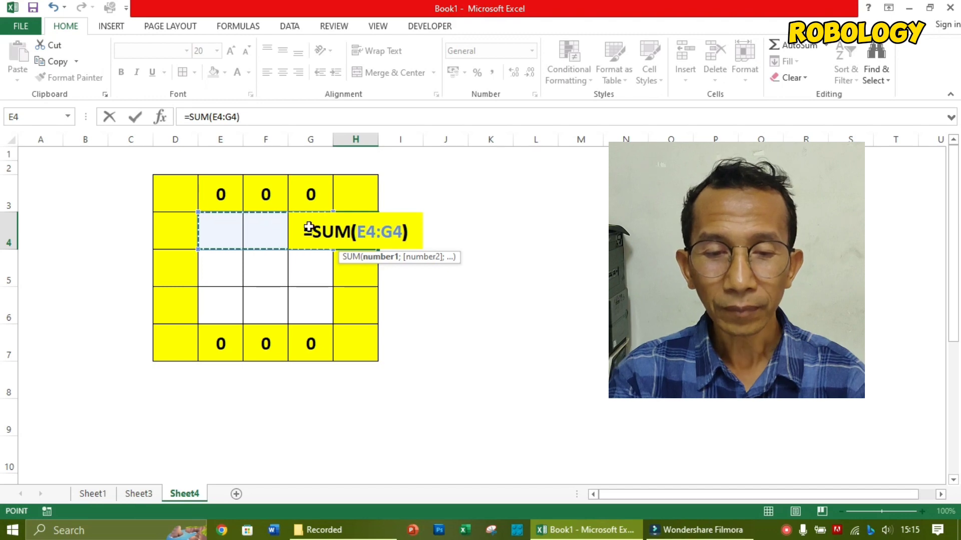
key(Return)
click(360, 236)
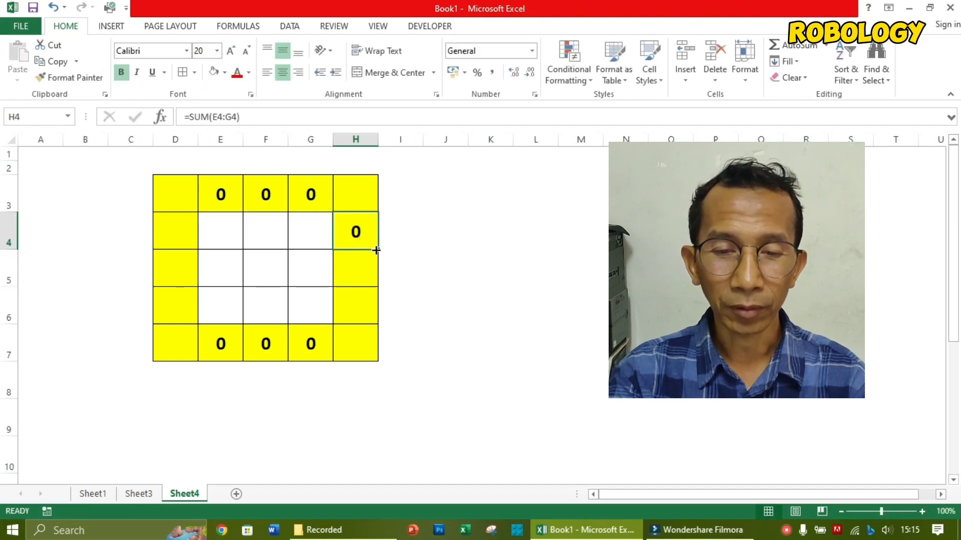
drag(379, 250, 378, 318)
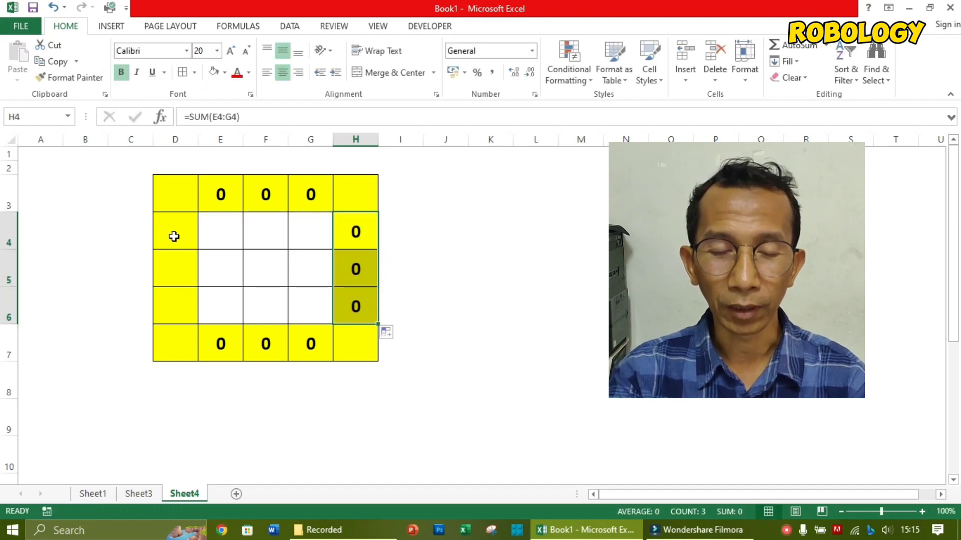
Enter =SUM(E4:G4) in yellow cell D4 and fill the formula down to D6
double_click(174, 235)
text(=SUM()
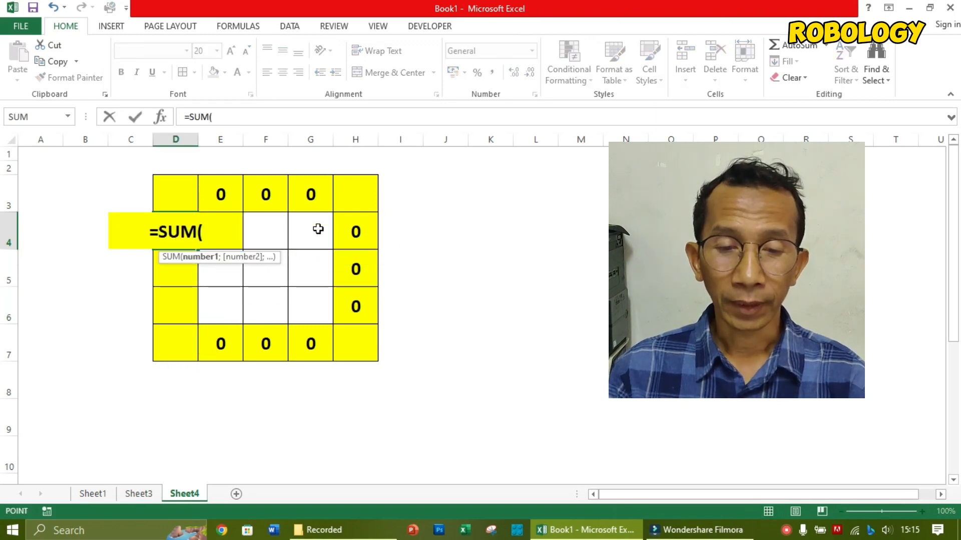
drag(319, 228, 232, 234)
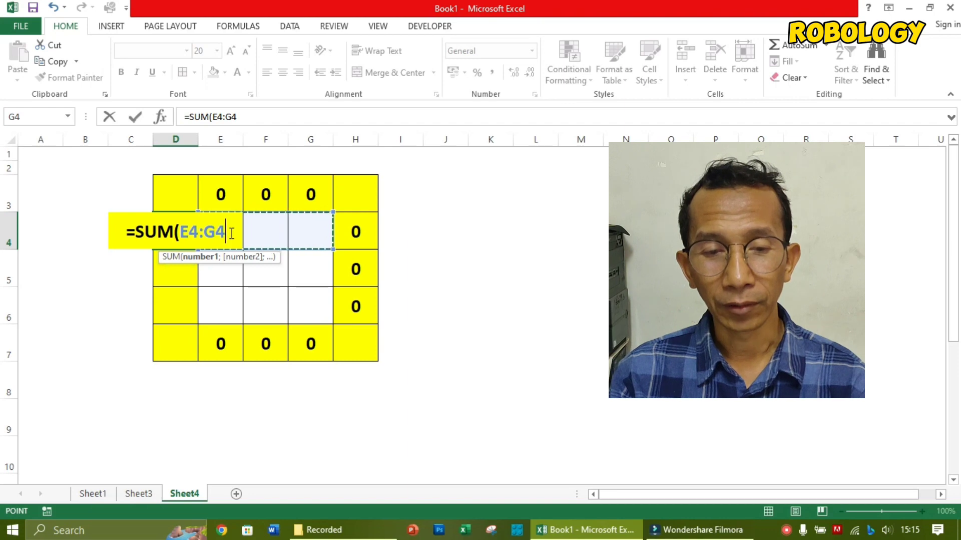
text())
key(Return)
click(179, 231)
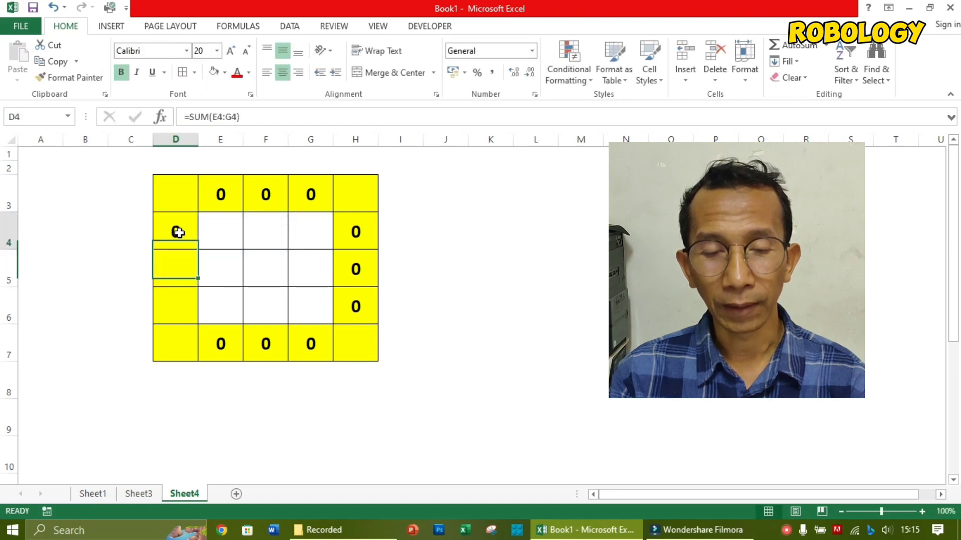
drag(197, 248, 191, 318)
click(564, 293)
Sum the diagonal in corner cell D3 with =SUM(E4;F5;G6)
click(186, 201)
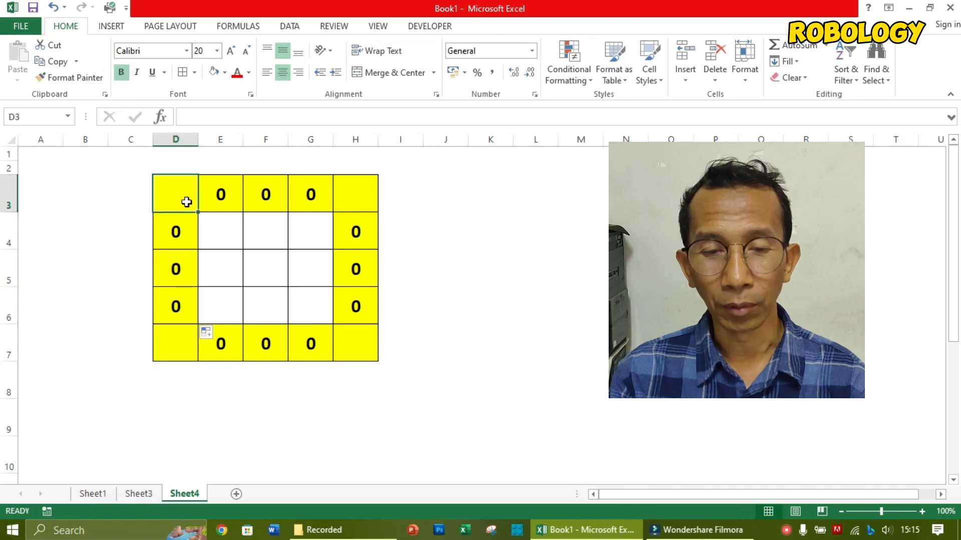
text(=SUM()
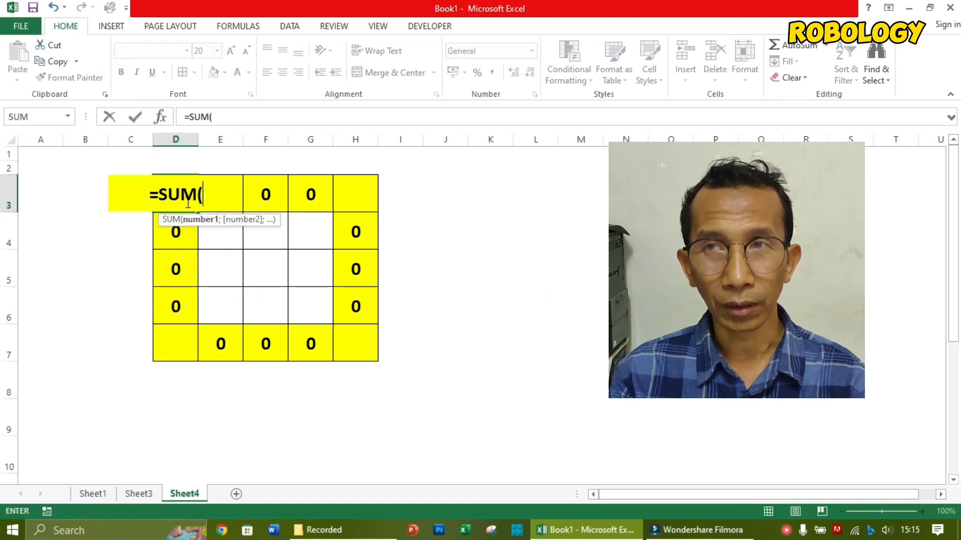
click(232, 240)
ctrl+click(263, 276)
ctrl+click(310, 300)
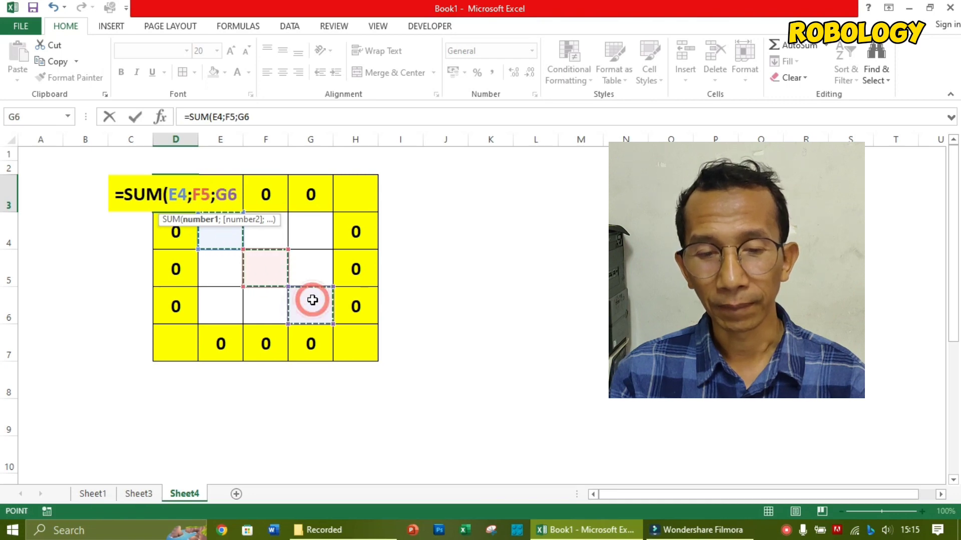
key(Return)
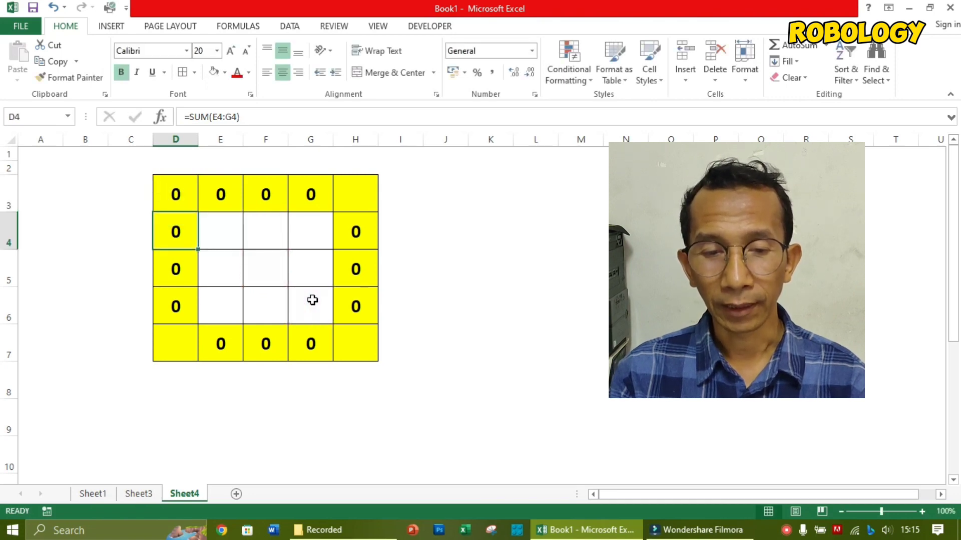
Sum the same diagonal in the opposite corner cell H7 with =SUM(G6;F5;E4)
click(360, 343)
text(=SUM)
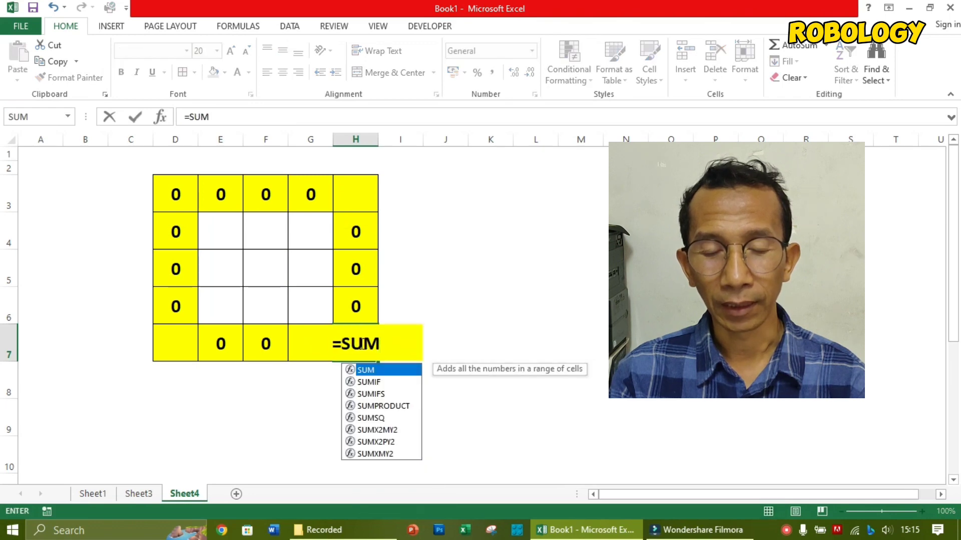
key(Escape)
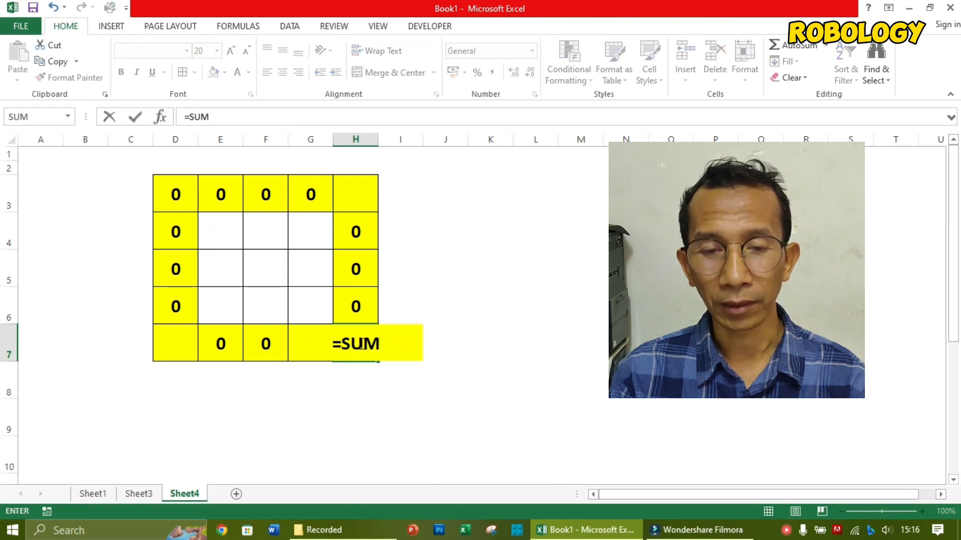
text(()
click(311, 299)
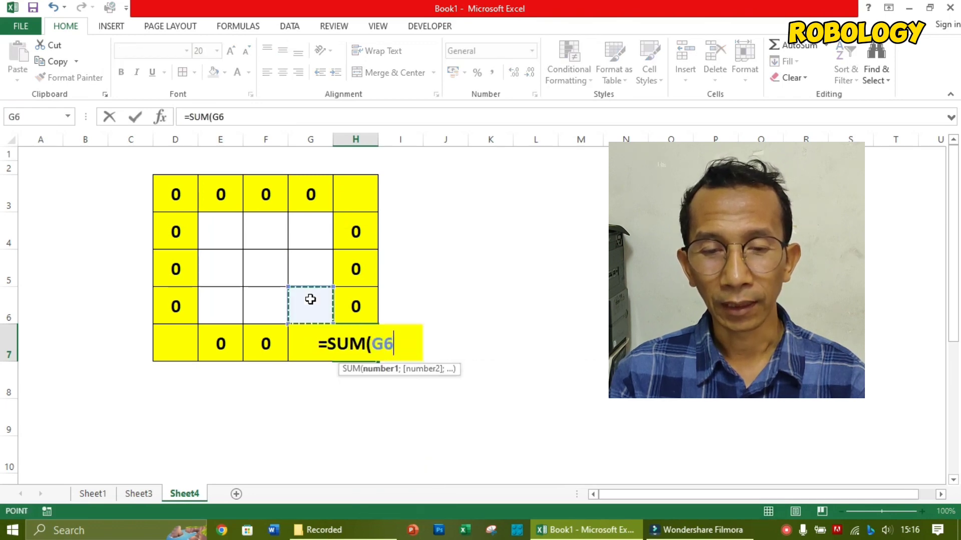
text(;)
click(252, 257)
text(;)
click(233, 229)
text())
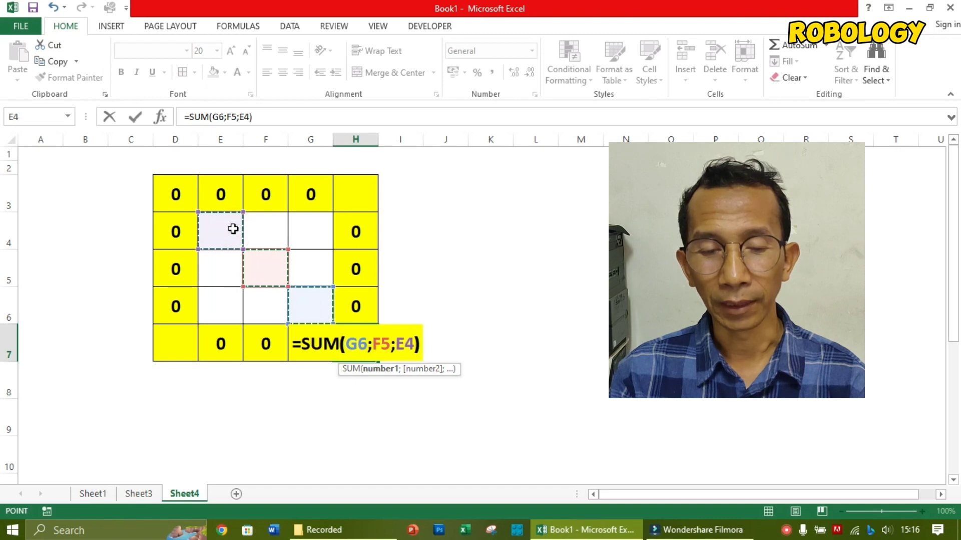
key(Return)
Sum the other diagonal in corner cell H3 with =SUM(G4;F5;E6)
click(363, 201)
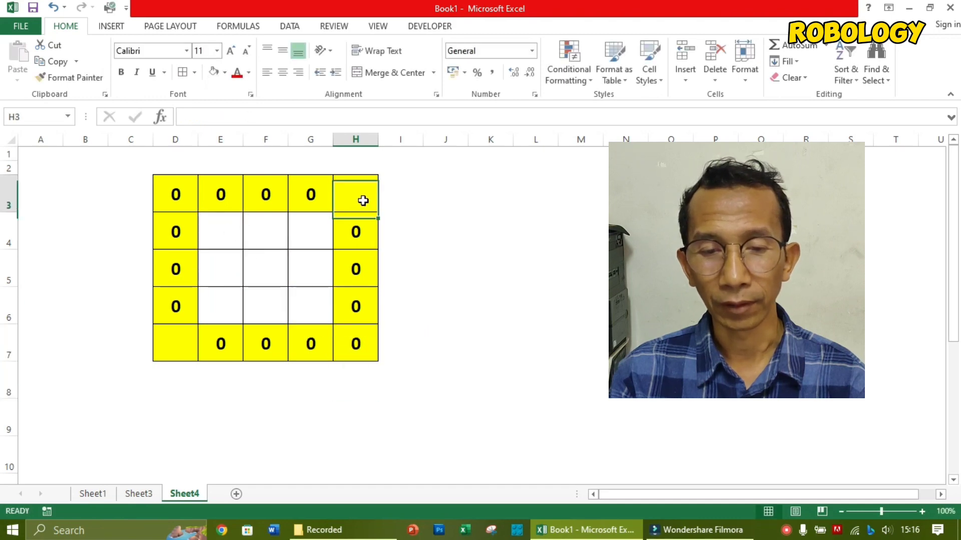
text(=SUM)
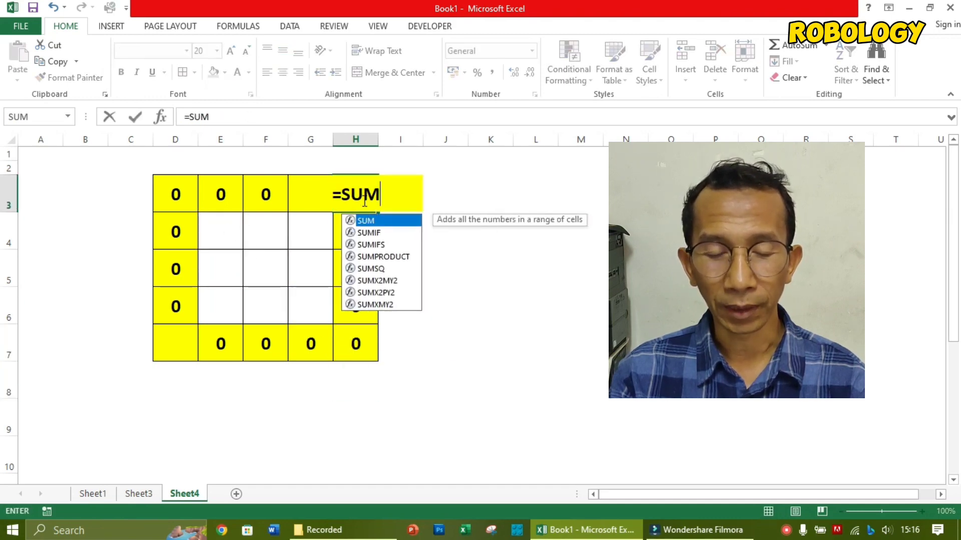
text(()
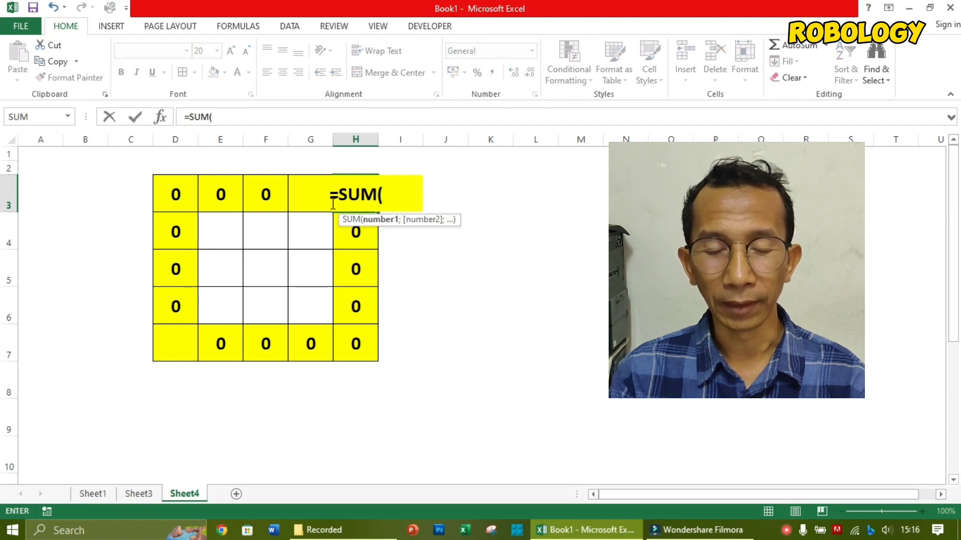
click(314, 228)
ctrl+click(275, 263)
ctrl+click(228, 300)
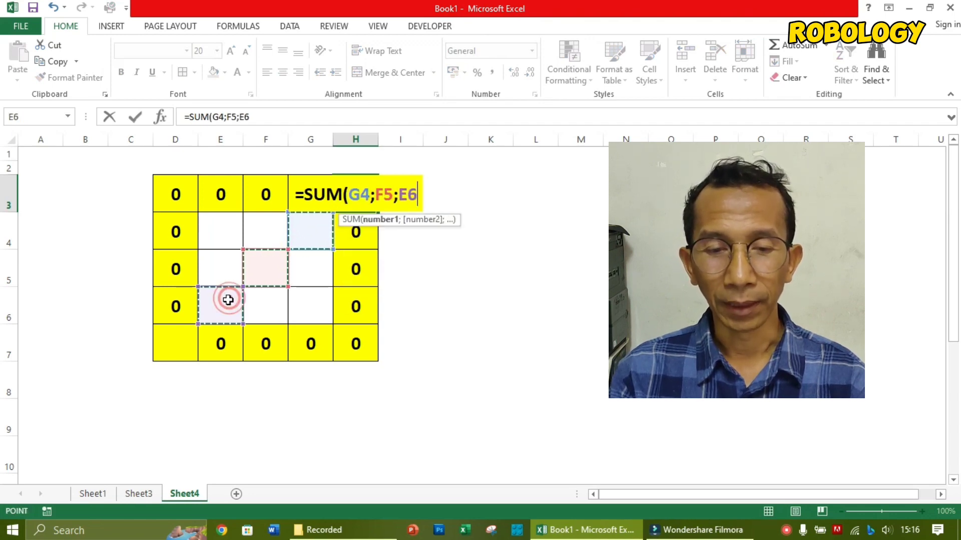
key(Return)
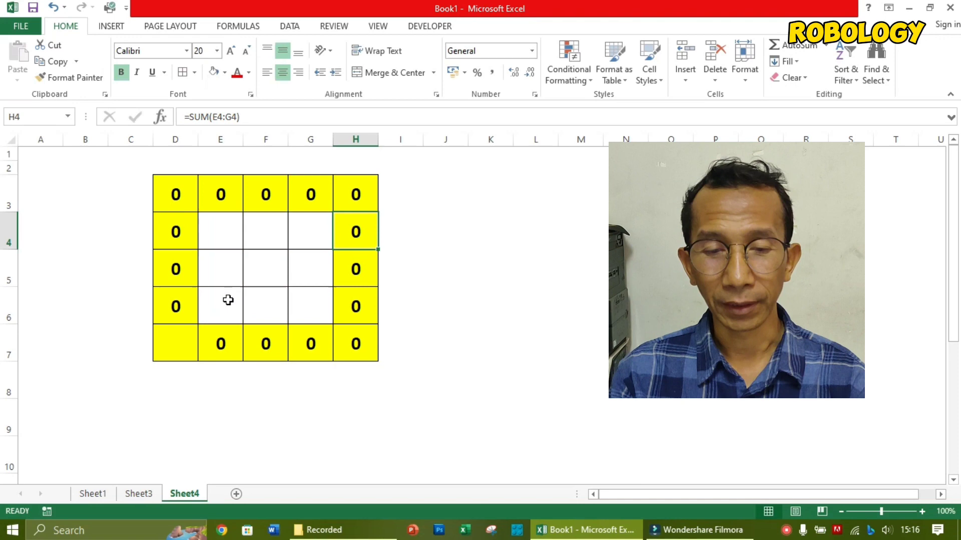
Enter =SUM(E6;F5;G4) in the remaining empty corner cell D7
click(185, 357)
text(=S)
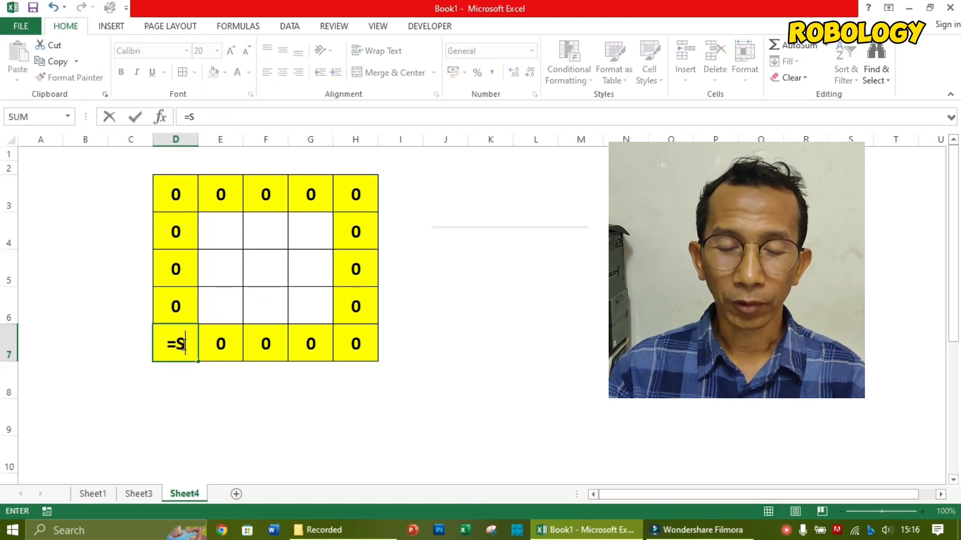
text(UM()
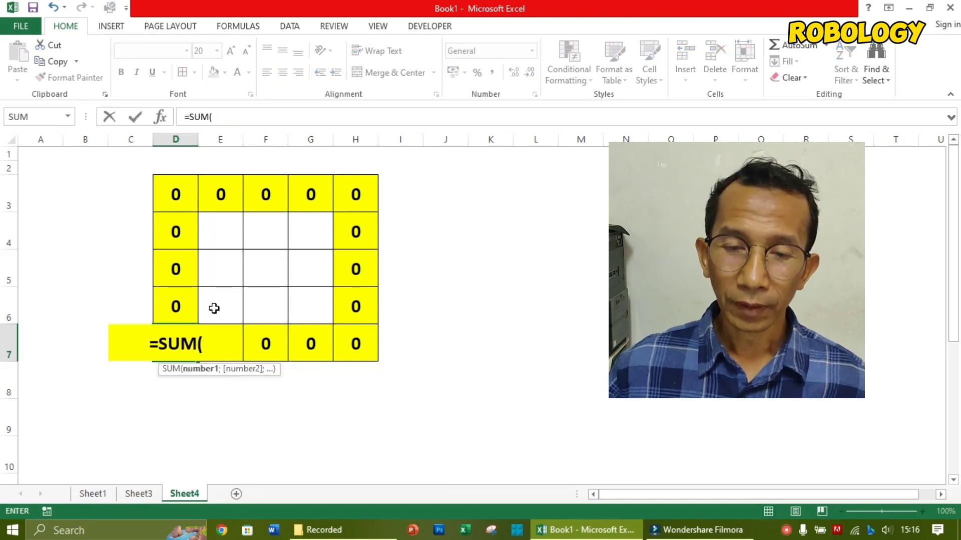
click(214, 307)
text(;)
click(256, 268)
text(;)
click(316, 238)
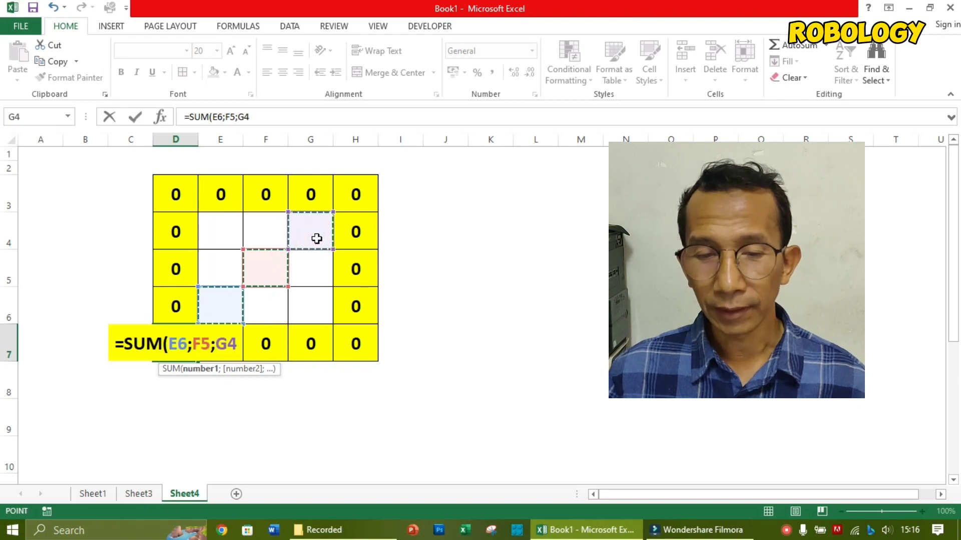
text())
key(Return)
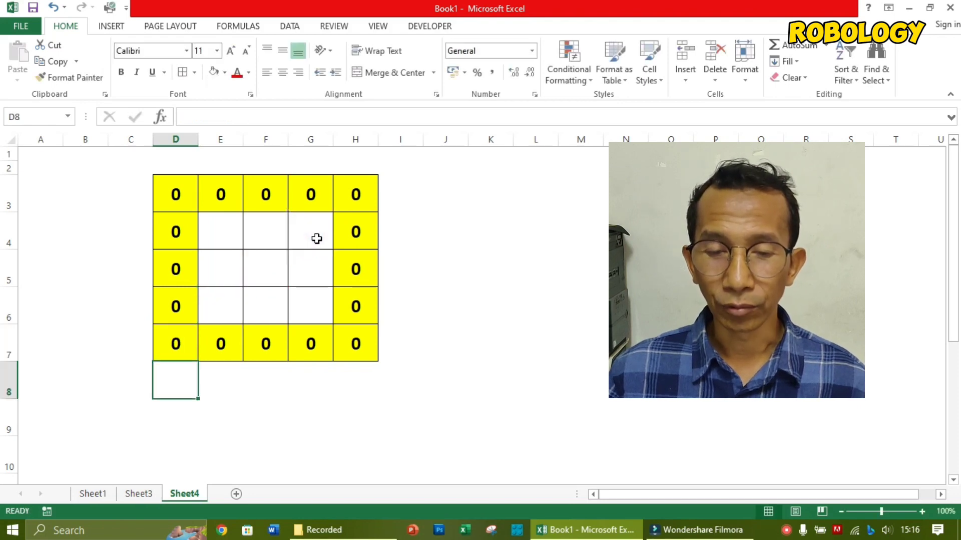
drag(554, 345, 593, 315)
click(671, 273)
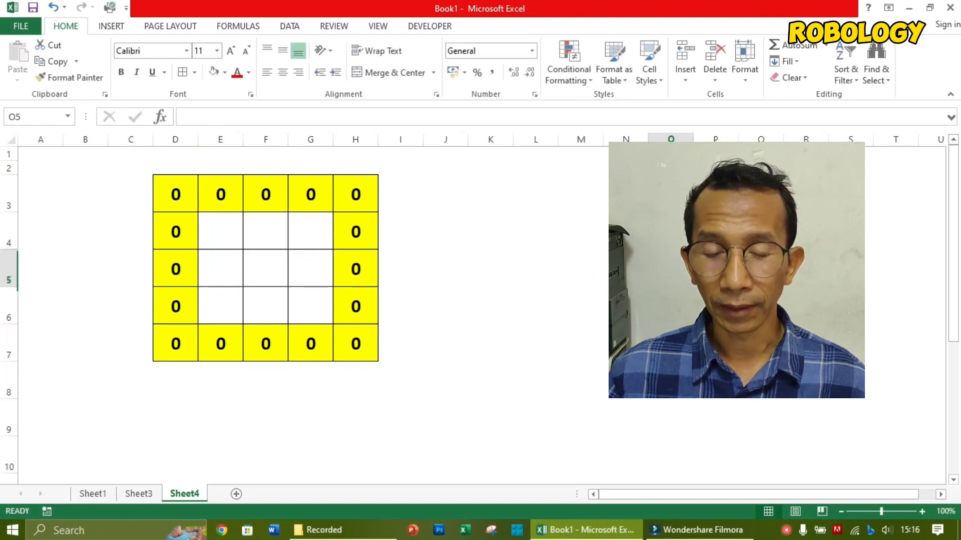
click(713, 268)
click(564, 324)
click(468, 260)
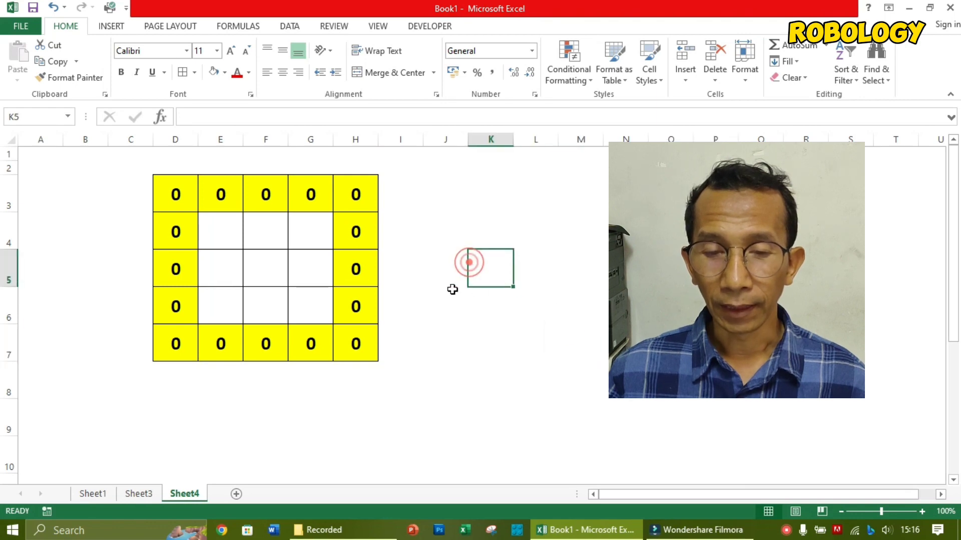
Enter the title MAGIC SQUARE in cell J5 beside the grid
click(443, 275)
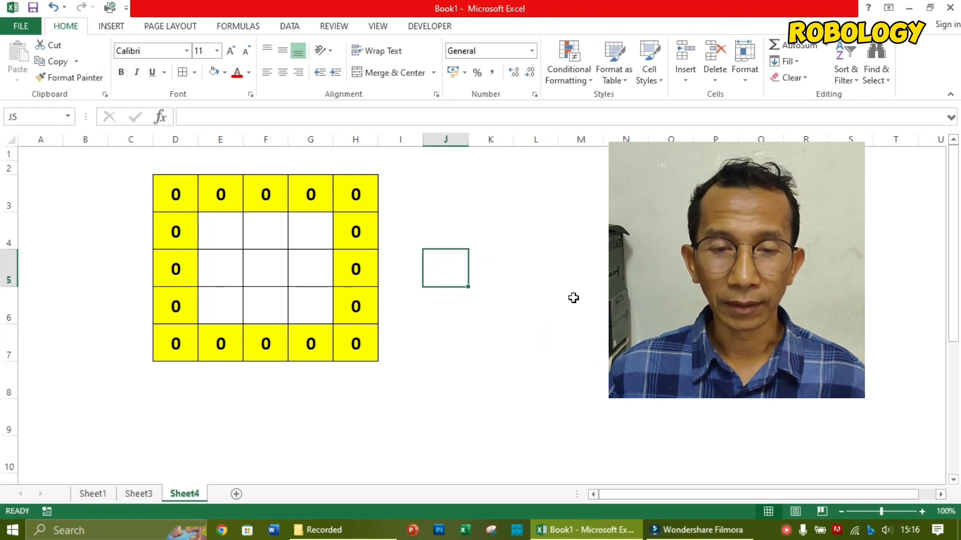
text(MAGIC S)
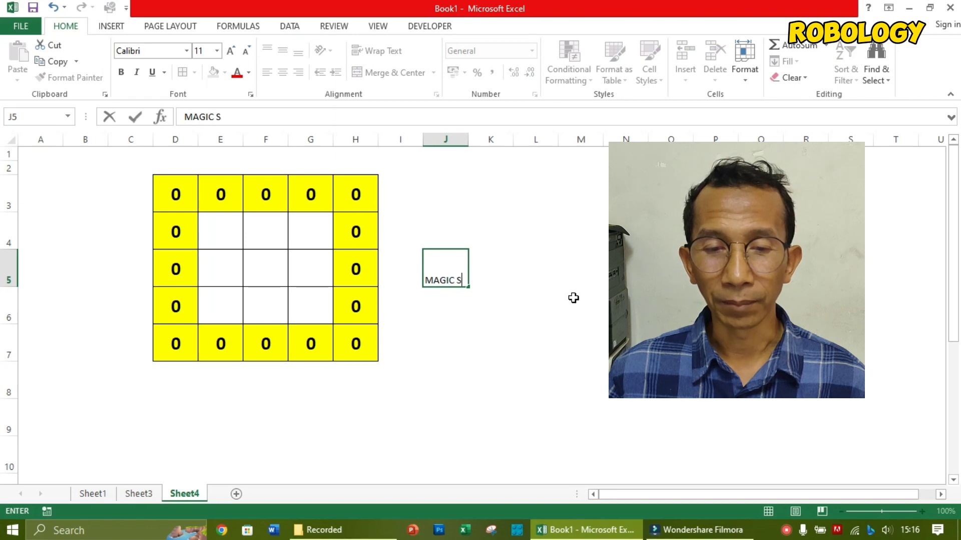
text(QUARE)
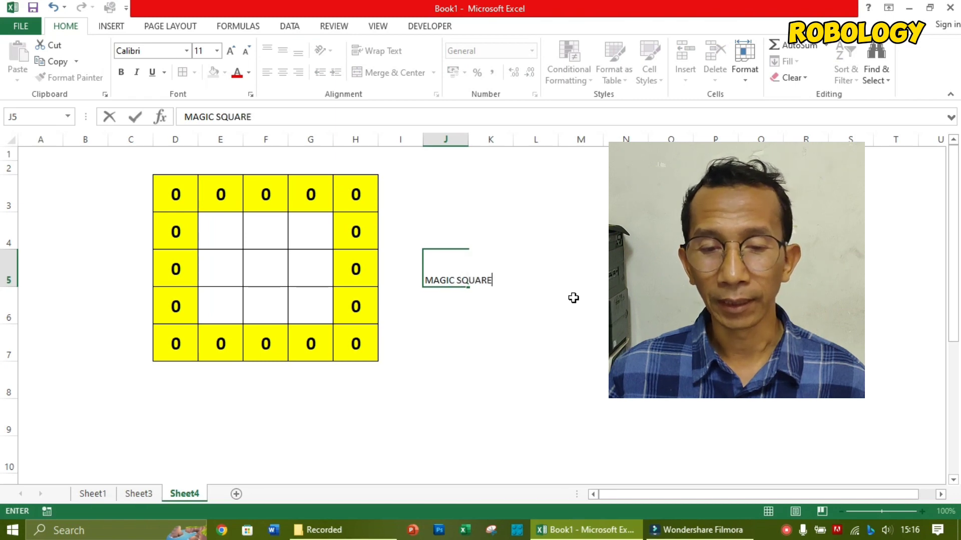
key(Return)
Format the MAGIC SQUARE title in J5 with font size 22 and bold
key(Up)
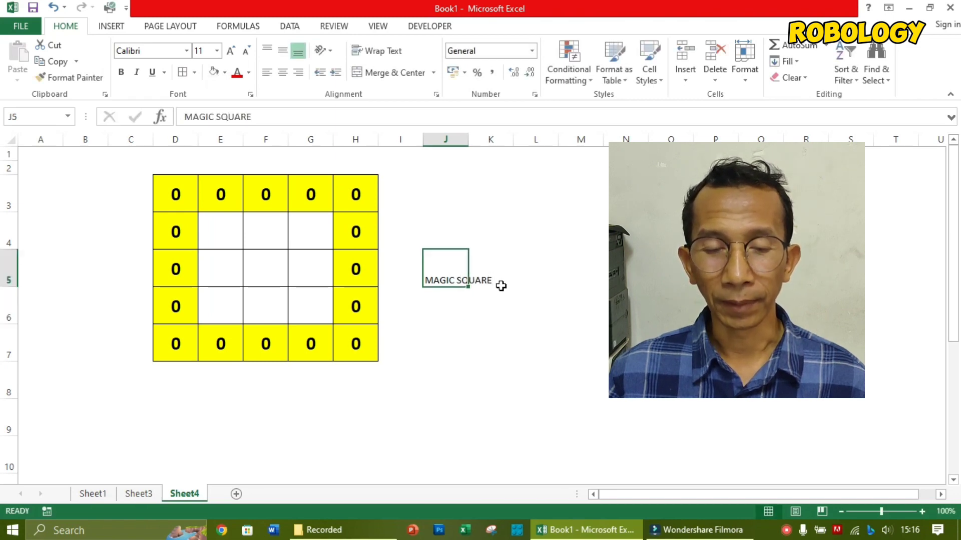
click(231, 50)
click(231, 51)
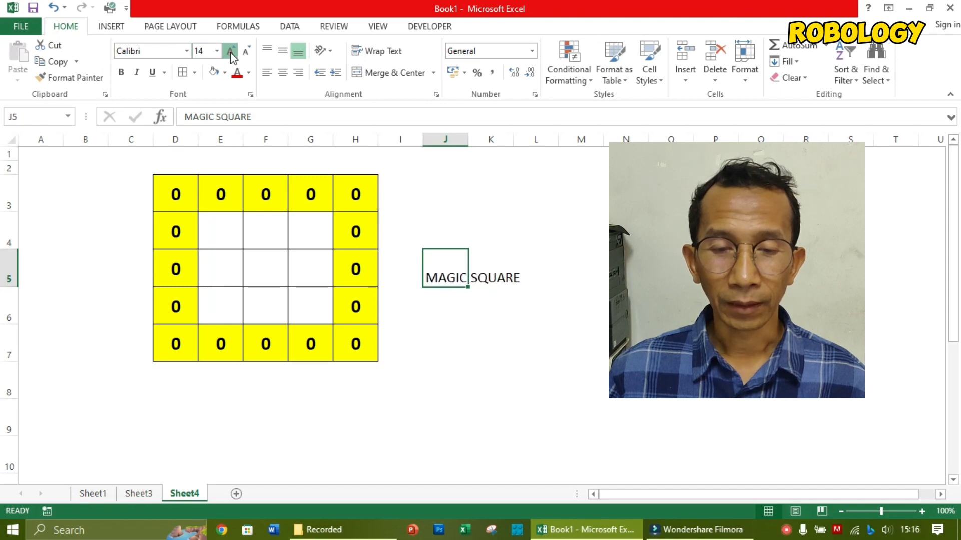
click(231, 51)
click(231, 50)
click(230, 51)
click(231, 50)
click(121, 71)
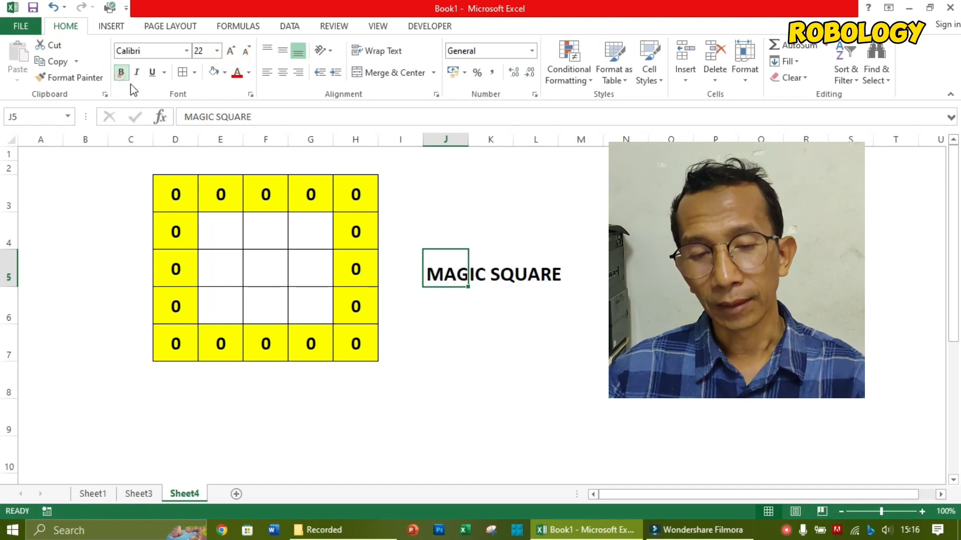
click(518, 410)
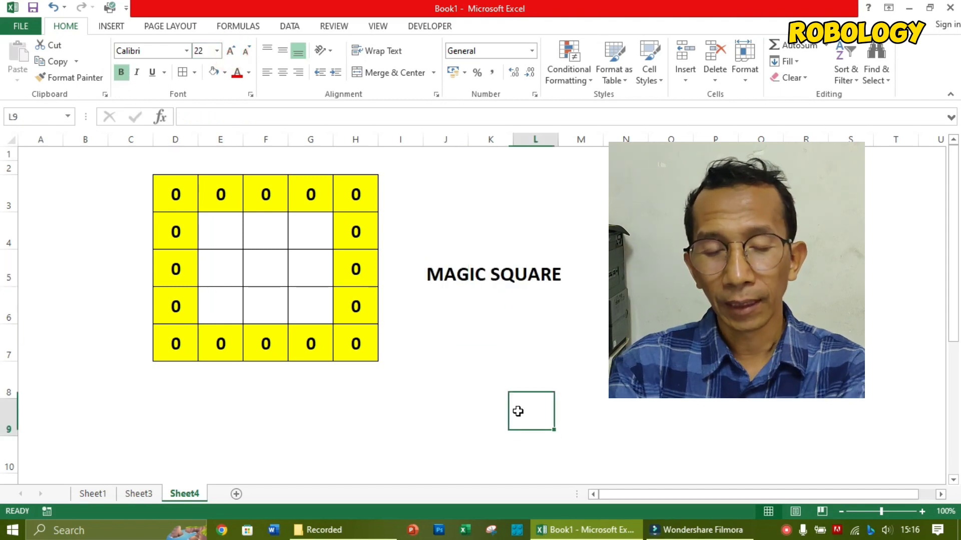
Enter 5 in the centre cell F5 of the 3×3 grid
click(263, 268)
text(5)
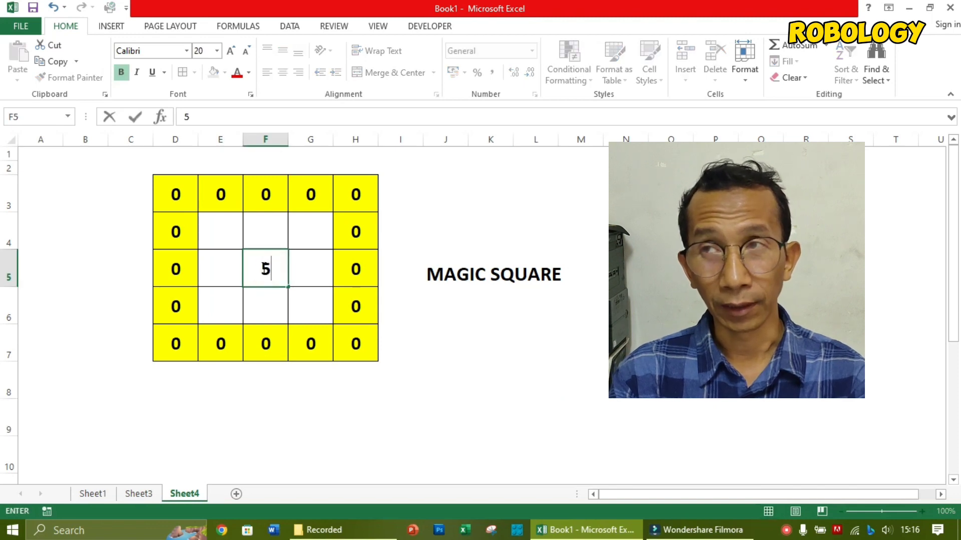
key(Return)
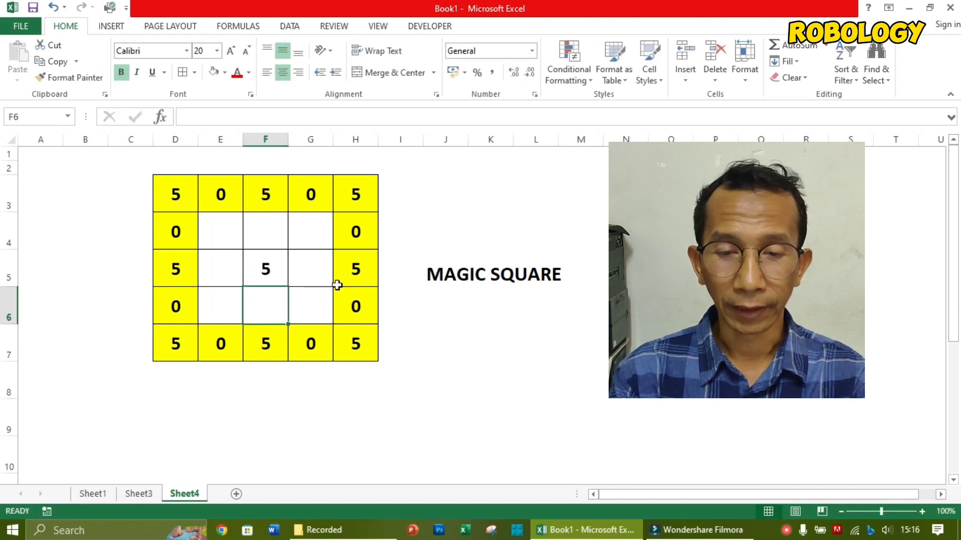
click(502, 401)
Fill the diagonal corners of the inner grid with 6 in E4 and 4 in G6
click(231, 227)
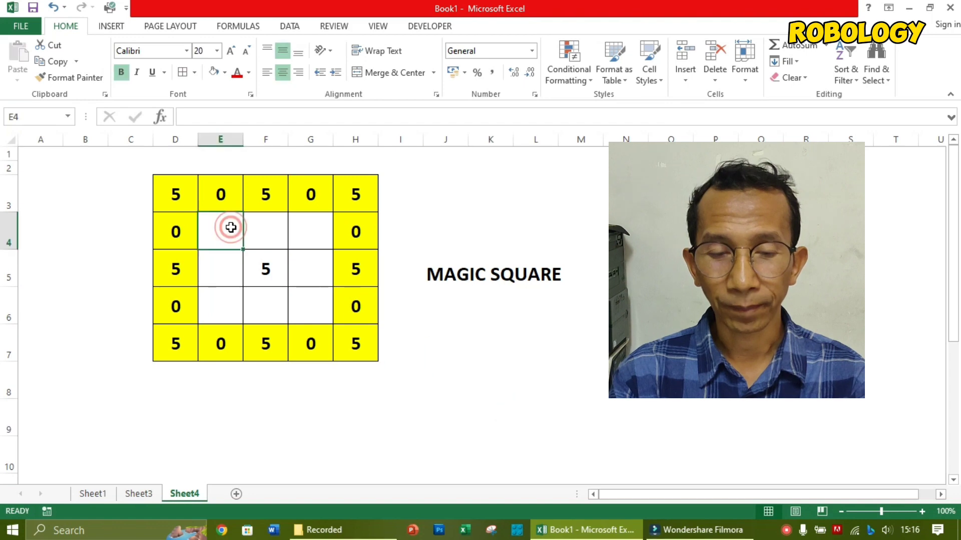
text(6)
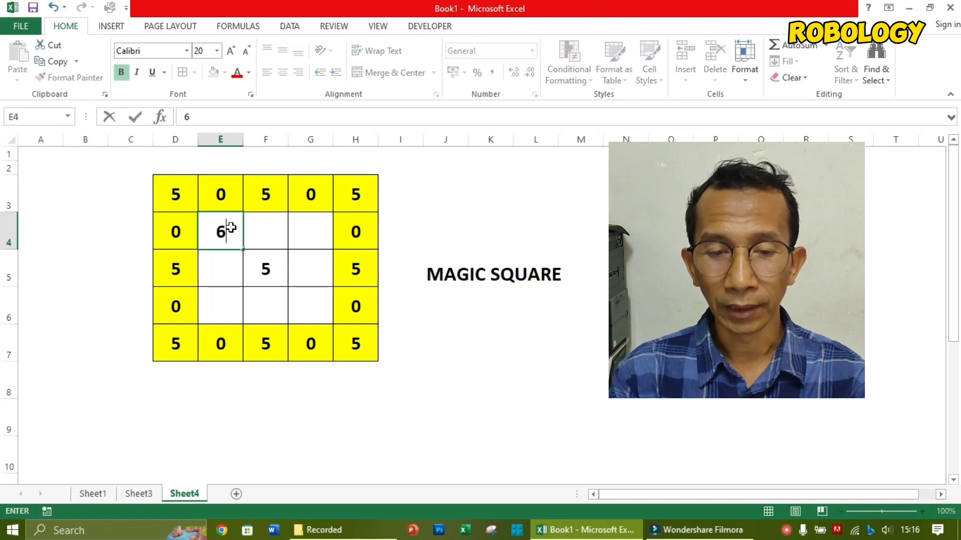
key(Return)
key(Right)
key(Down)
key(Right)
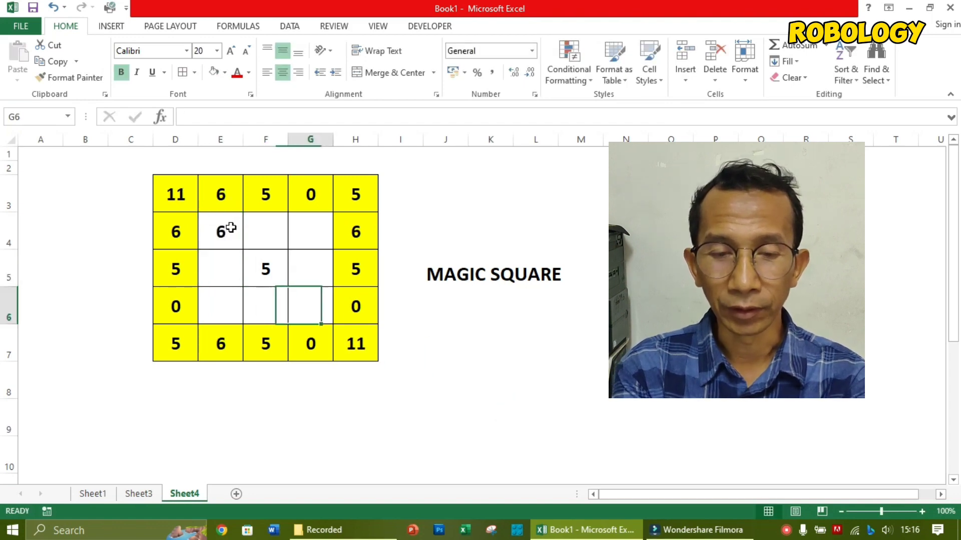
text(4)
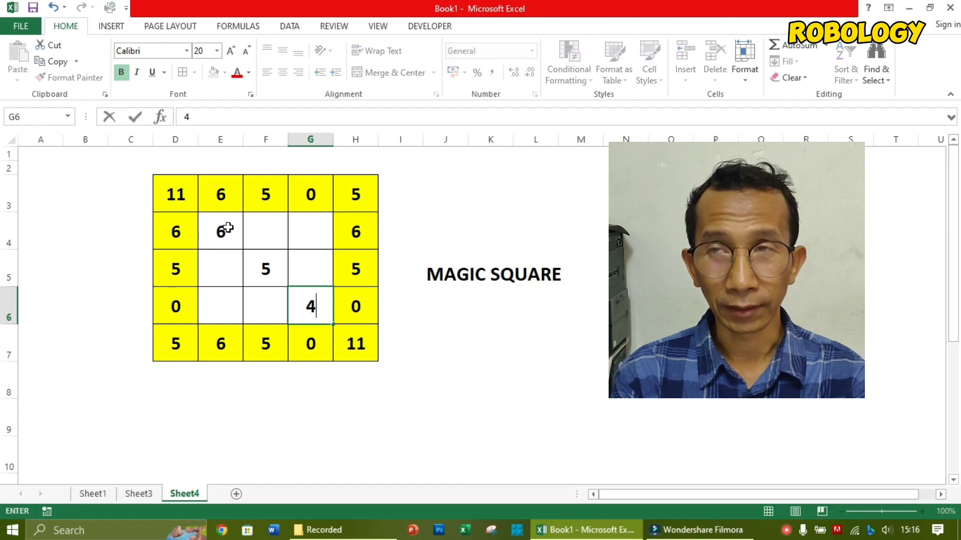
key(Tab)
click(491, 400)
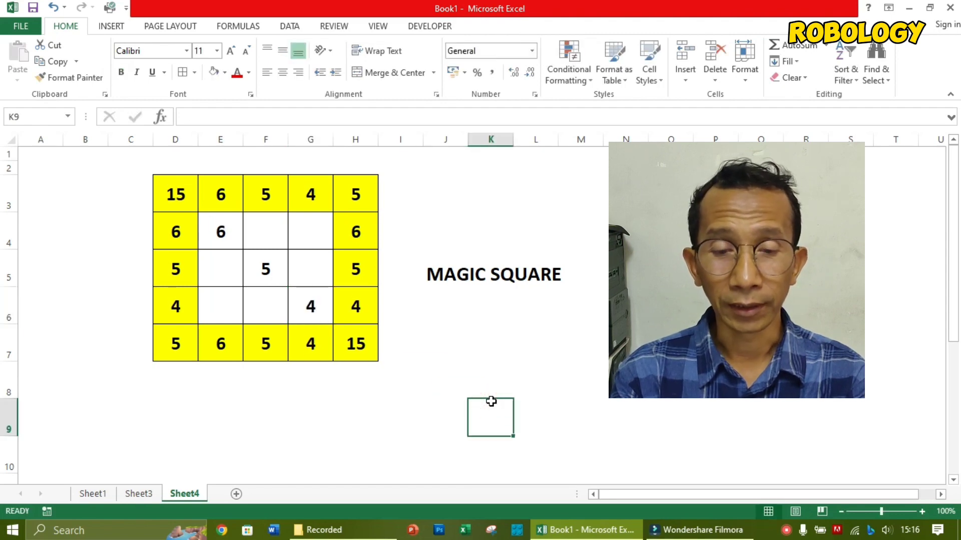
Try 7 in the inner grid's lower-left cell E6
double_click(209, 305)
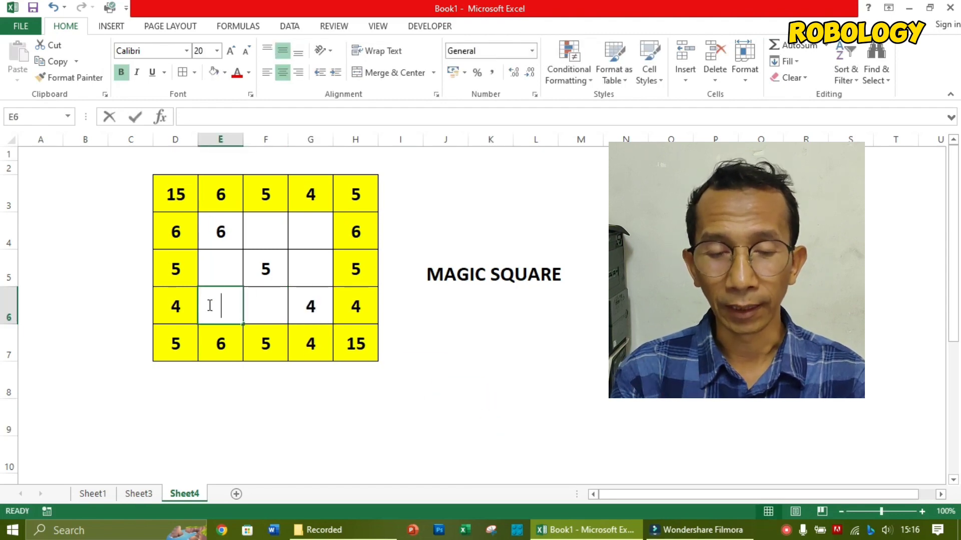
text(7)
key(Tab)
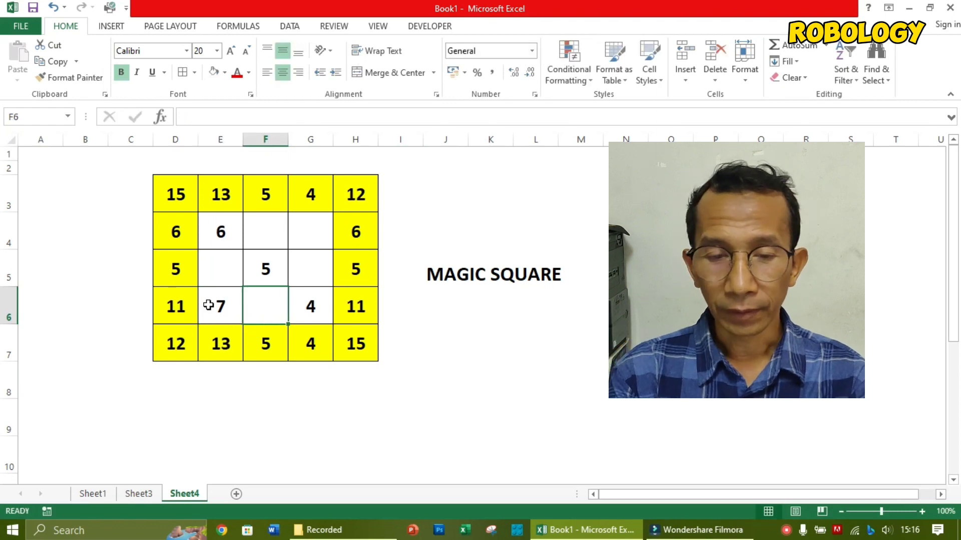
Complete the bottom row of the inner grid with 8 in E6 and 3 in F6
click(208, 305)
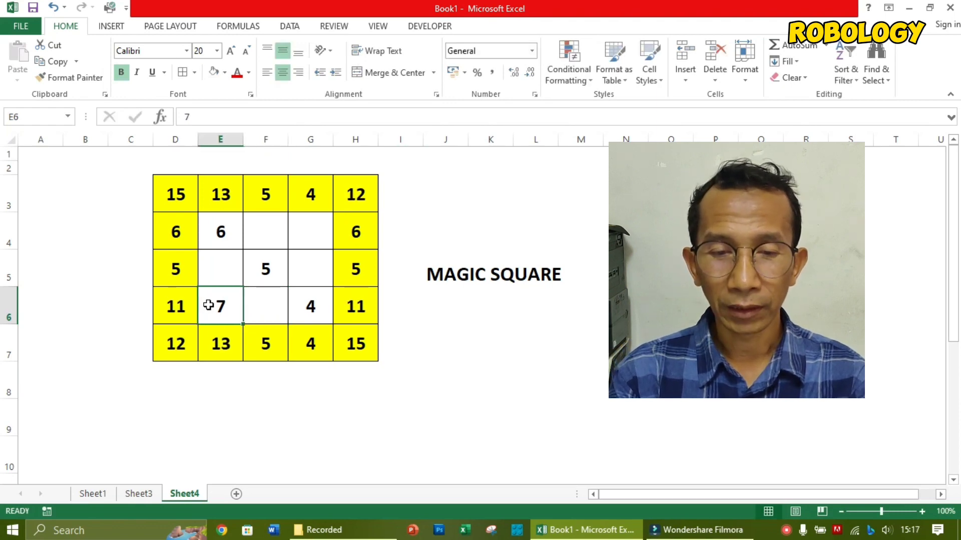
text(8)
key(Tab)
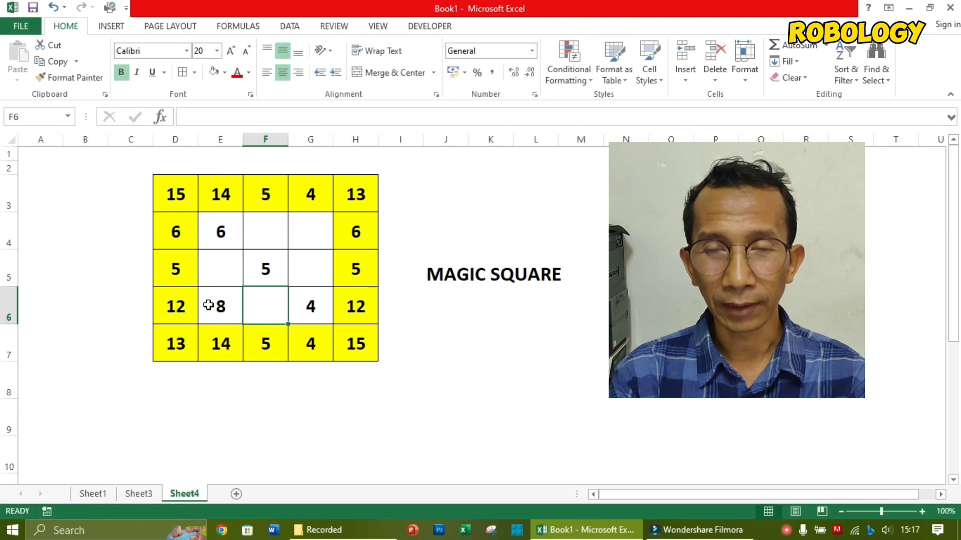
text(3)
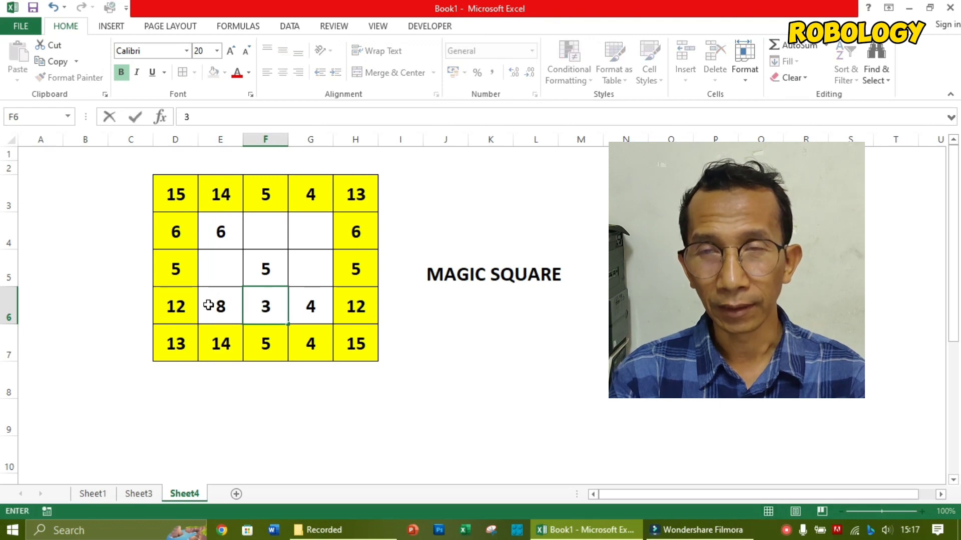
key(Left)
Enter 7 in the upper-middle cell F4 and 1 in the middle-row cell E5
key(Up)
key(Up)
key(Right)
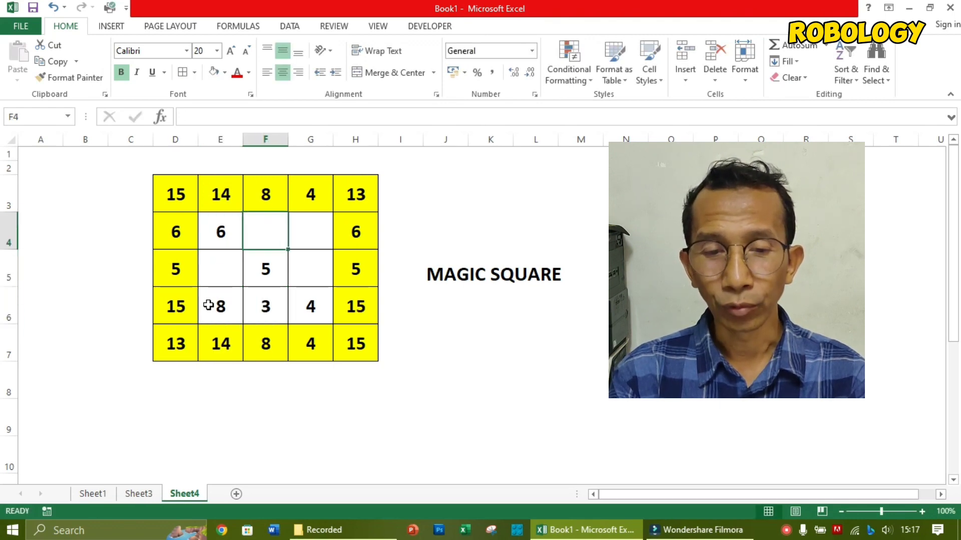
text(7)
key(Return)
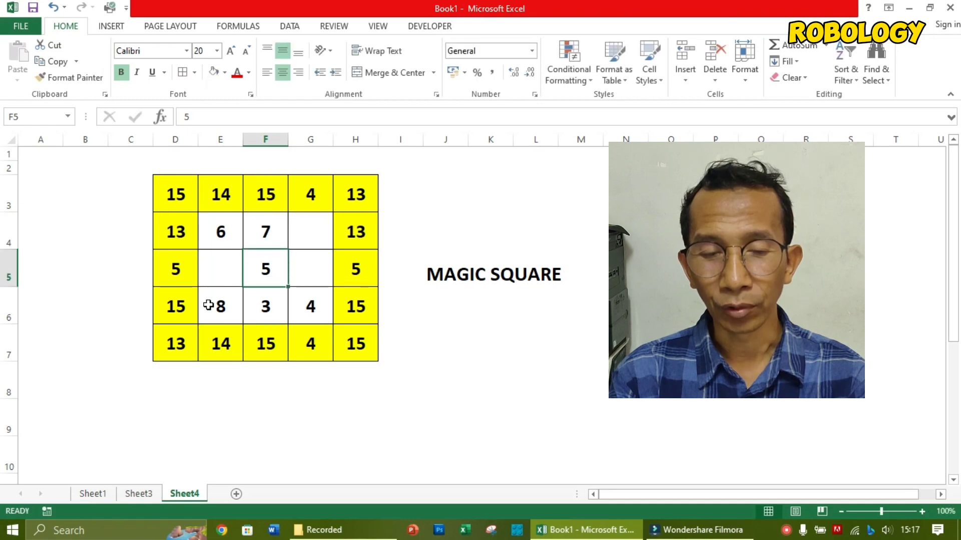
key(Left)
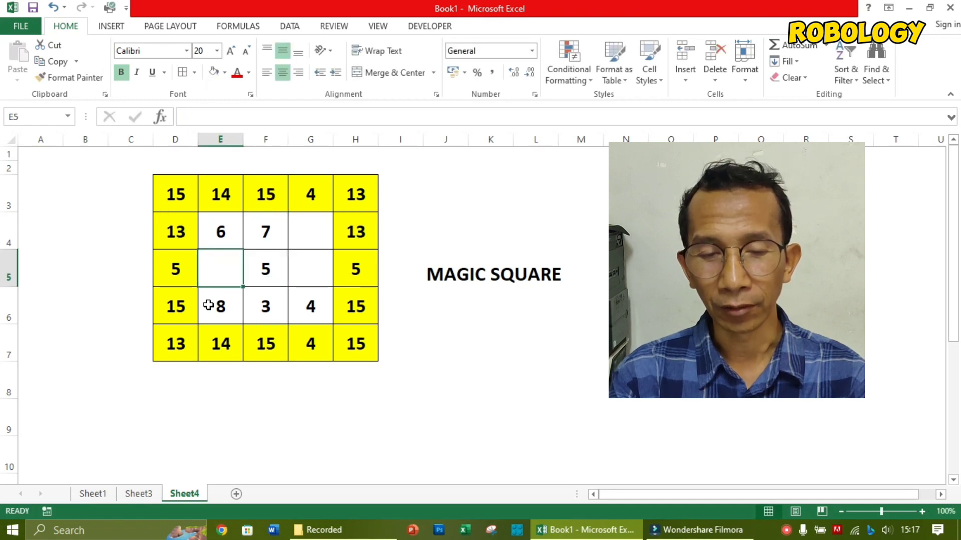
text(1)
key(Right)
Fill the last two empty grid cells with 2 in G4 and 9 in G5
key(Right)
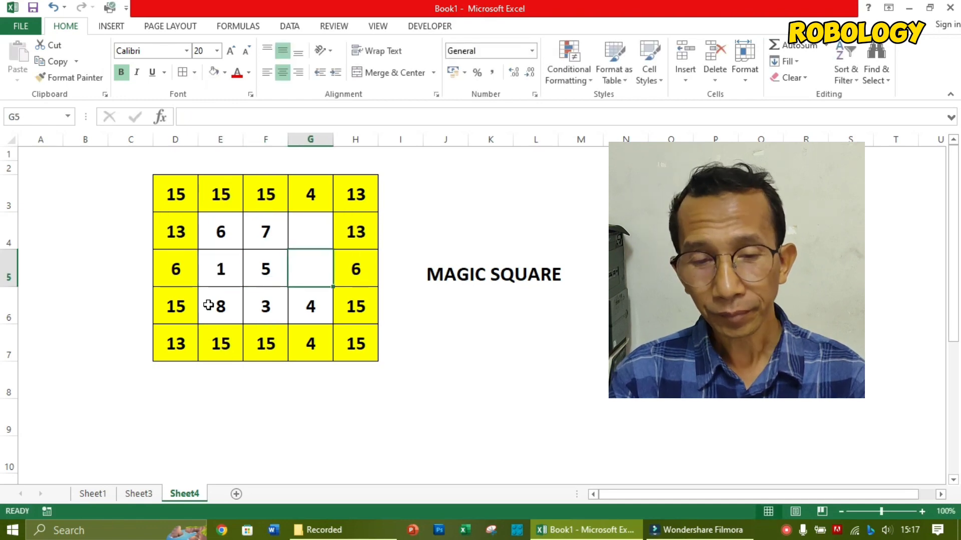
key(Up)
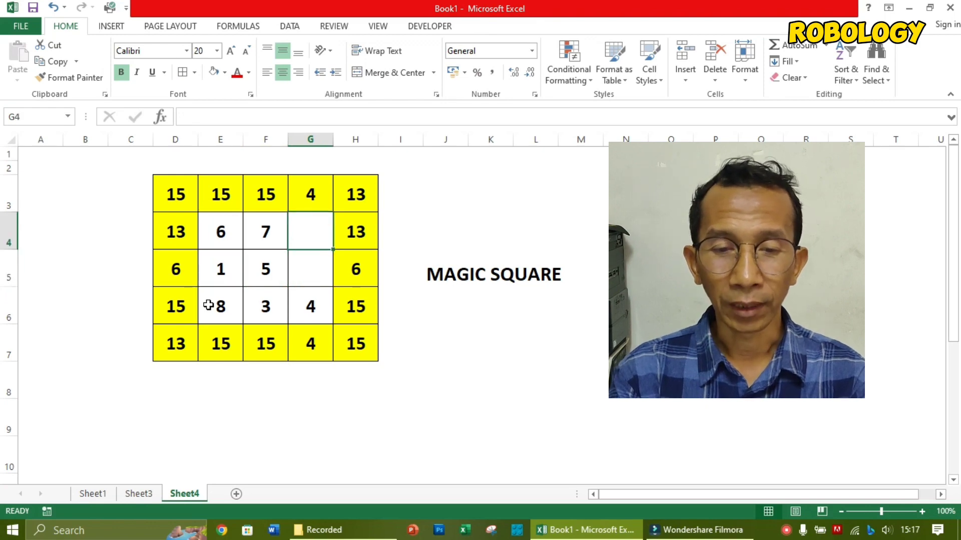
key(F2)
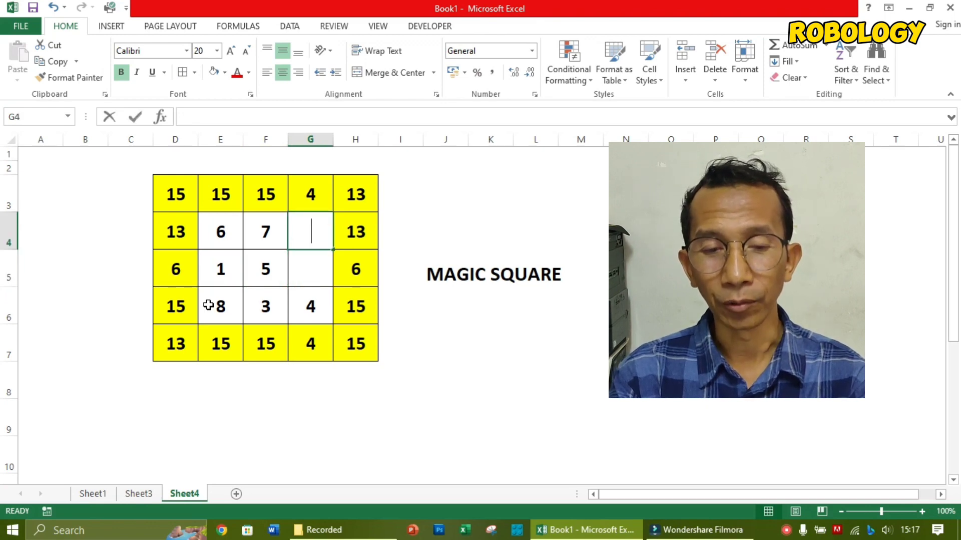
text(2)
key(Return)
key(F2)
text(9)
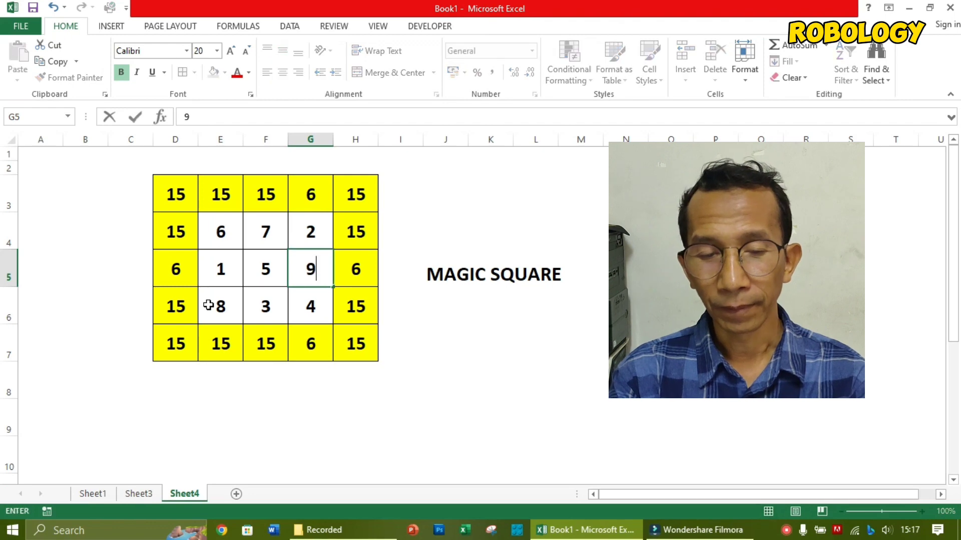
key(Return)
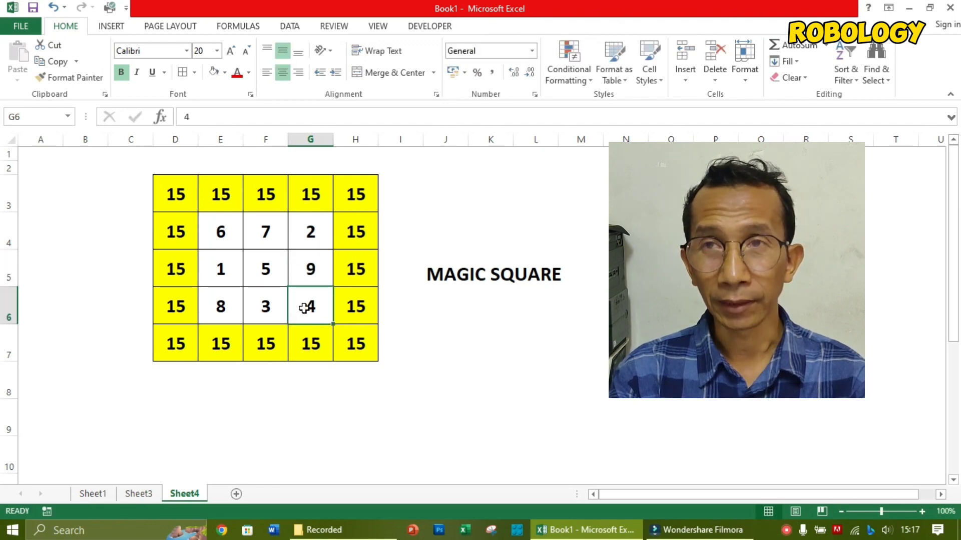
Clear all nine numbers from the inner grid E4:G6, leaving the yellow sum cells intact
drag(304, 308, 222, 245)
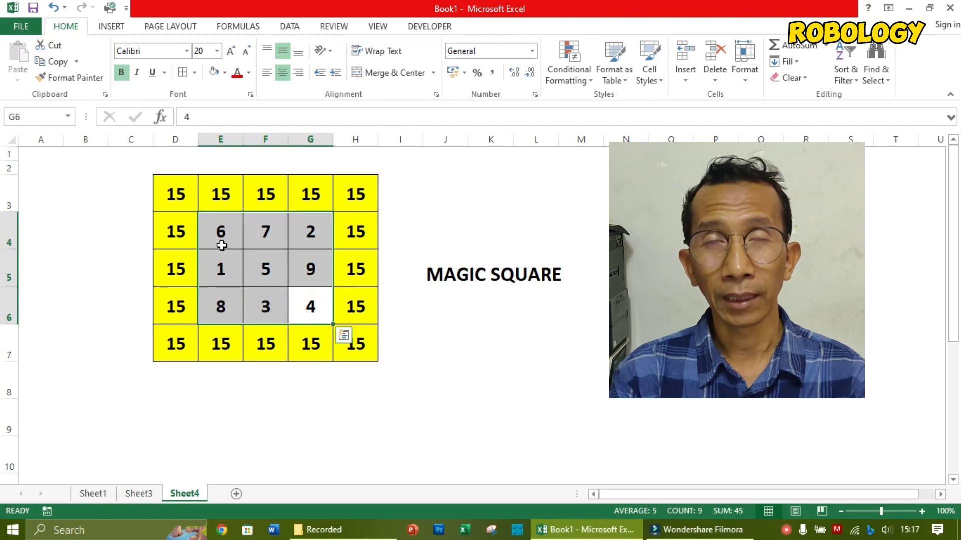
key(Delete)
Start a new arrangement with 2 in E4 and 6 in F4
click(221, 245)
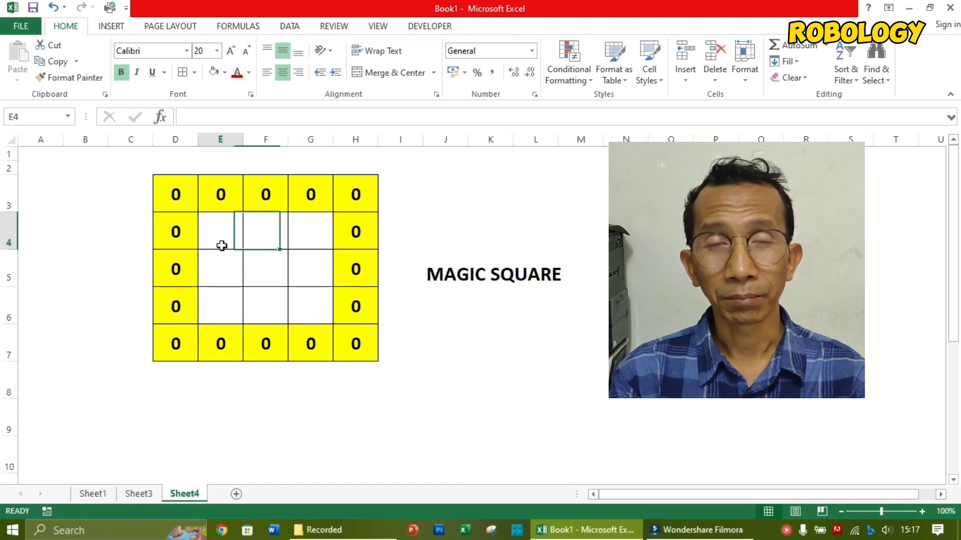
text(2)
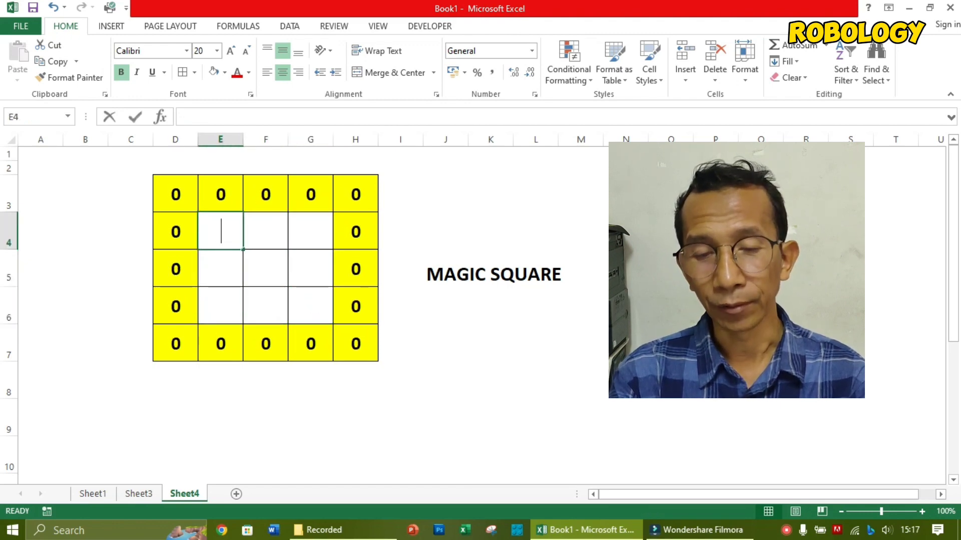
key(Tab)
text(6)
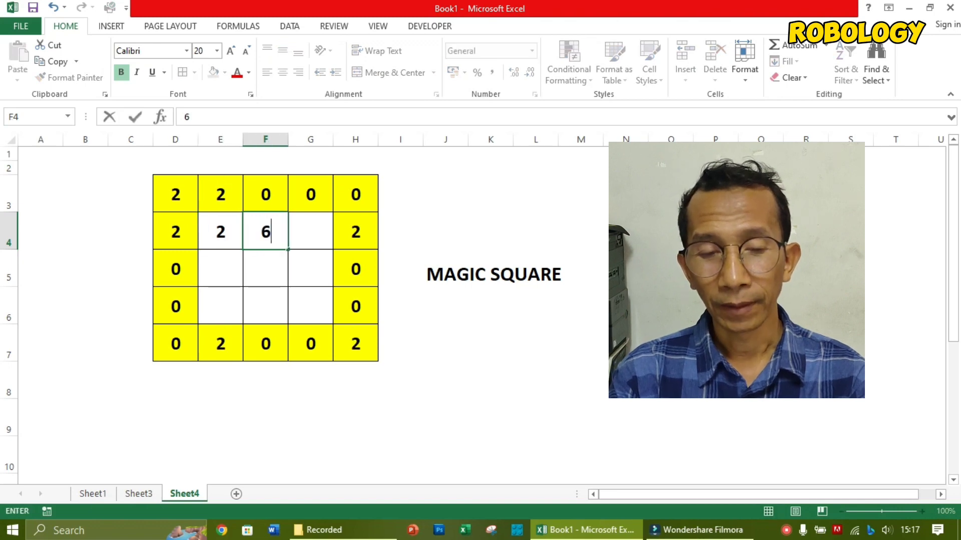
key(Return)
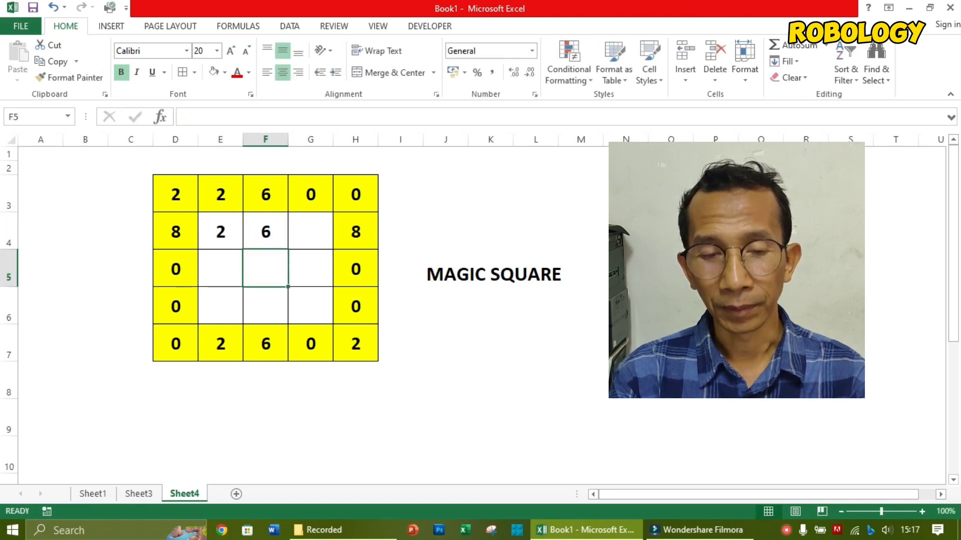
Complete the middle column with 5 in F5 and 4 in F6
text(5)
key(Return)
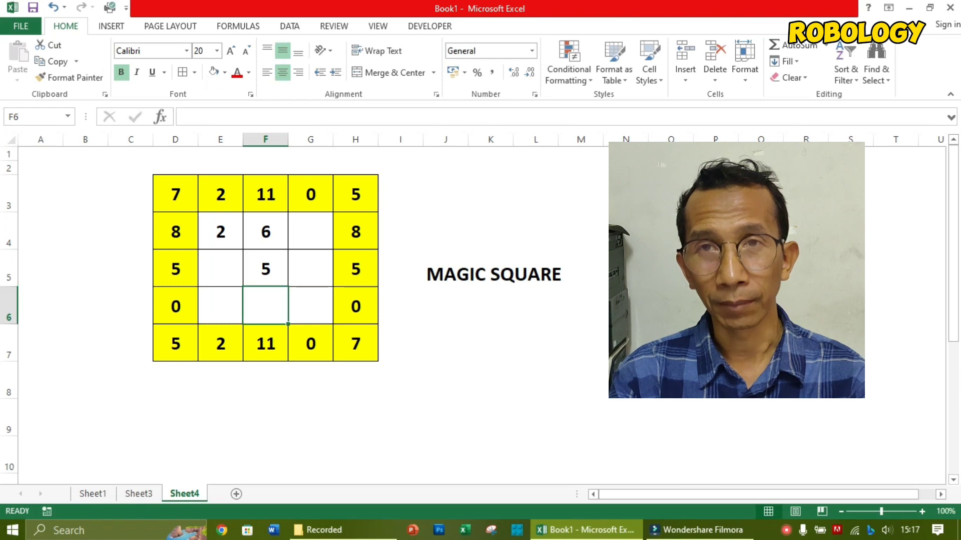
text(4)
key(Return)
key(Up)
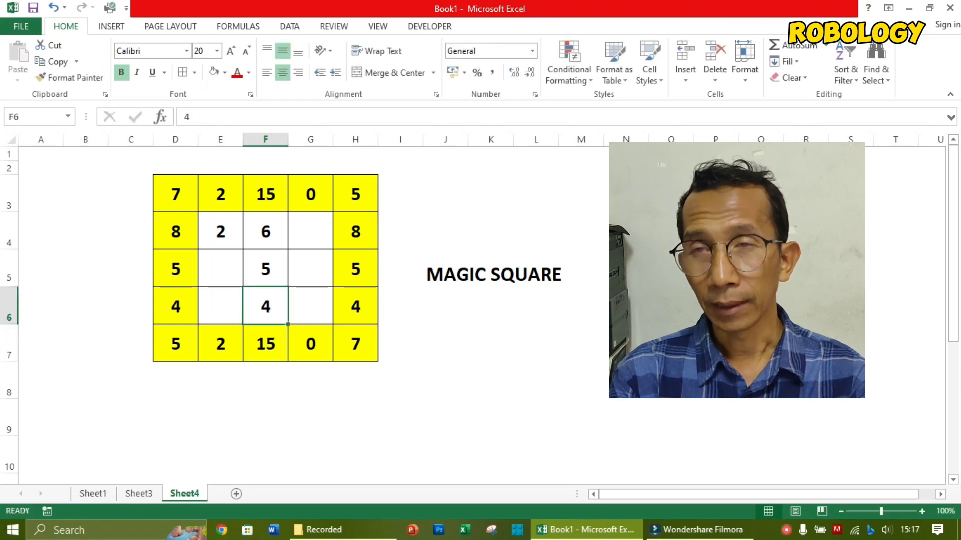
Try 5 and 7 as values for the lower-left cell E6 beside the 4
key(Left)
text(5)
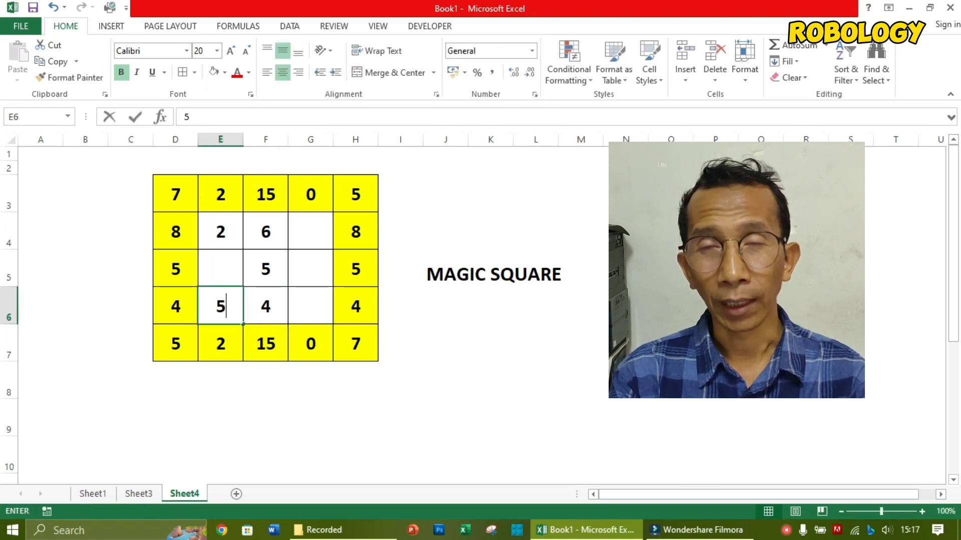
key(Right)
key(Left)
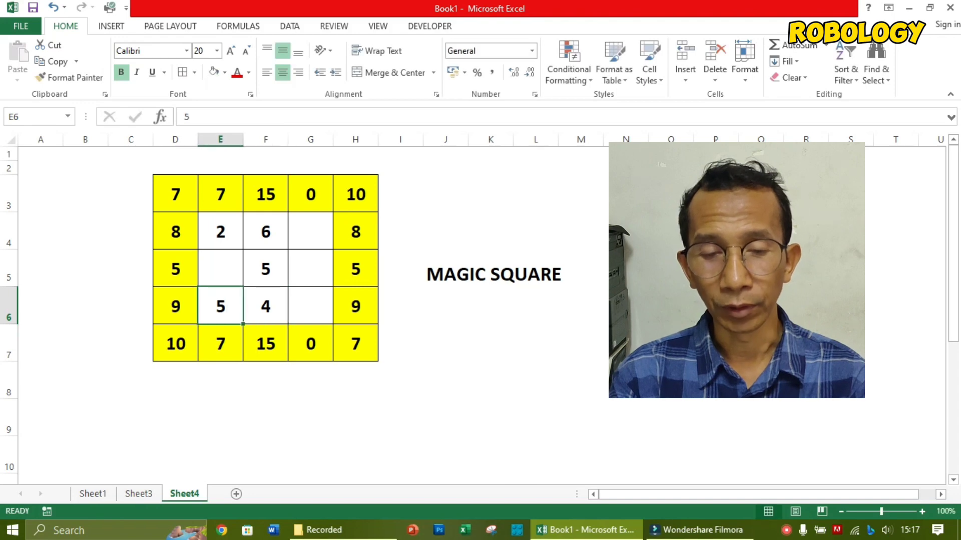
text(7)
key(Right)
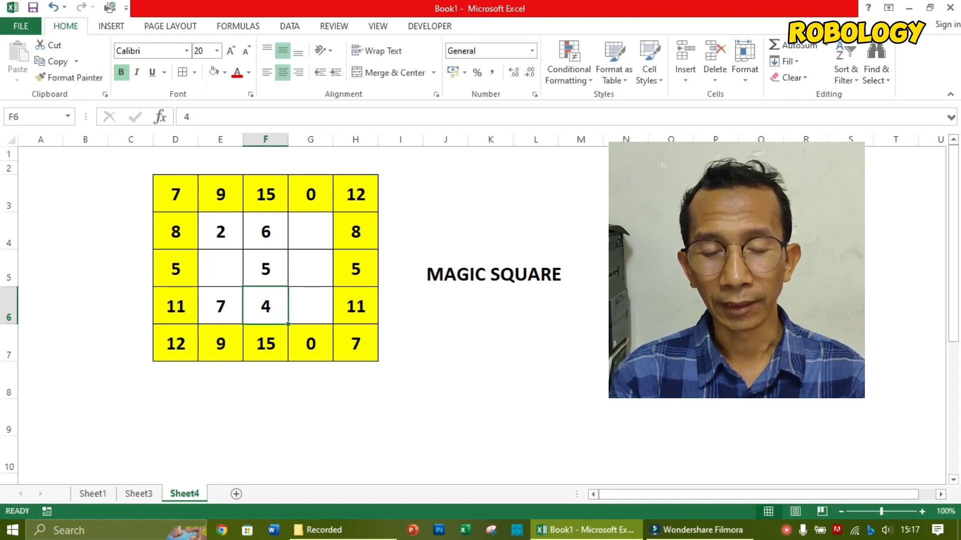
Set the lower-left grid cell E6 to 8
key(Left)
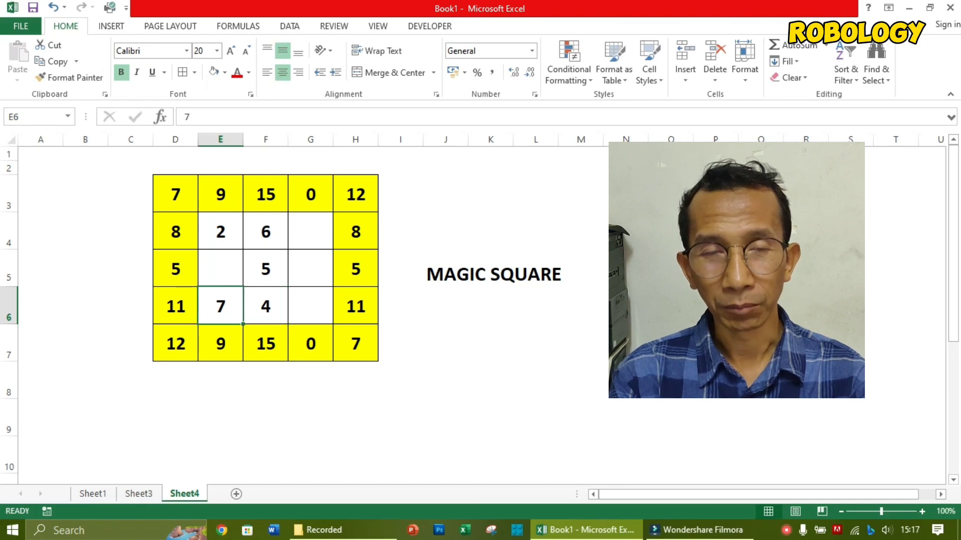
text(8)
key(Right)
Try 3 in the lower-right grid cell G6
key(Right)
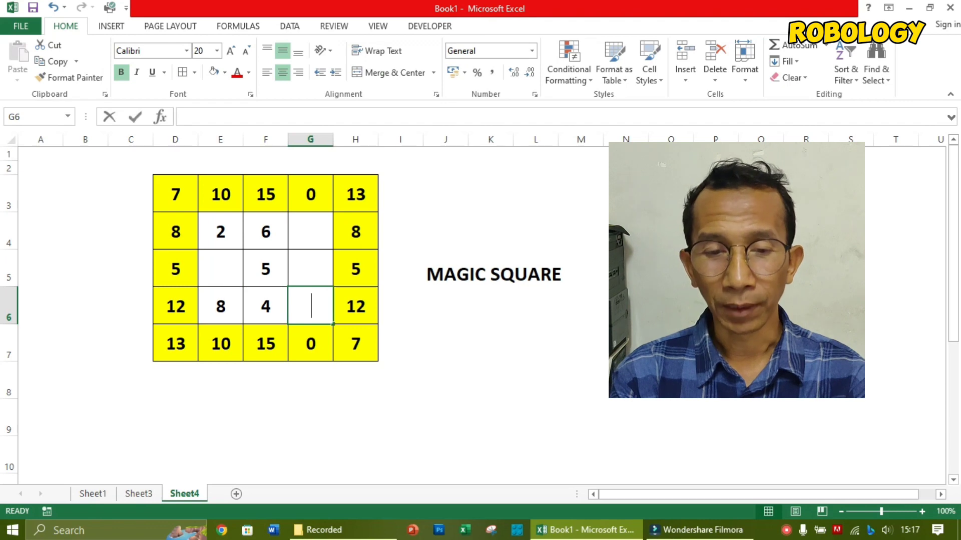
text(3)
key(Return)
key(Up)
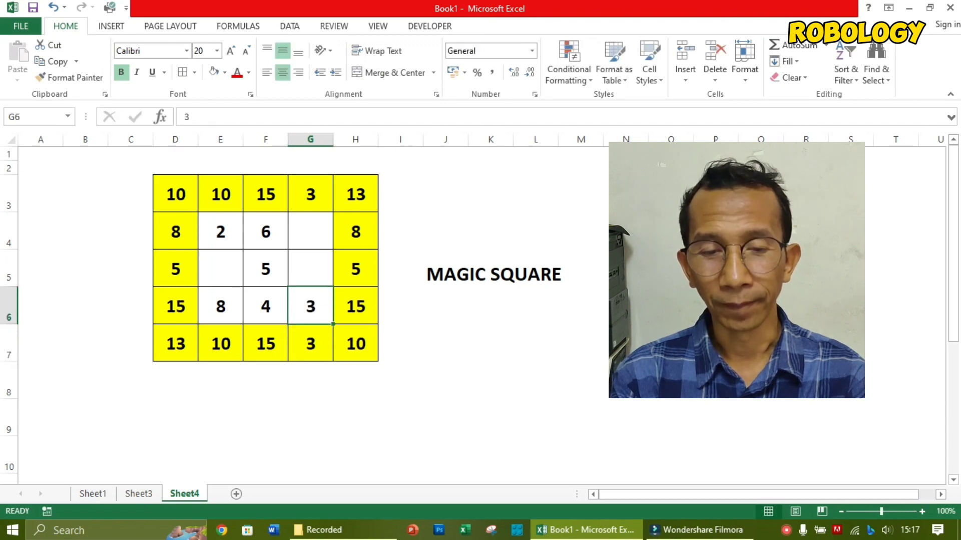
Change the lower-right grid cell G6 to 8 and return to E6
text(8)
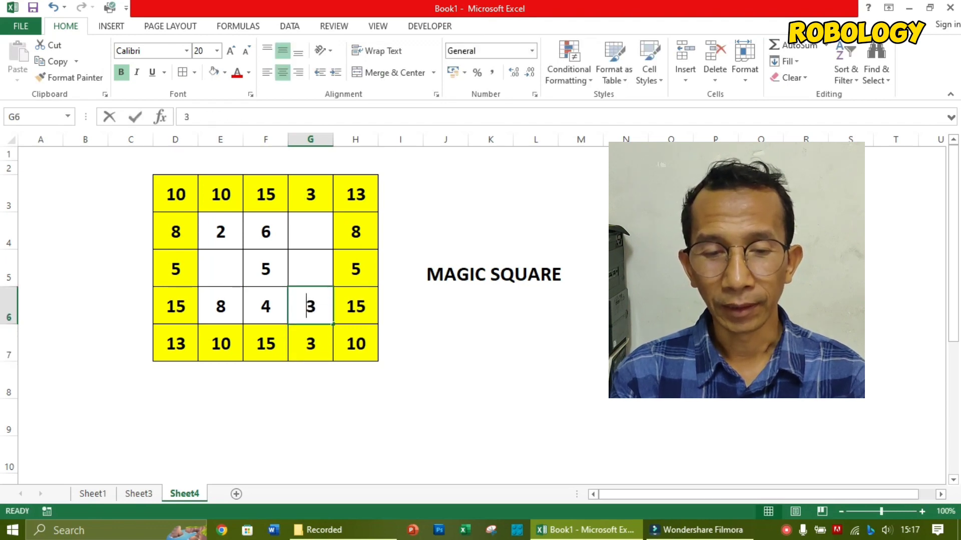
key(Left)
key(Left)
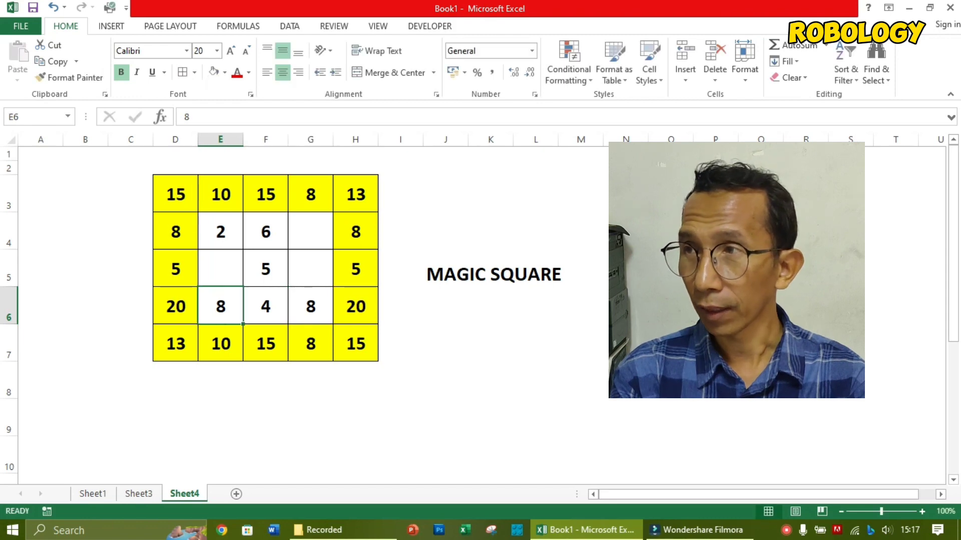
Try 3 in the lower-left grid cell E6, then clear that cell
text(3)
key(Return)
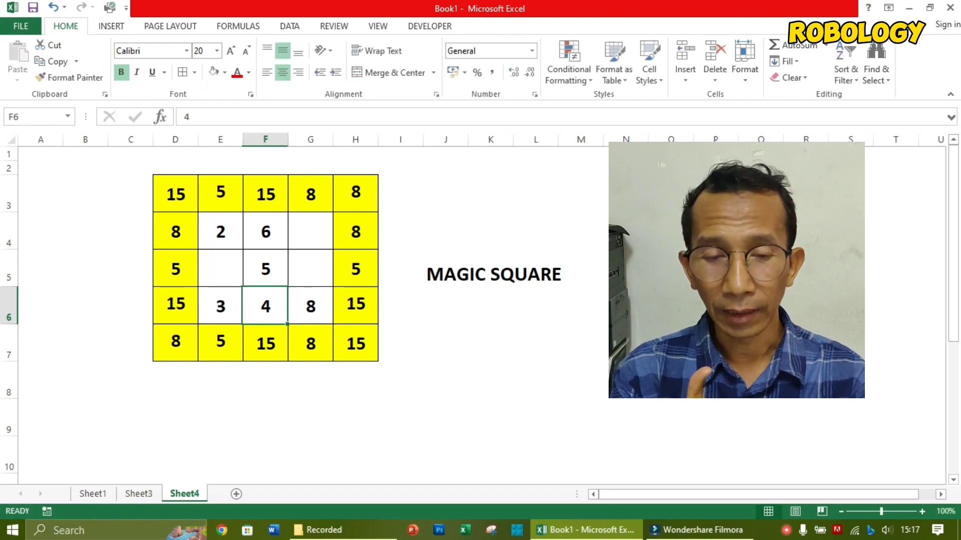
key(Up)
key(Up)
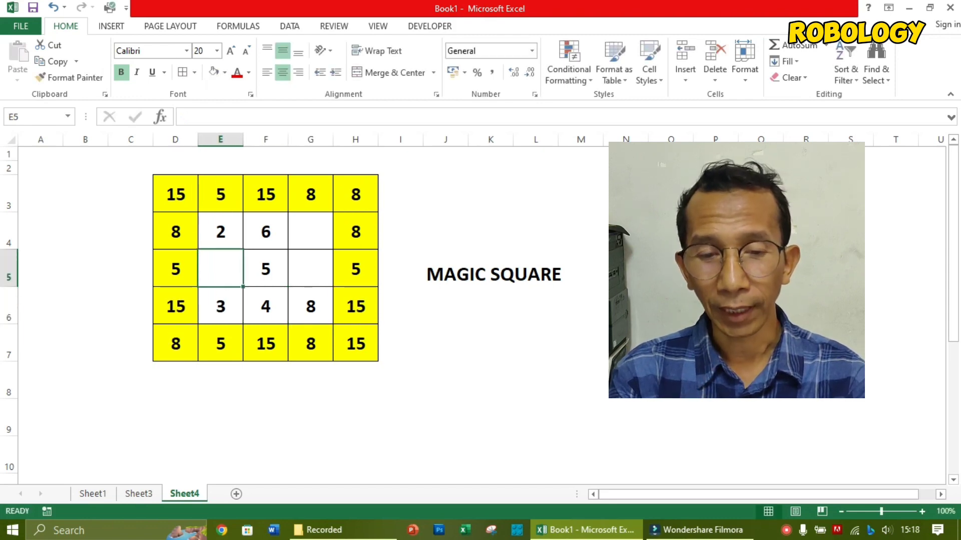
key(Down)
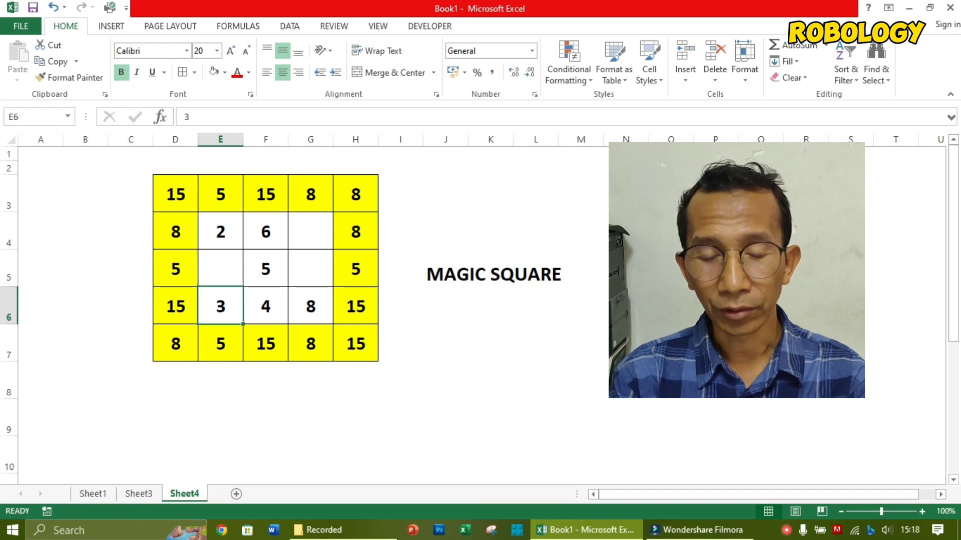
key(shift+Right)
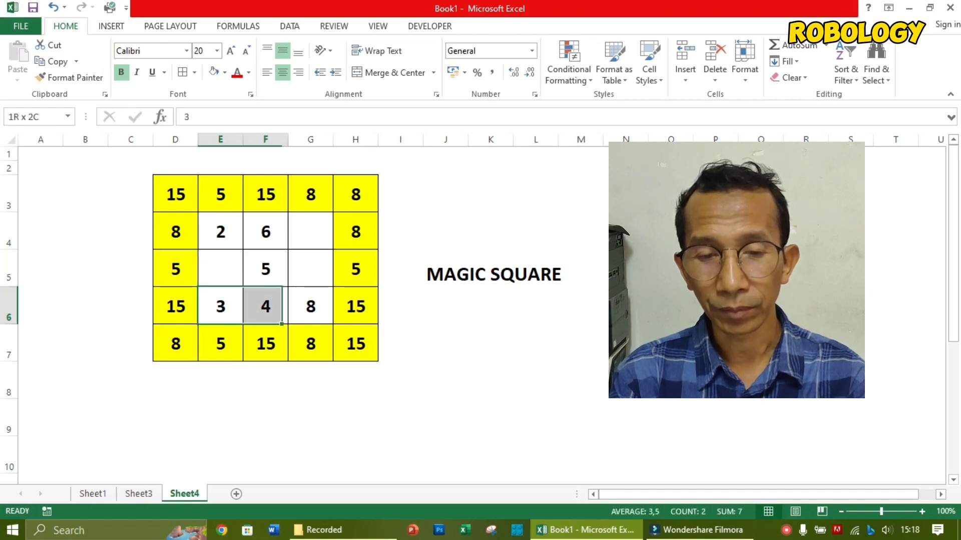
key(Left)
key(Right)
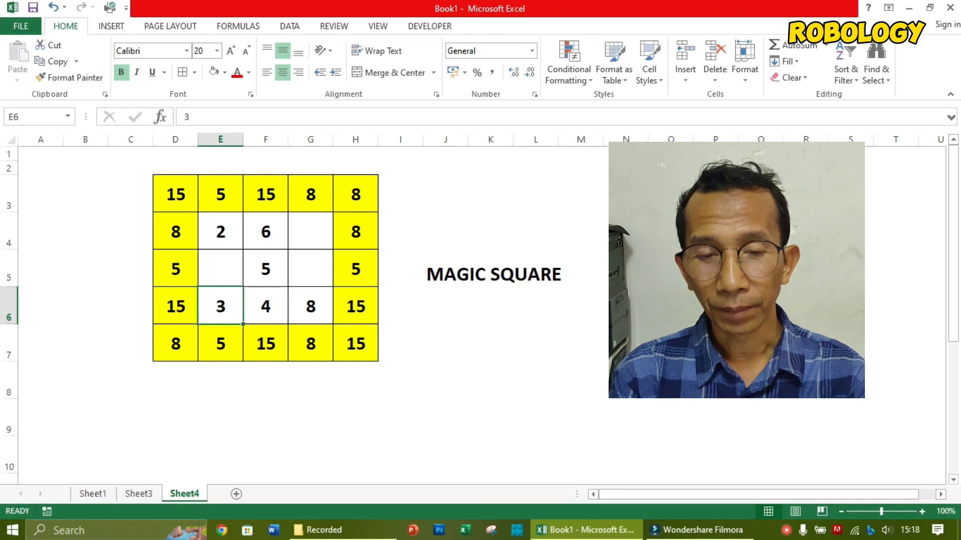
key(Delete)
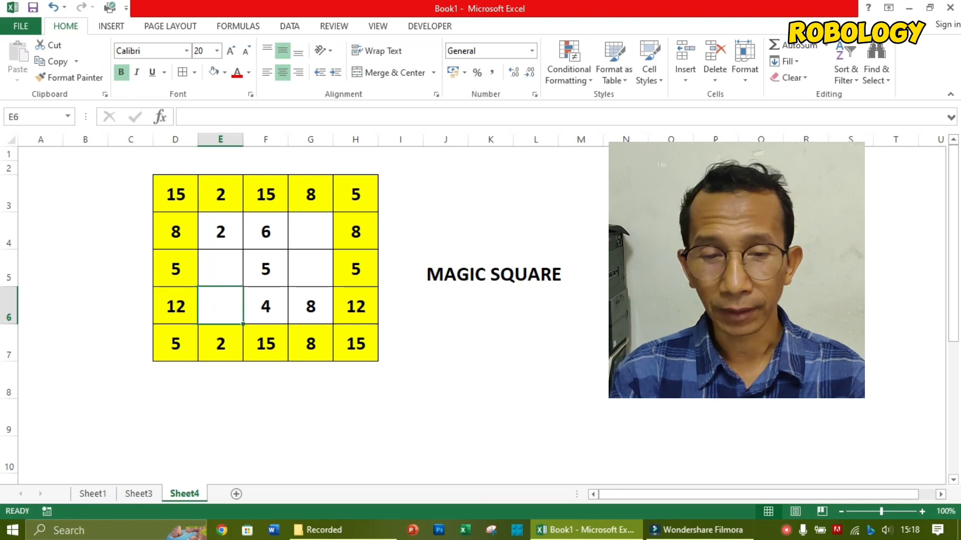
Clear the 6 from the top-middle grid cell F4
key(Up)
key(Up)
key(Right)
key(Right)
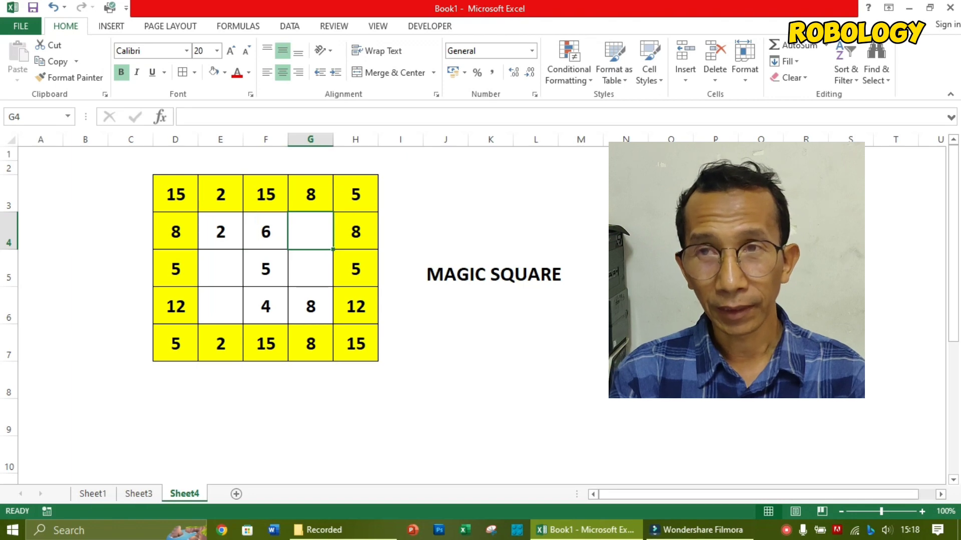
key(Left)
key(Right)
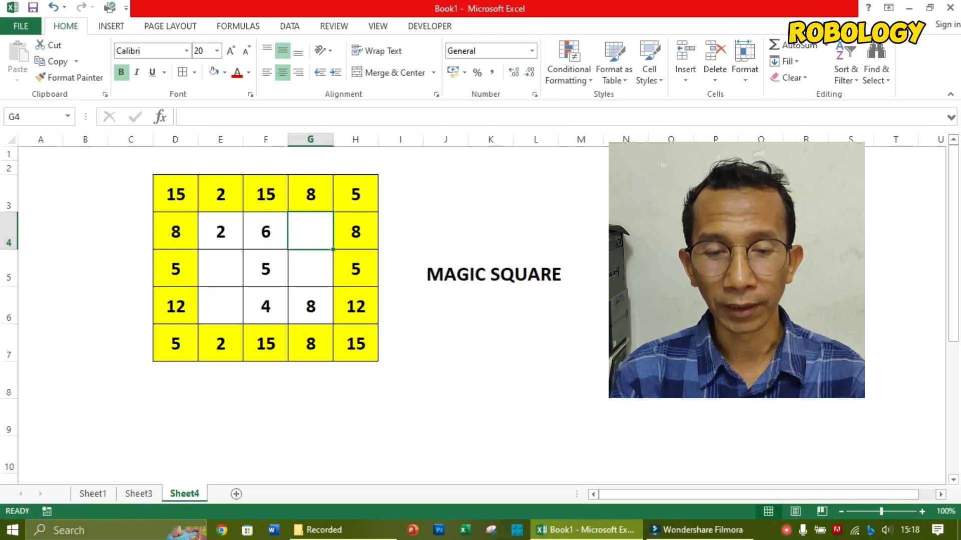
key(Left)
key(Delete)
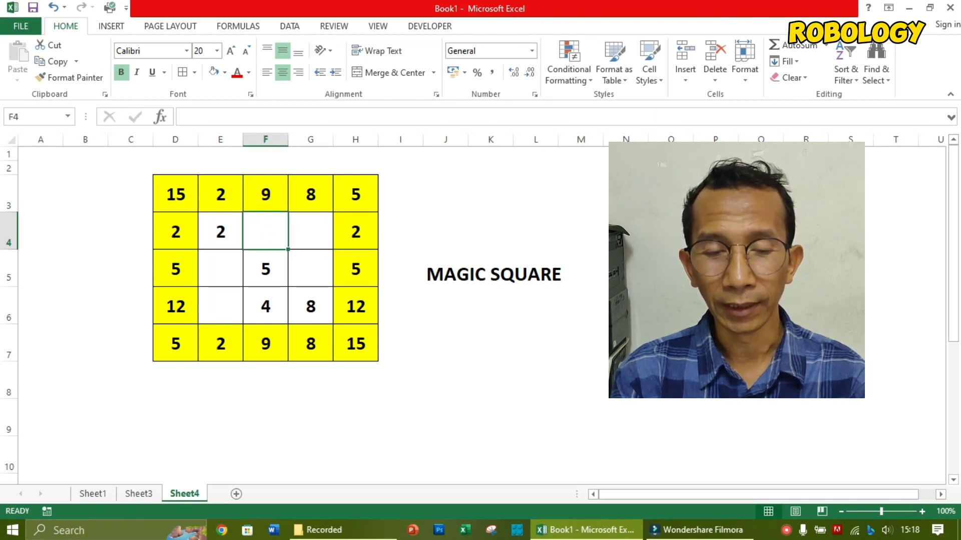
Enter 4 in the upper-right grid cell G4
key(Right)
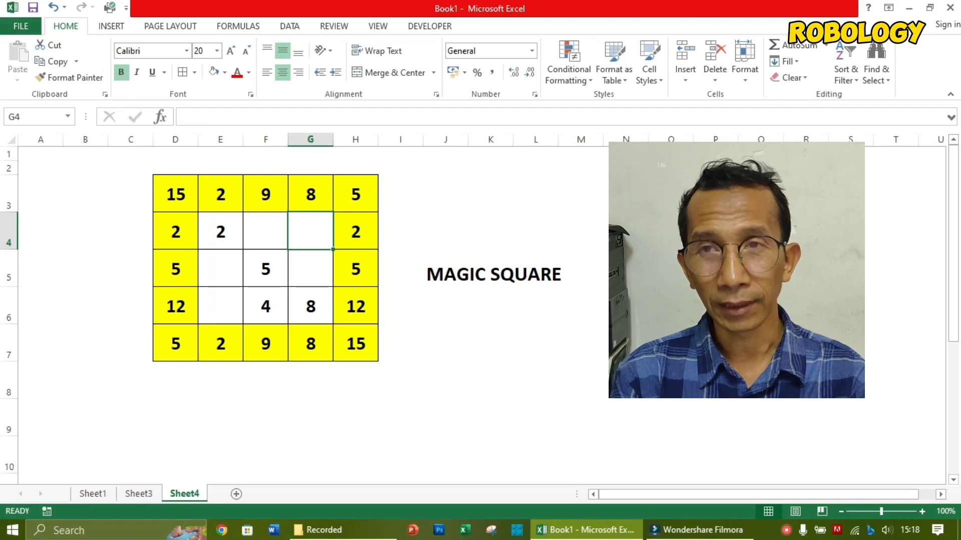
text(4)
key(Return)
key(Down)
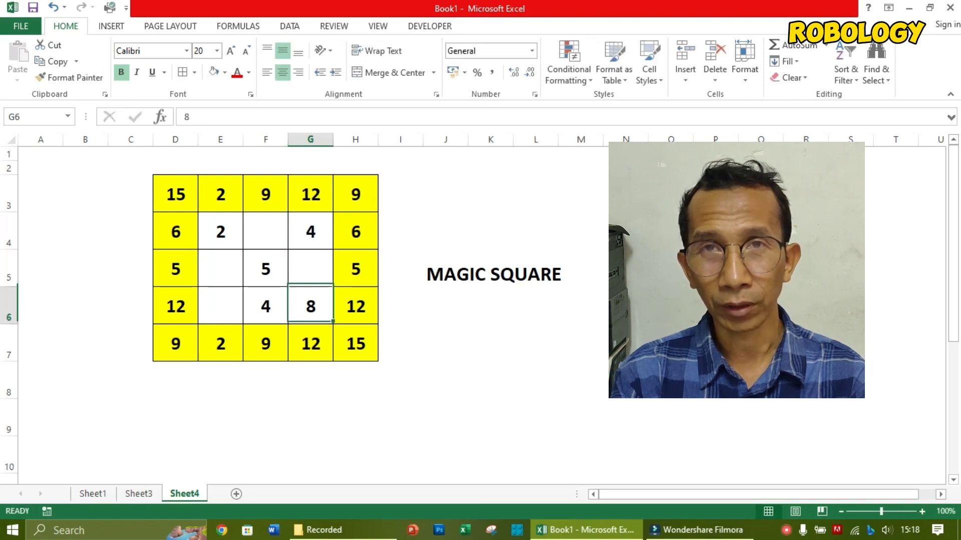
Clear the 4 from the bottom-middle cell F6 and enter 6 in the lower-left cell E6
key(Left)
key(Delete)
key(Left)
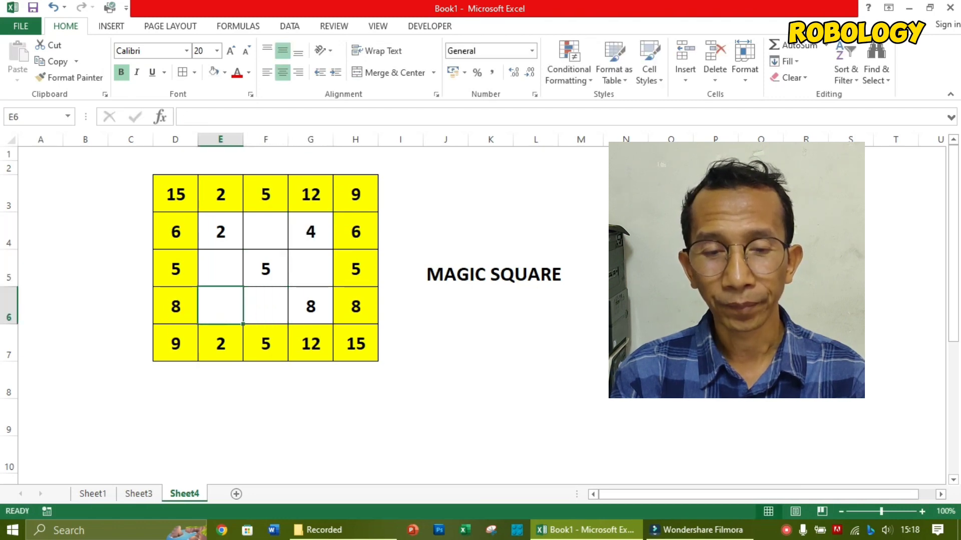
text(6)
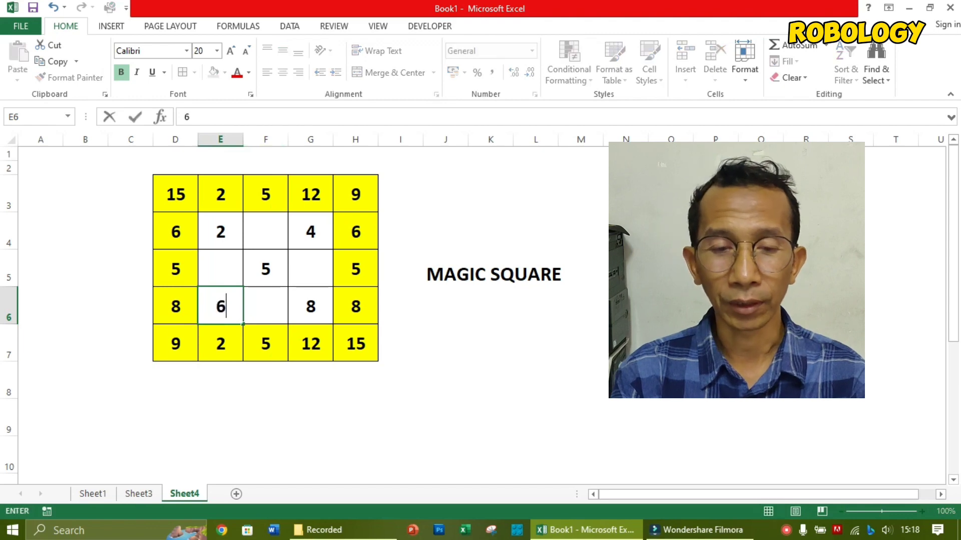
key(Return)
Complete the middle column with 1 in the bottom cell F6 and 9 in the top cell F4
key(Up)
key(Right)
text(1)
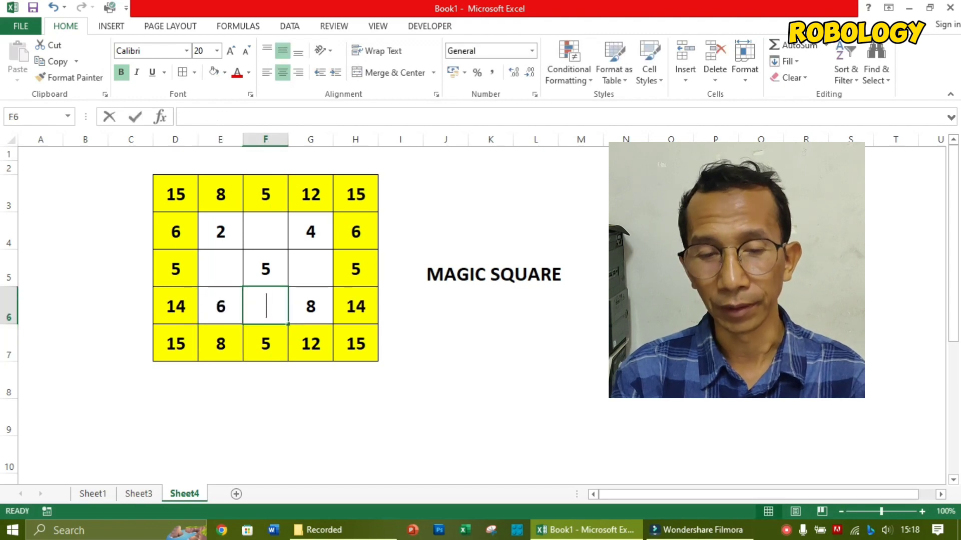
key(Return)
key(Up)
key(Up)
key(Up)
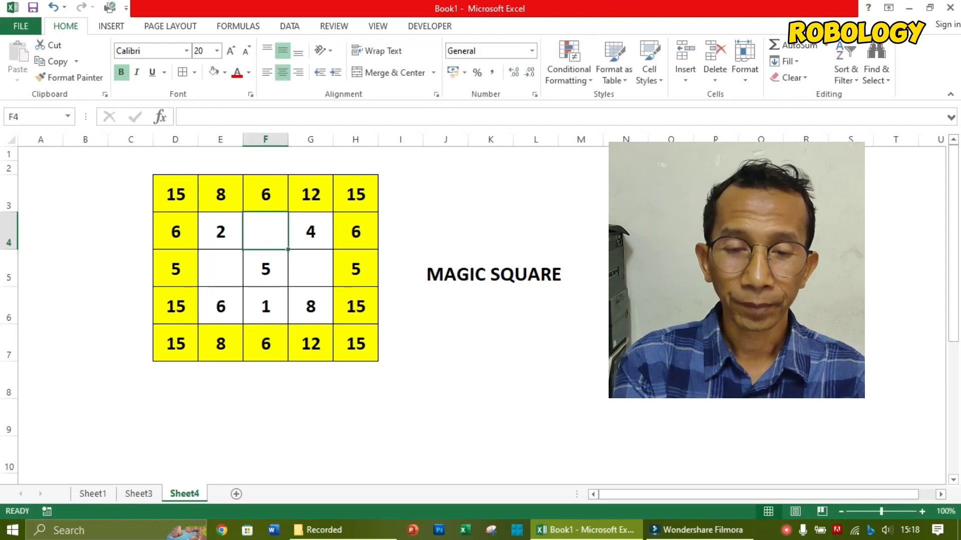
text(9)
key(Return)
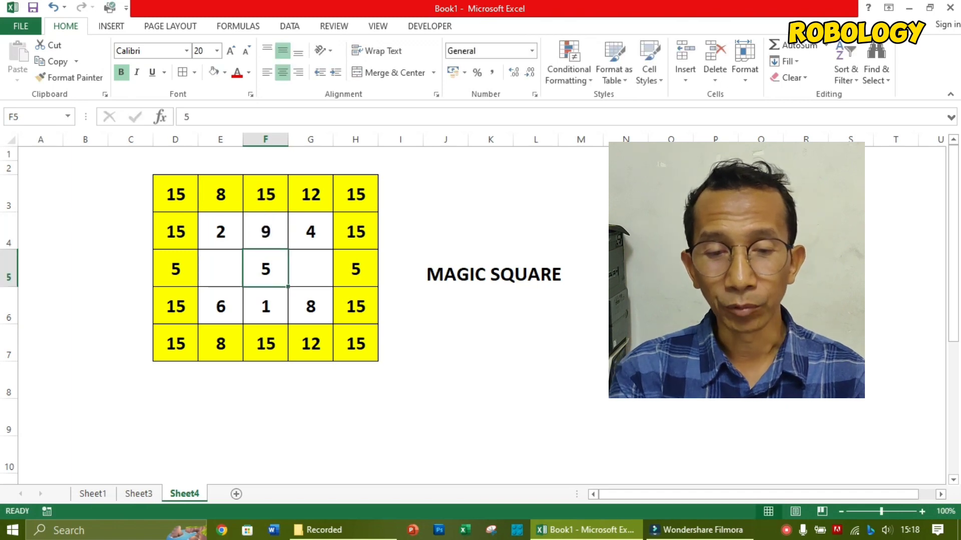
Complete the middle row with 3 in cell G5 and 7 in cell E5
key(Left)
key(Right)
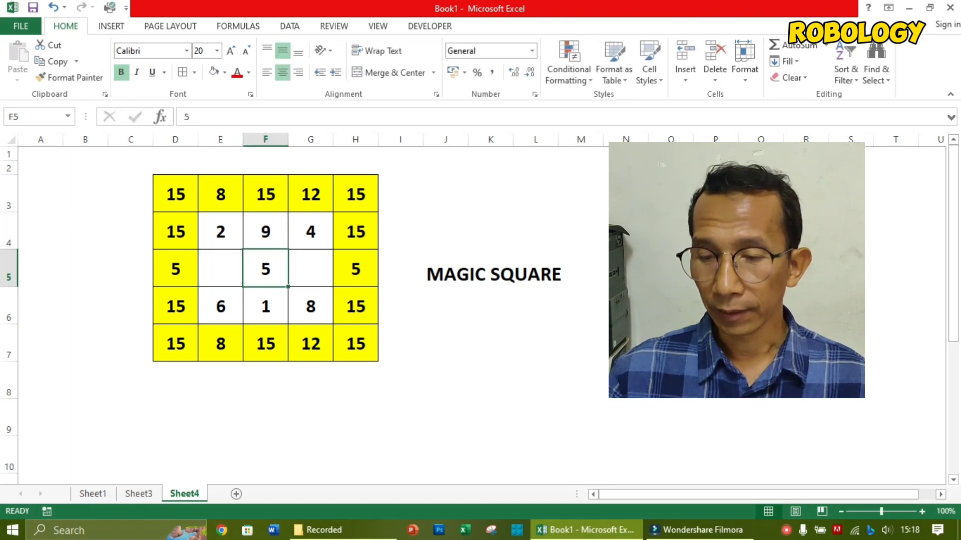
key(Right)
text(3)
key(Left)
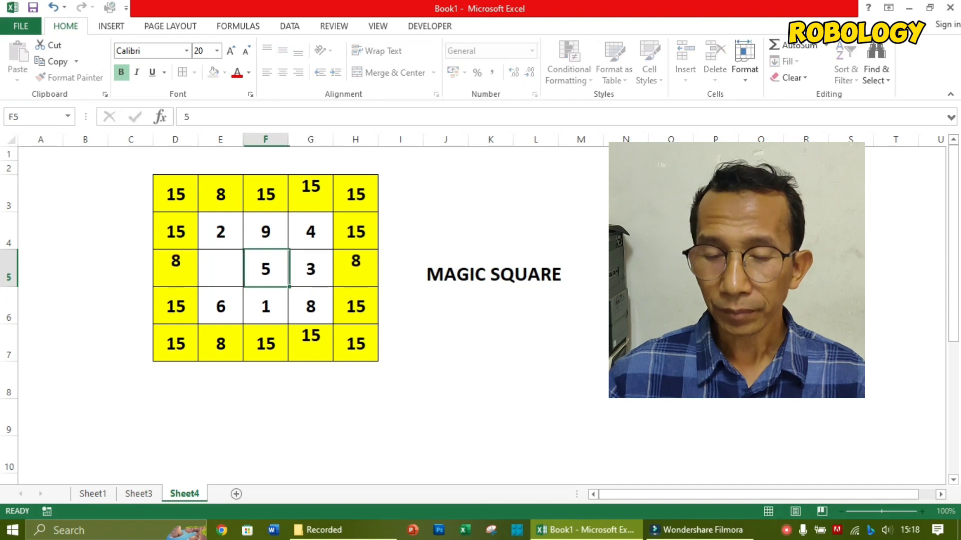
key(Left)
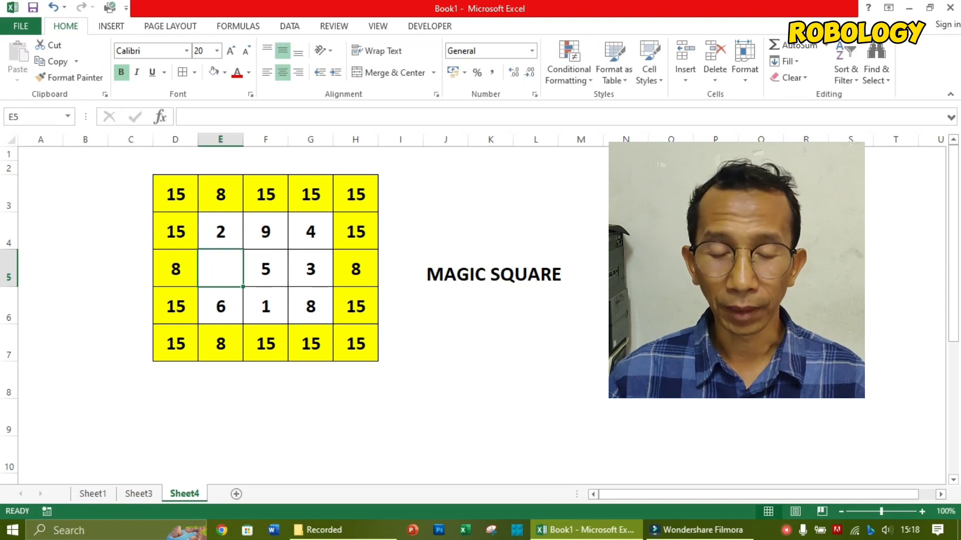
text(7)
key(Return)
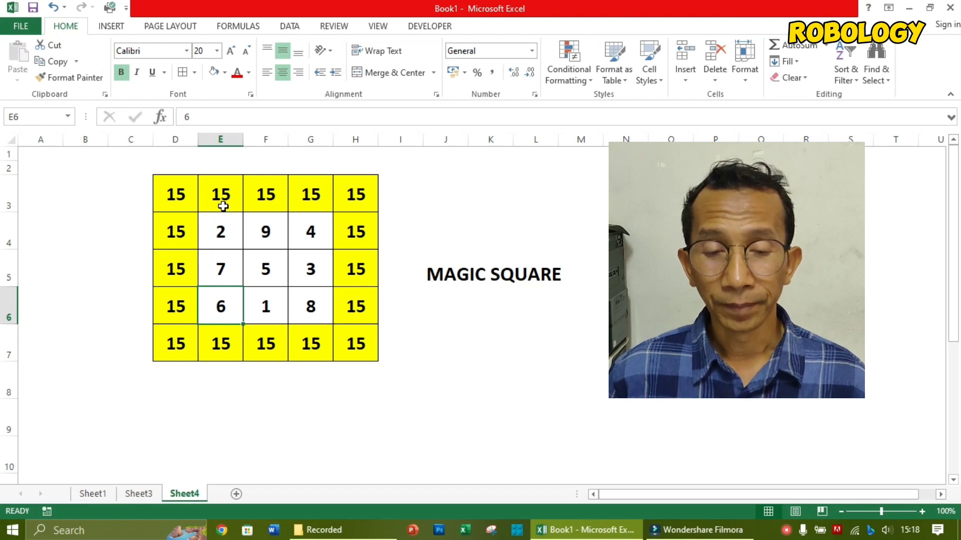
Clear all nine numbers from the inner grid E4:G6, leaving the surrounding SUM cells intact
drag(211, 229, 316, 312)
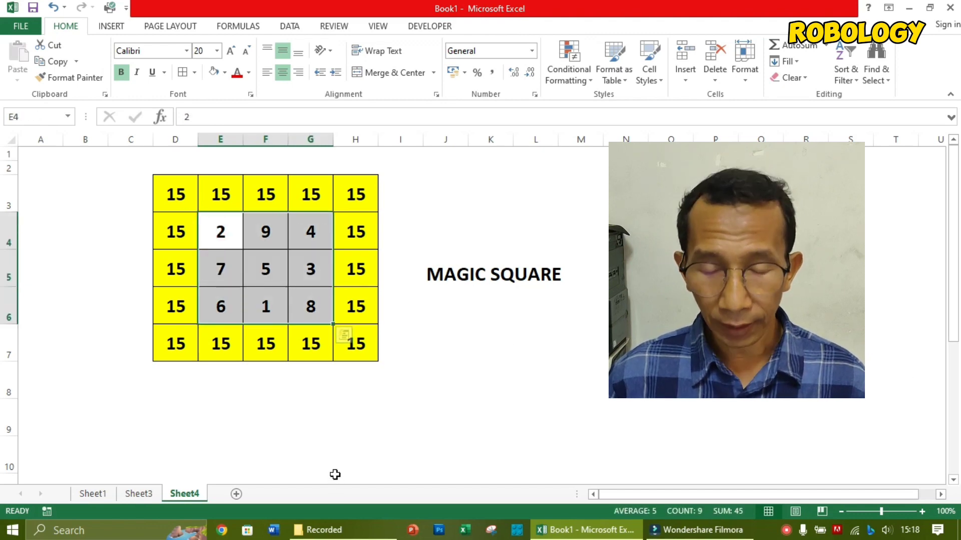
click(335, 474)
drag(221, 221, 316, 296)
key(Delete)
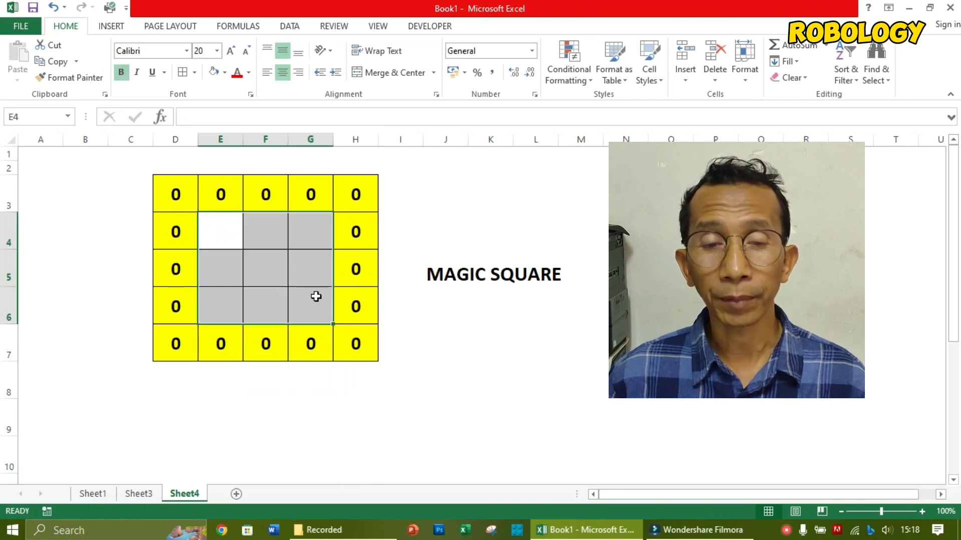
Start a new arrangement with 4 in the upper-left cell E4 and try 6 below it in E5
key(Left)
key(Right)
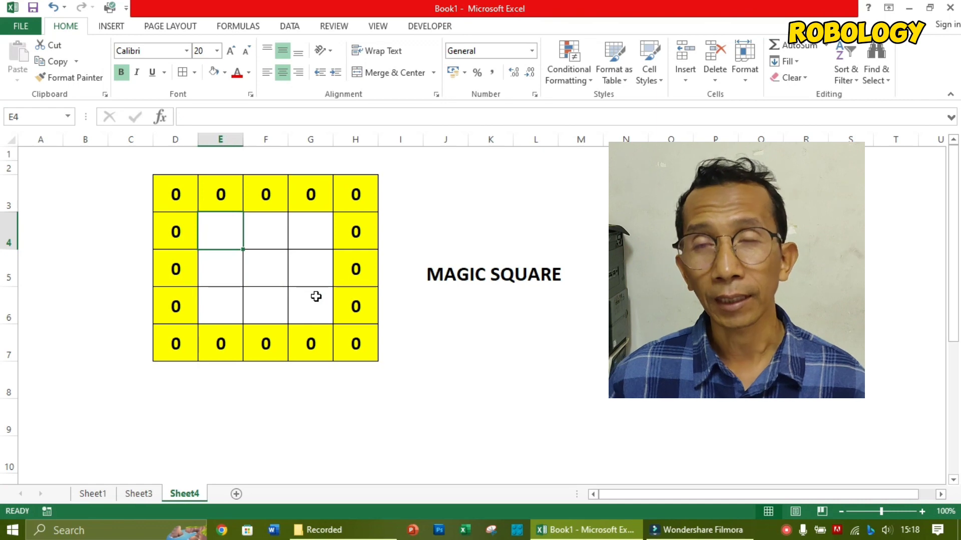
text(4)
key(Return)
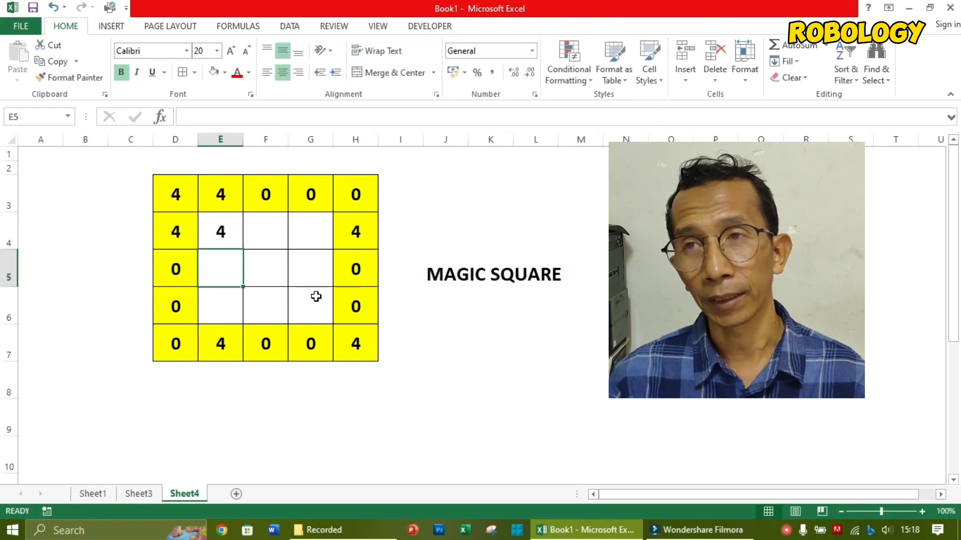
text(6)
key(Return)
key(Up)
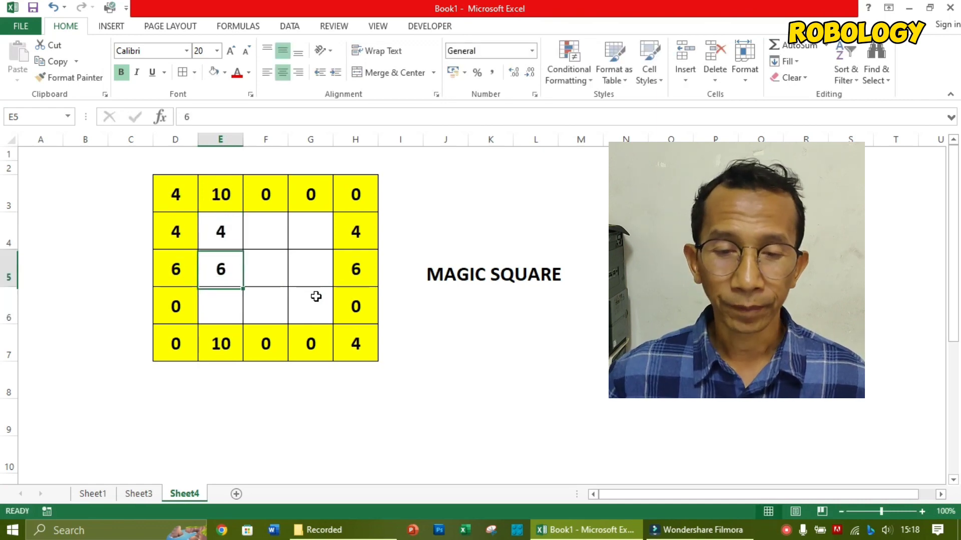
Change the middle-left cell E5 to 5 and enter 1 in the lower-left cell E6
text(5)
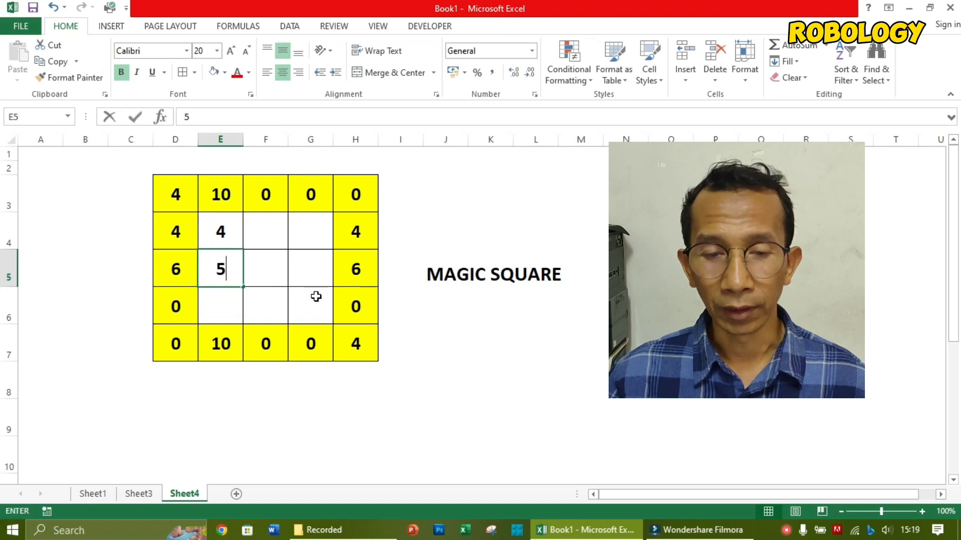
key(Return)
text(1)
key(Tab)
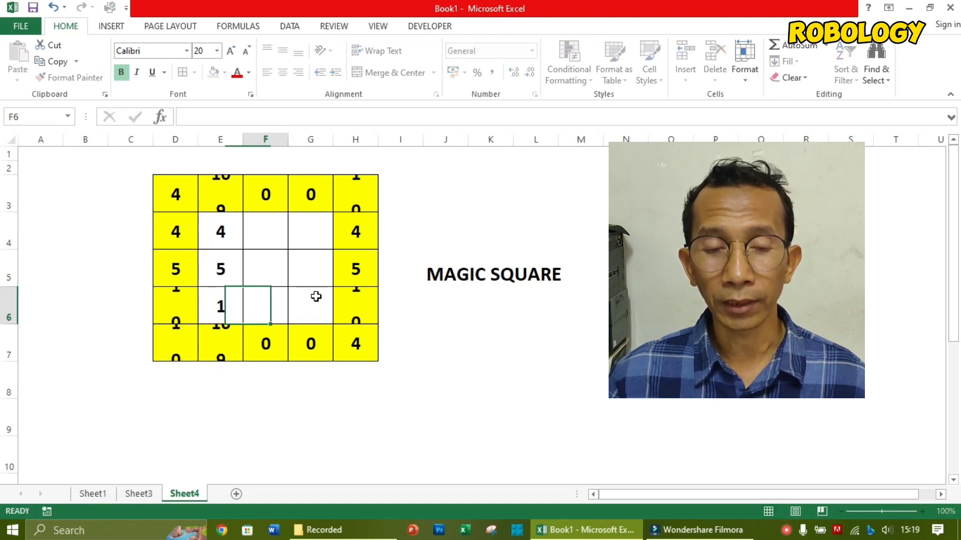
Try 6 and 7 as values for the centre cell F5
key(Up)
key(Up)
key(Down)
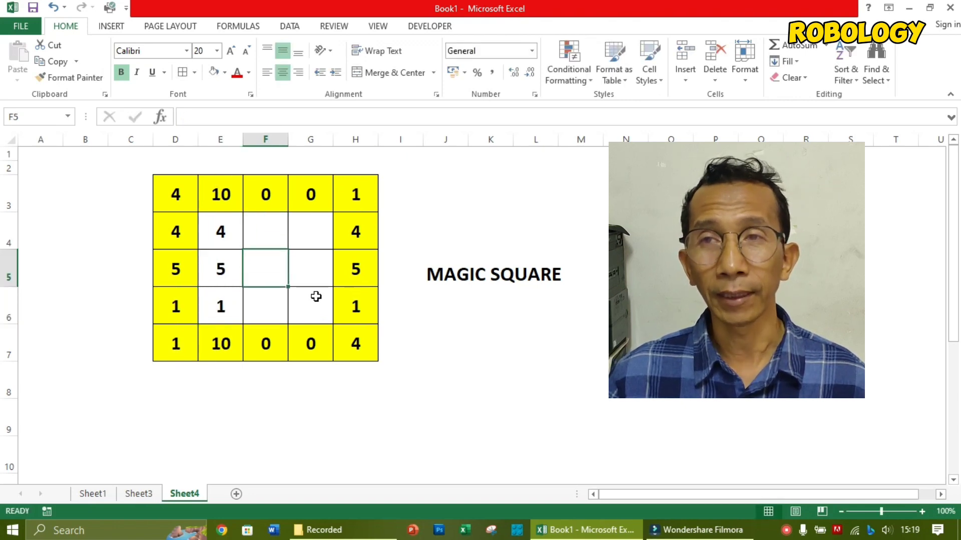
text(6)
key(Return)
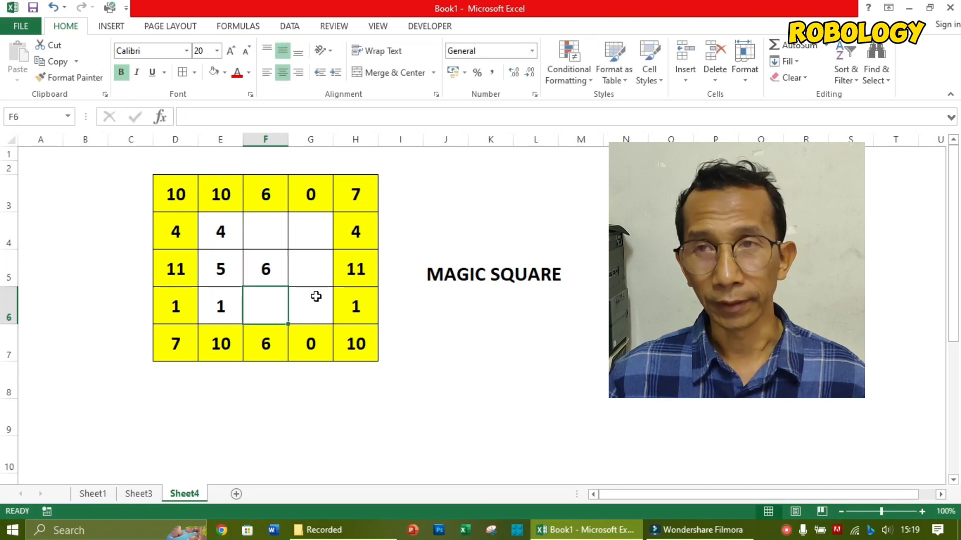
key(Up)
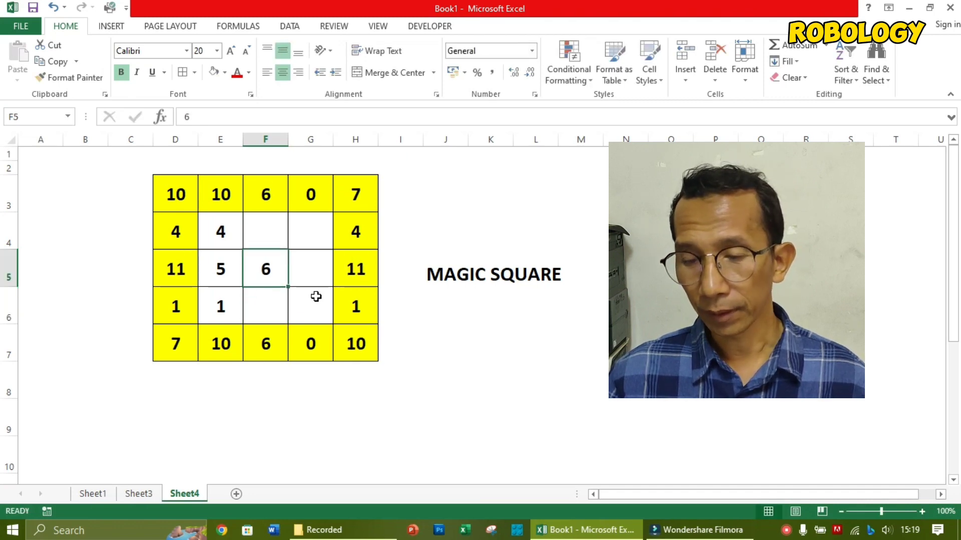
text(7)
key(Return)
key(Right)
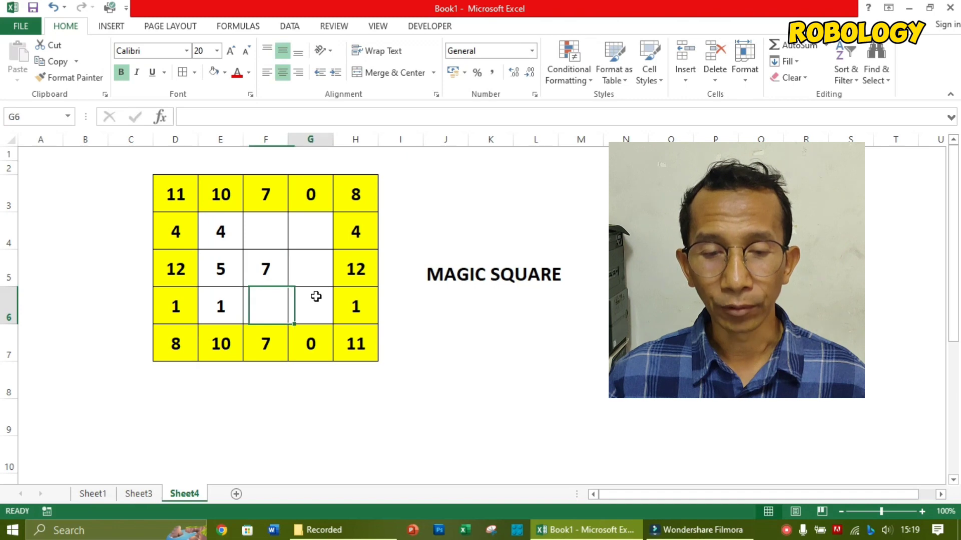
Set the centre grid cell F5 to 8
key(Up)
key(Left)
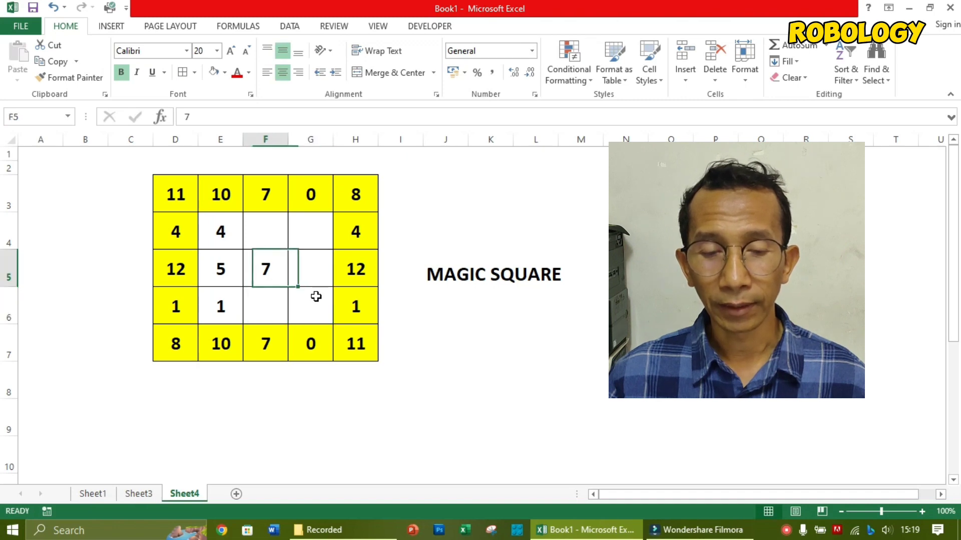
text(8)
key(Return)
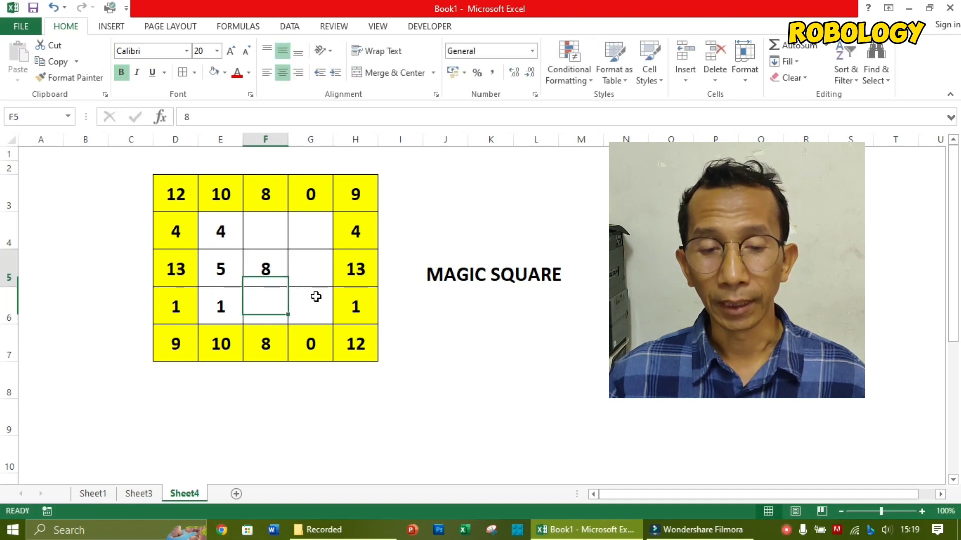
Enter 2 in the middle-right cell G5 and 3 in the lower-right cell G6
key(Up)
key(Right)
text(2)
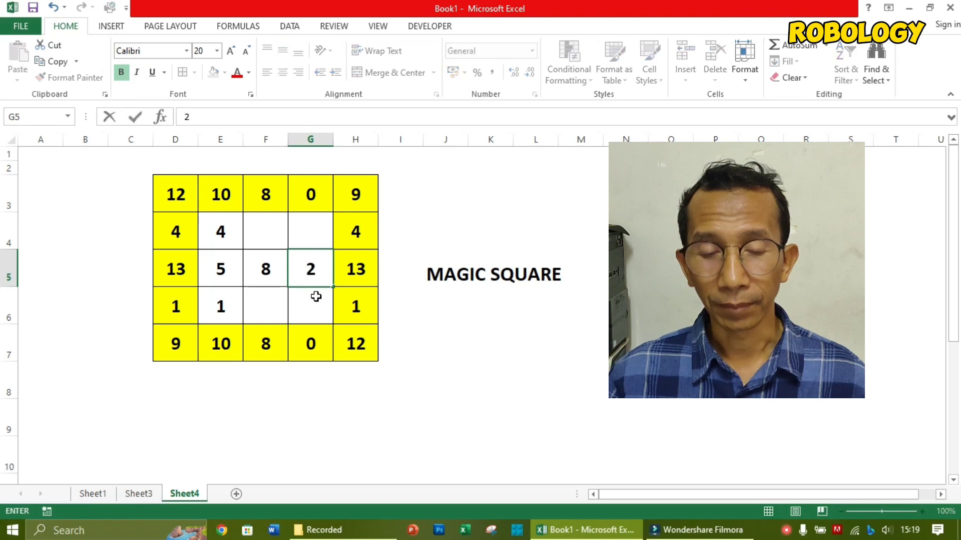
key(Return)
key(Return)
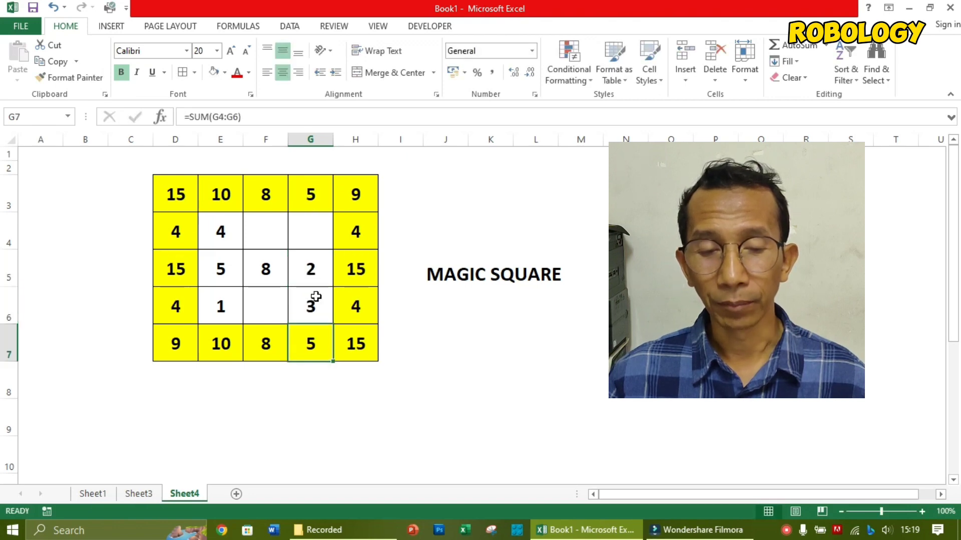
Replace the value in the lower-left grid cell E6 with 6
click(316, 297)
key(Left)
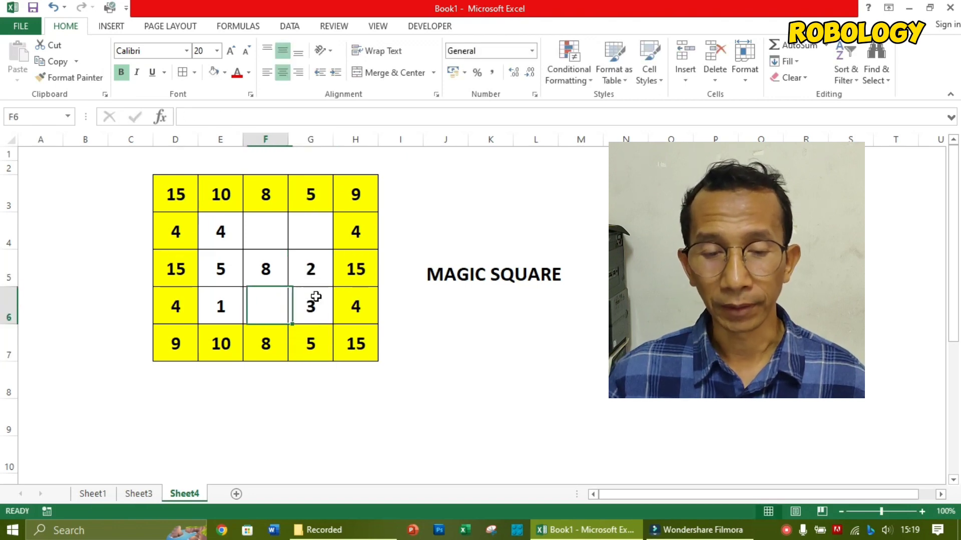
key(Left)
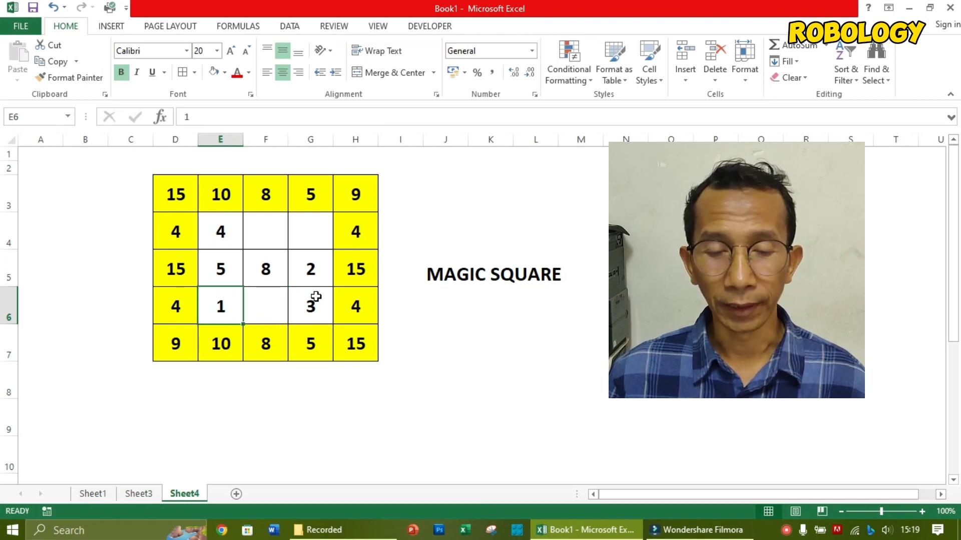
key(Delete)
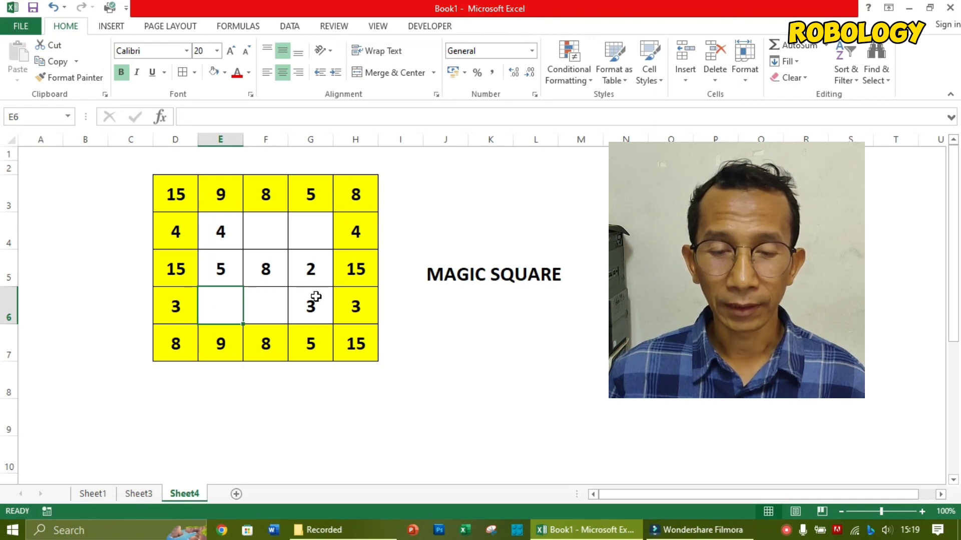
text(6)
key(Return)
key(Up)
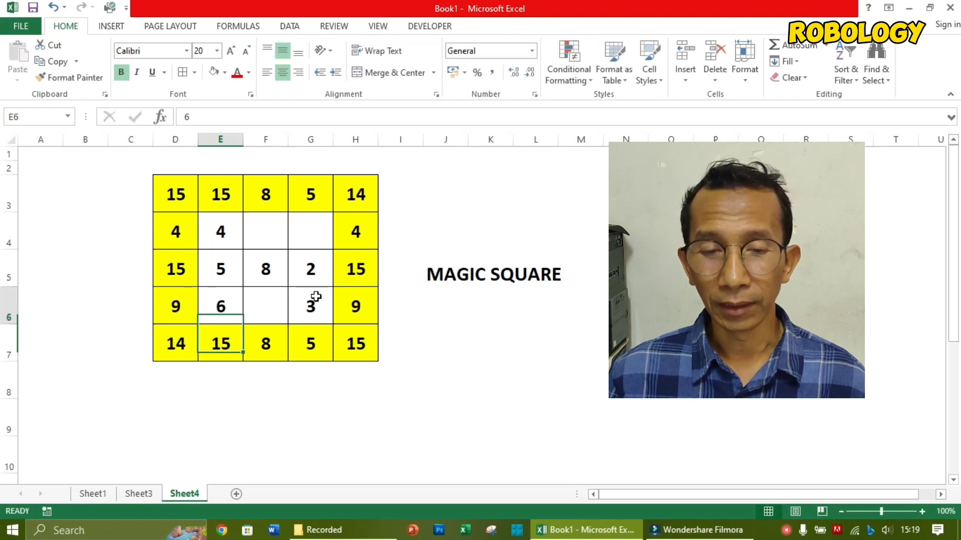
Try 5 in the lower-middle grid cell F6, and clear it again
key(Right)
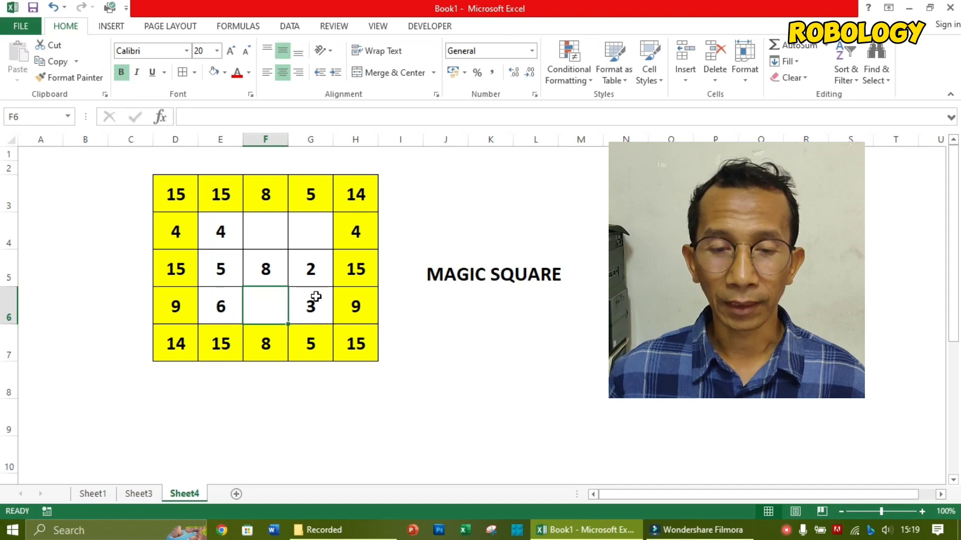
text(5)
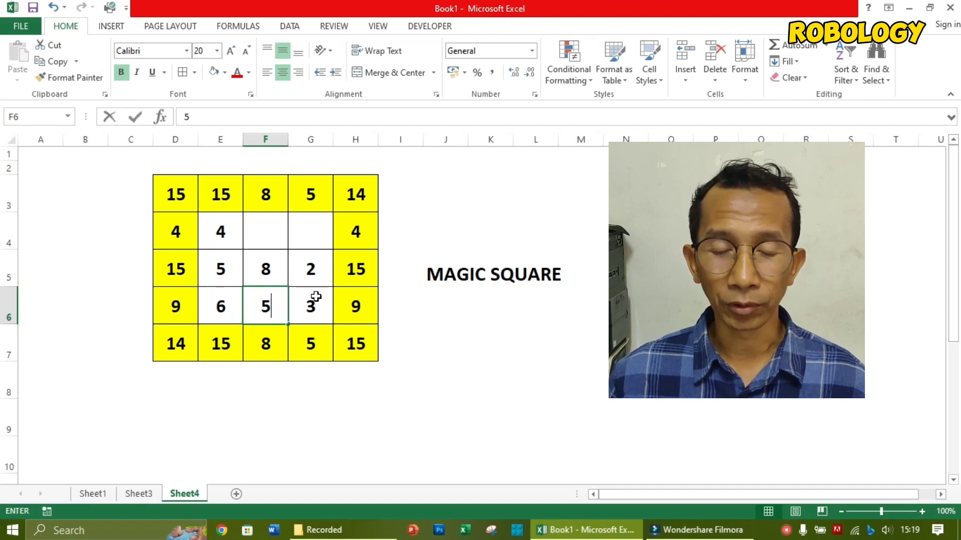
key(Return)
key(Up)
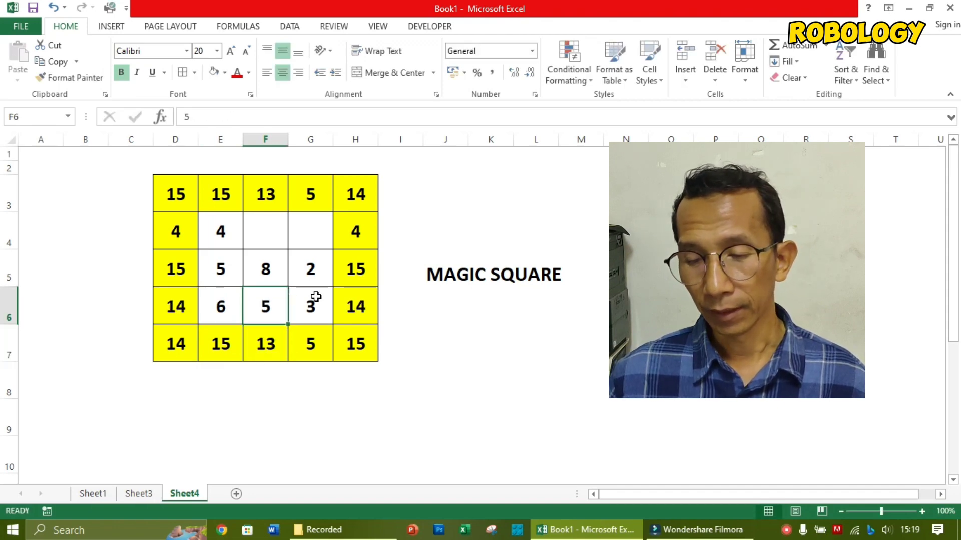
key(Delete)
Clear the lower-left grid cell E6 and the middle-left grid cell E5
key(Left)
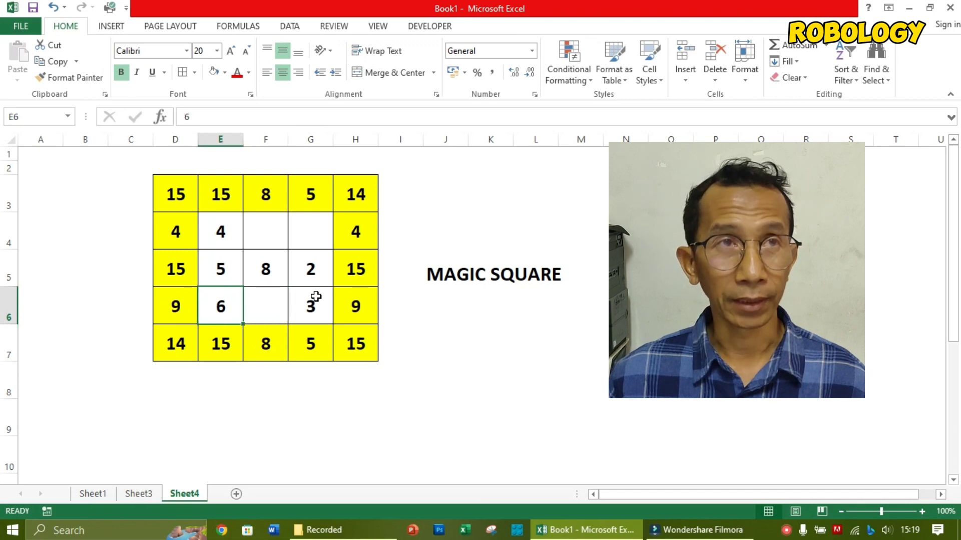
key(Delete)
key(Right)
key(Right)
key(Up)
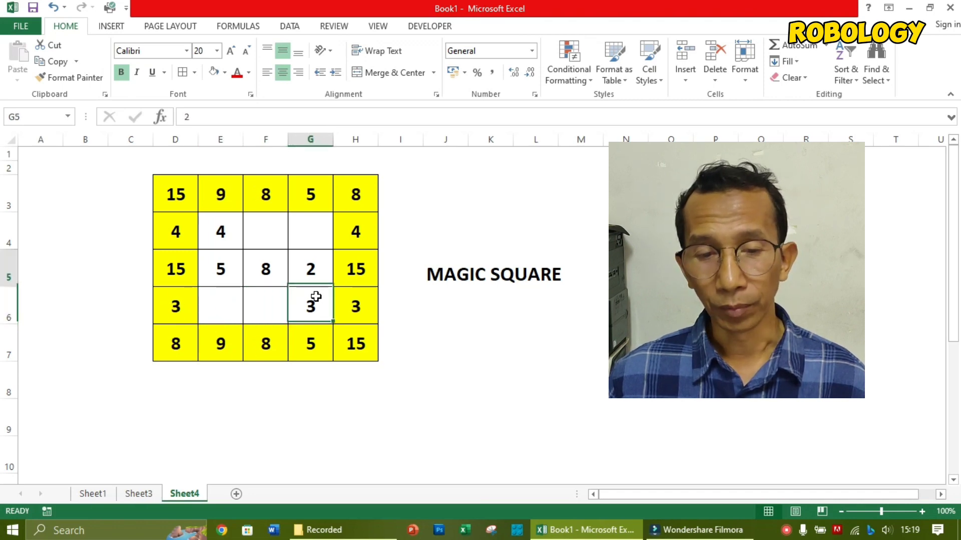
key(Up)
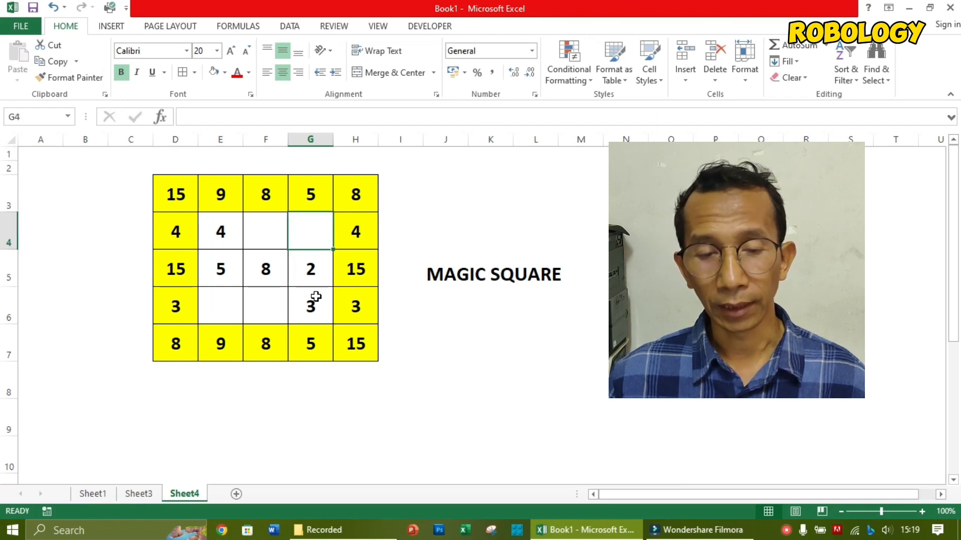
key(Left)
key(Left)
key(Down)
key(Delete)
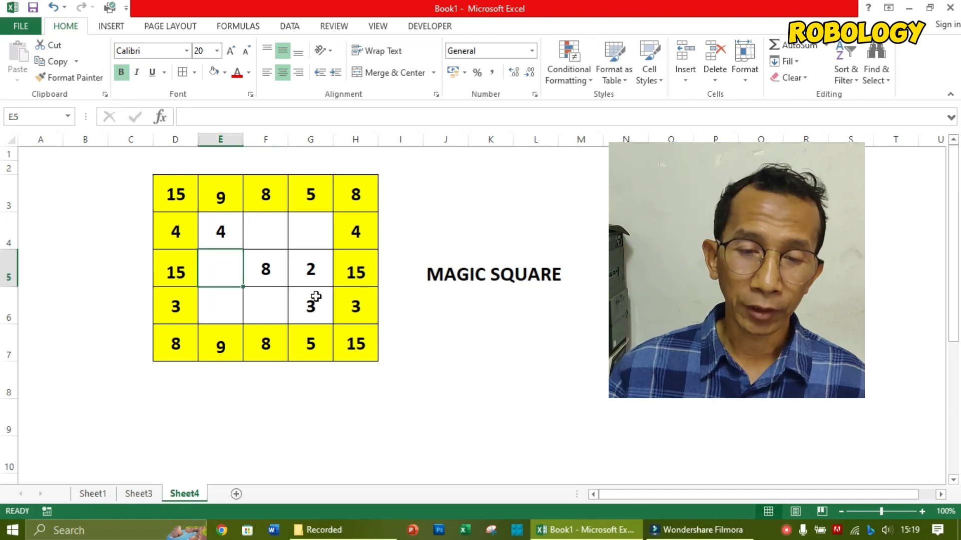
Change the centre grid cell F5 to 6
key(Down)
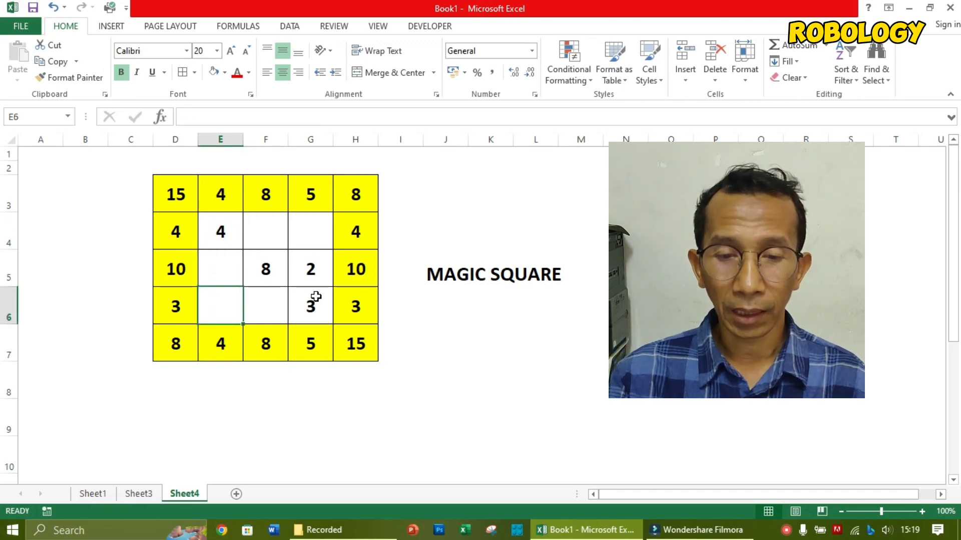
key(Right)
key(Up)
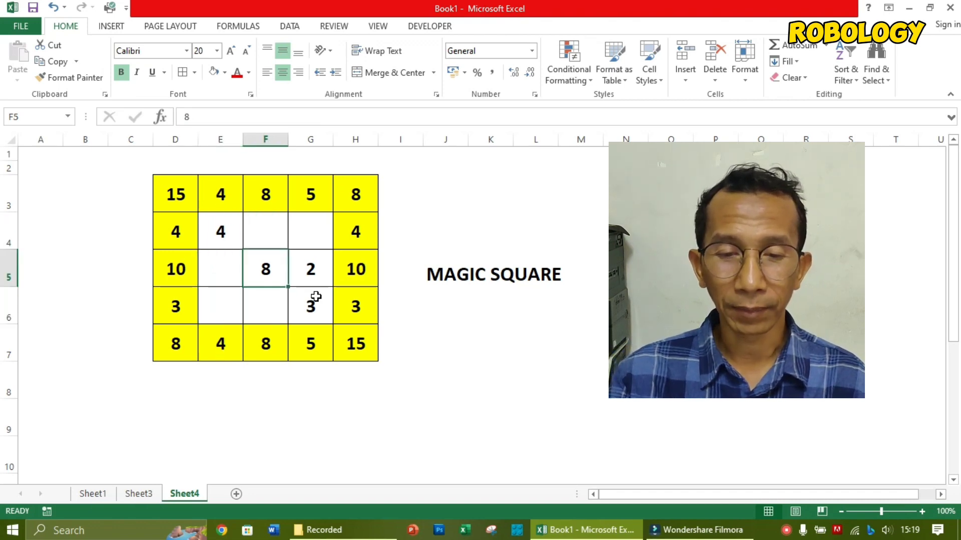
text(6)
key(Return)
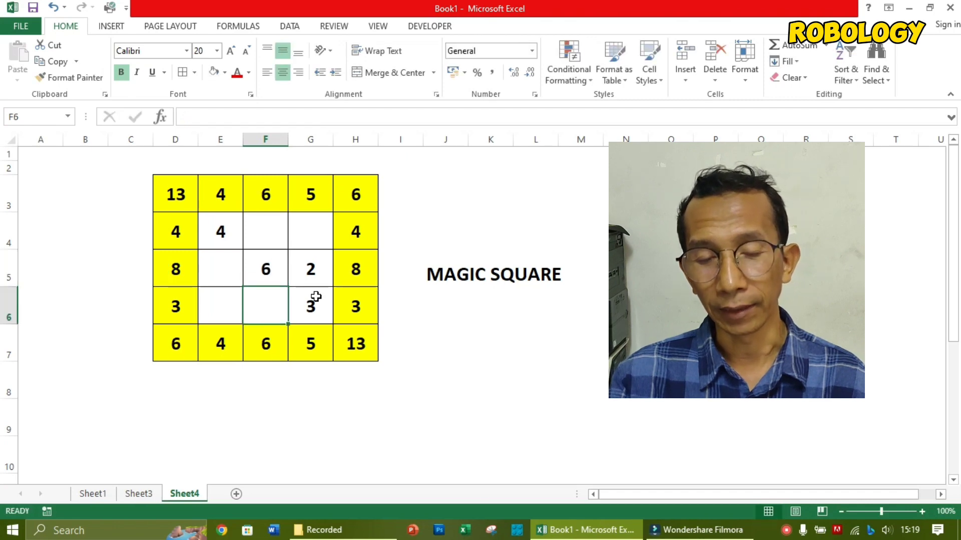
Change the upper-left grid cell E4 to 5
key(Up)
key(Up)
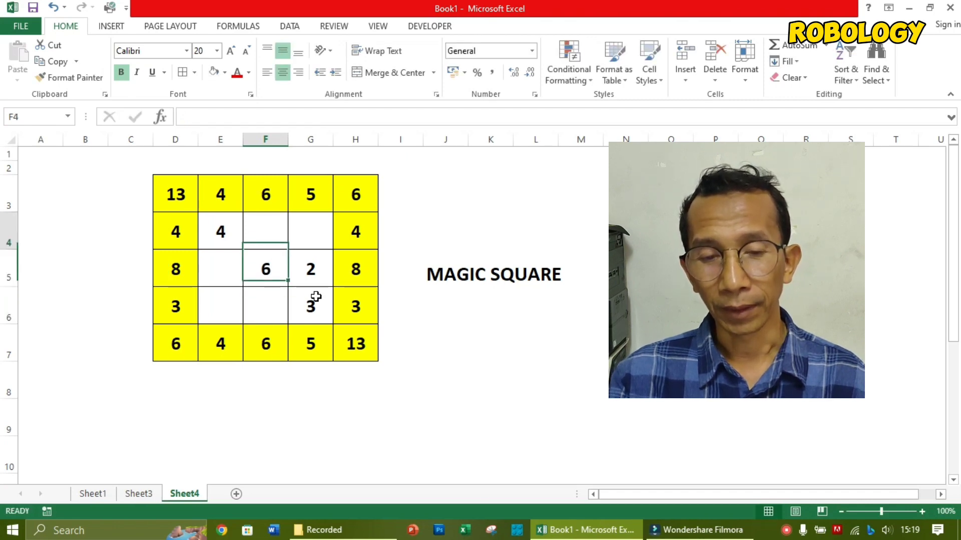
key(Left)
text(5)
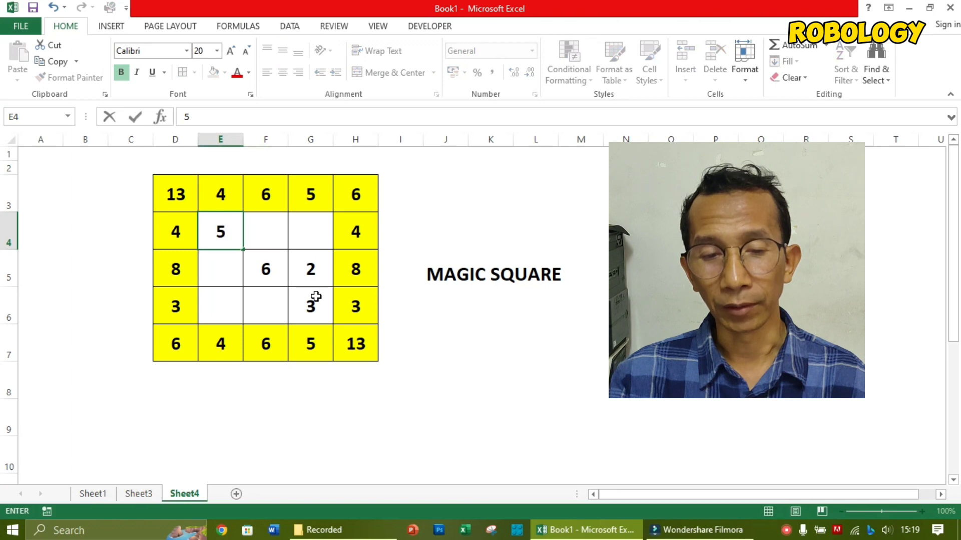
key(Return)
Change the lower-right grid cell G6 to 4
key(Right)
click(316, 296)
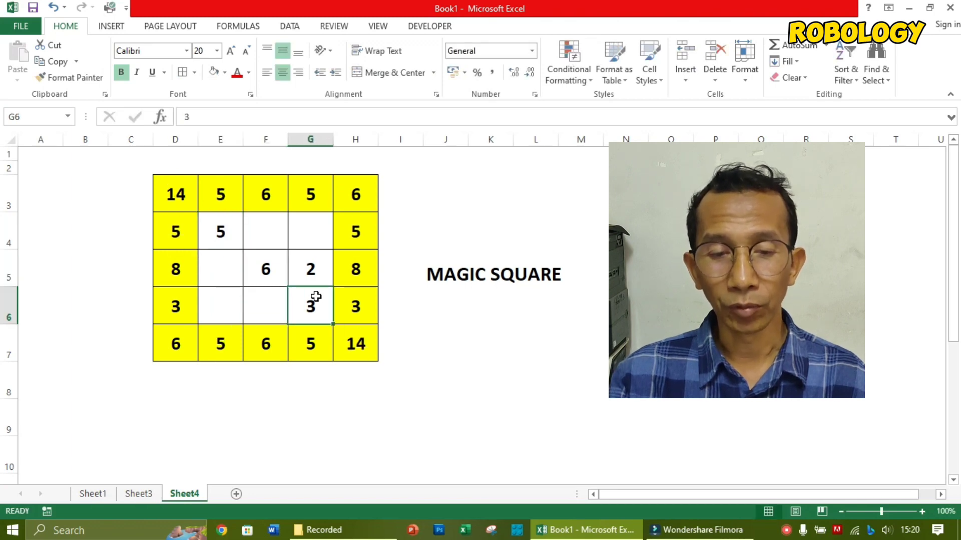
double_click(316, 296)
key(BackSpace)
text(4)
key(Return)
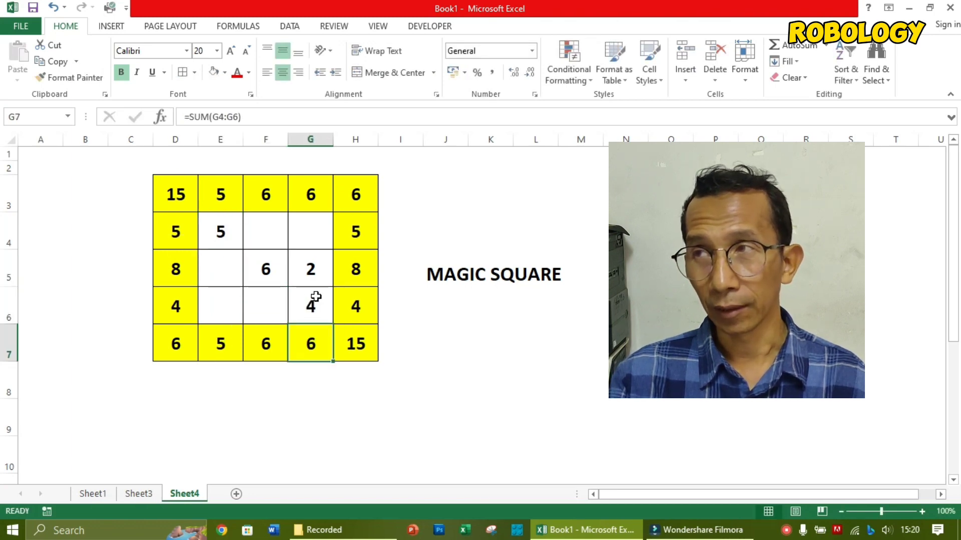
Enter 7 in the middle-left grid cell E5
key(Up)
key(Up)
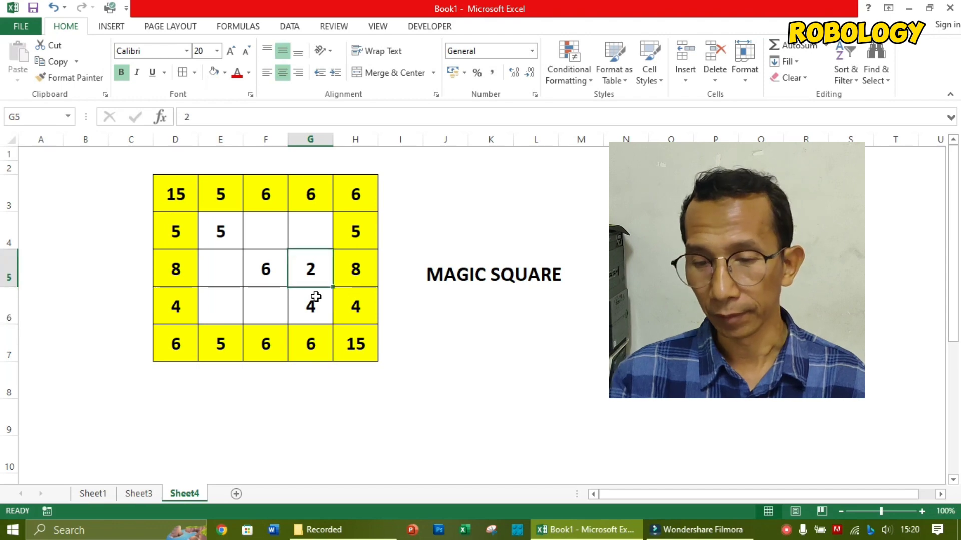
key(Left)
key(Left)
text(7)
key(Return)
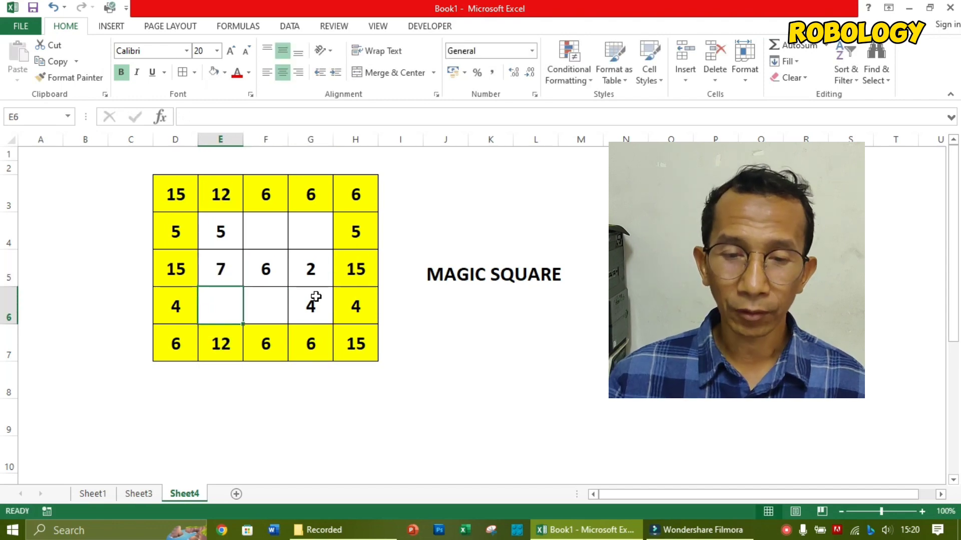
Complete the bottom row of the grid with 3 in E6 and 8 in F6
text(3)
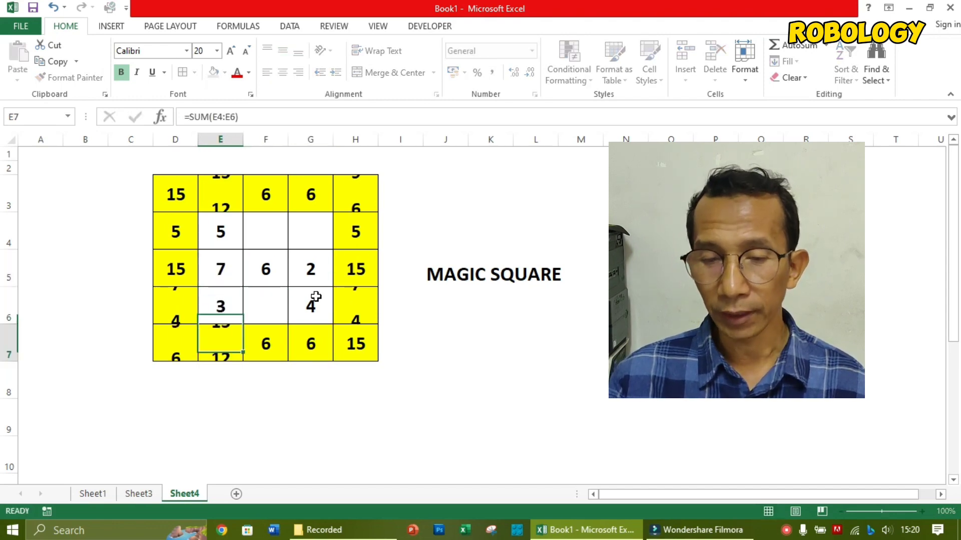
key(ctrl+Return)
key(Right)
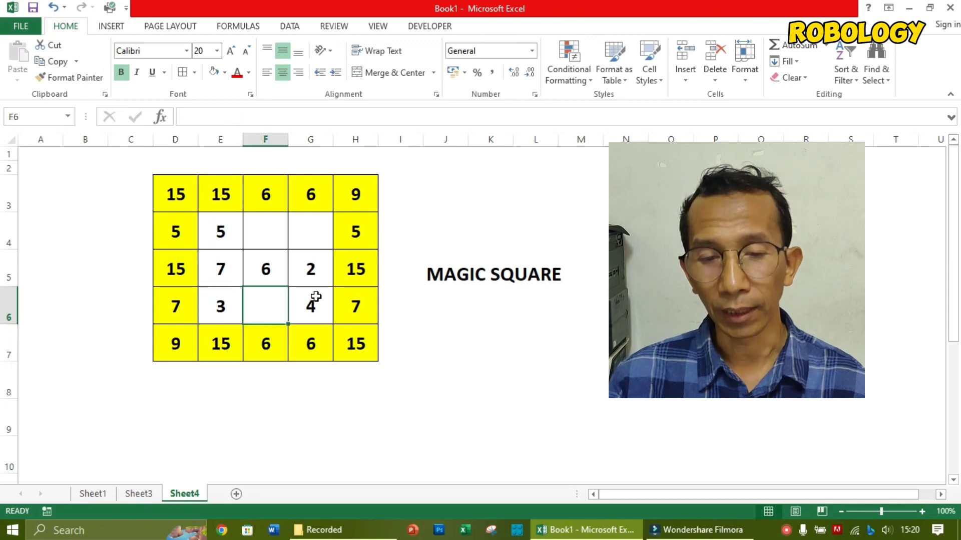
text(8)
key(Return)
Complete the top row of the grid with 1 in F4 and 9 in G4
key(Up)
key(Up)
key(Up)
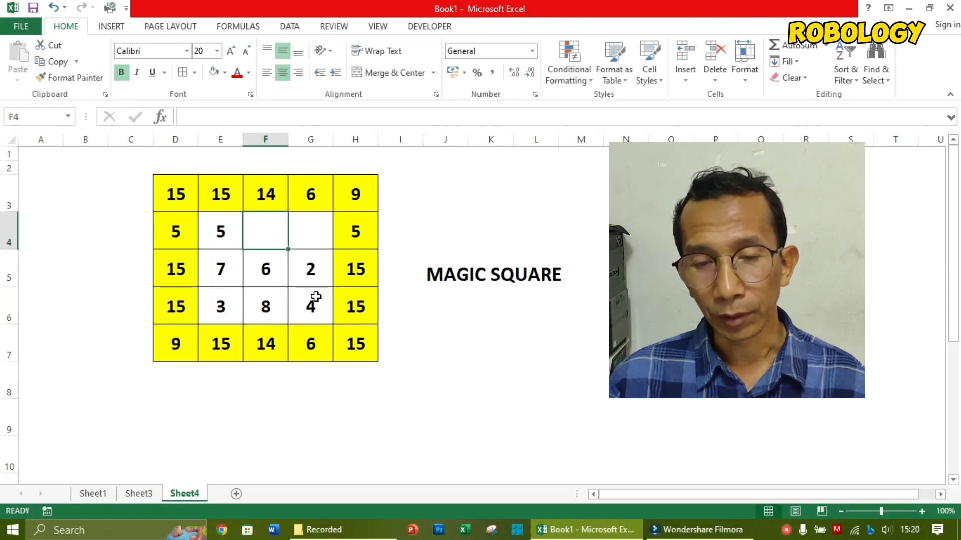
text(1)
key(ctrl+Return)
key(Right)
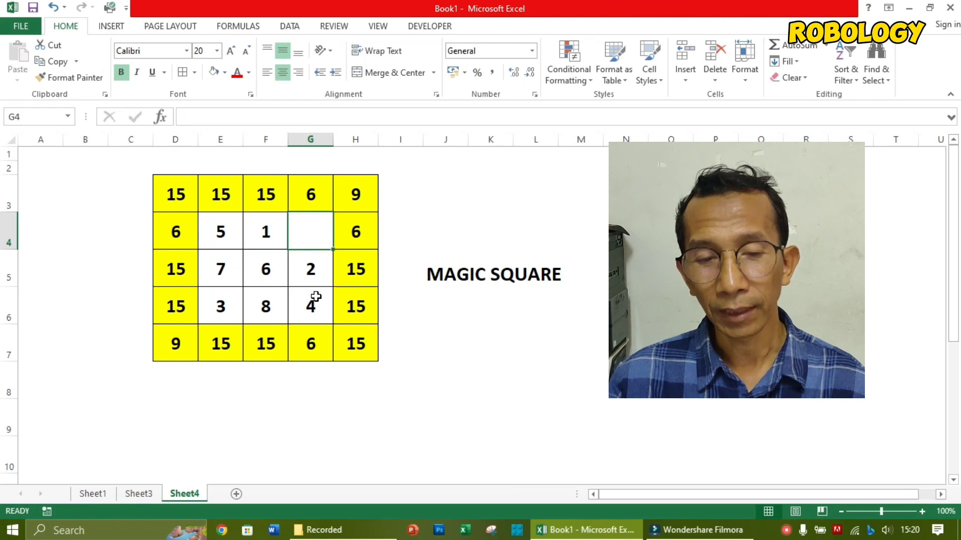
text(9)
key(Return)
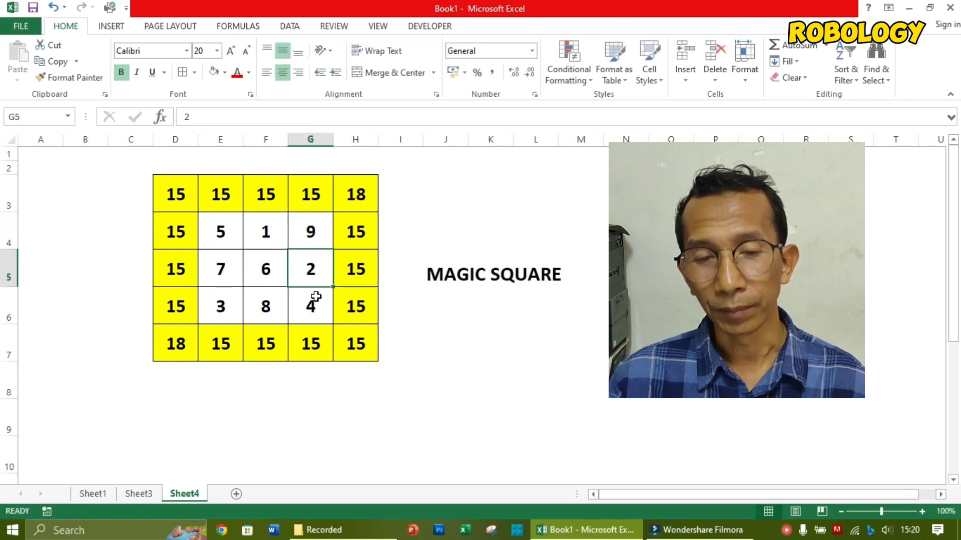
Check the diagonal totals in the corner cells D7 and H3
key(Up)
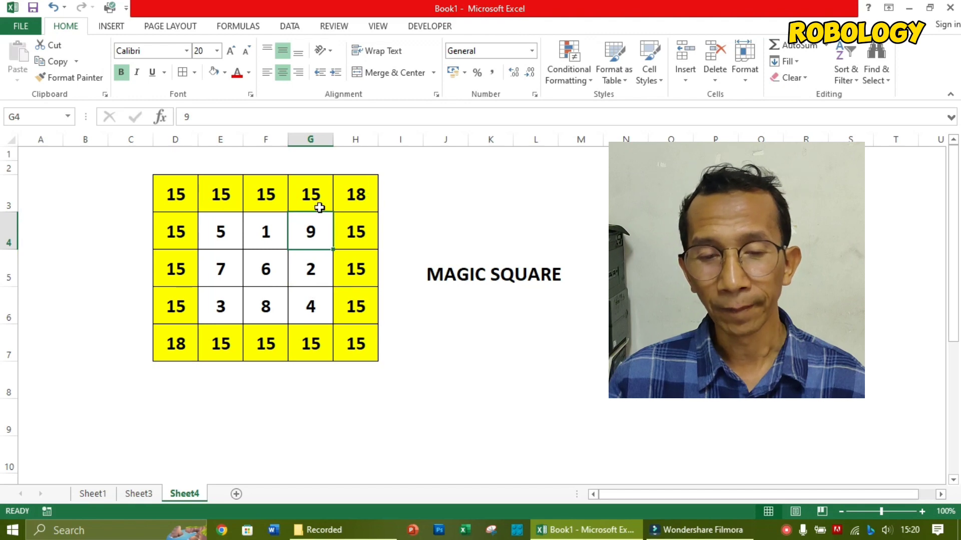
click(168, 338)
click(359, 195)
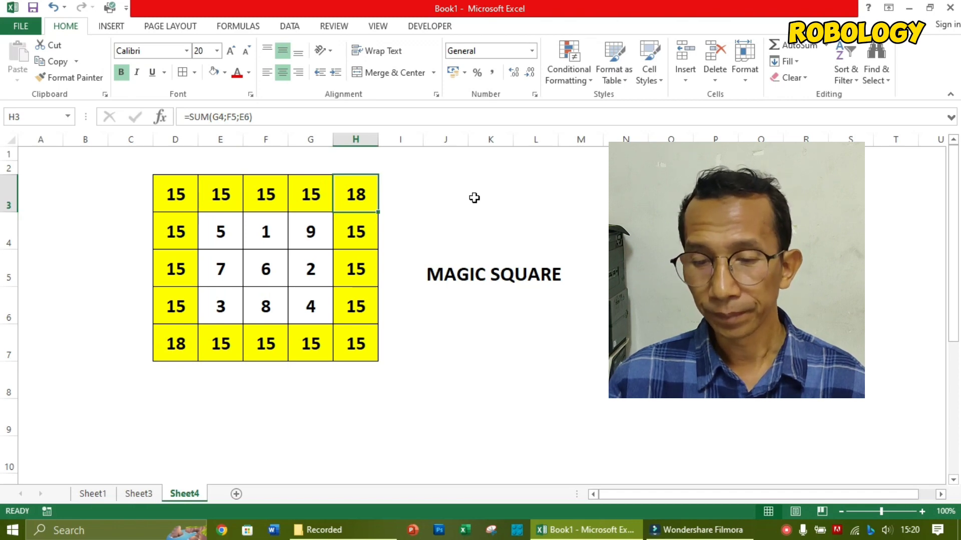
Clear all the numbers from the 3×3 grid E4:G6
drag(221, 233, 298, 301)
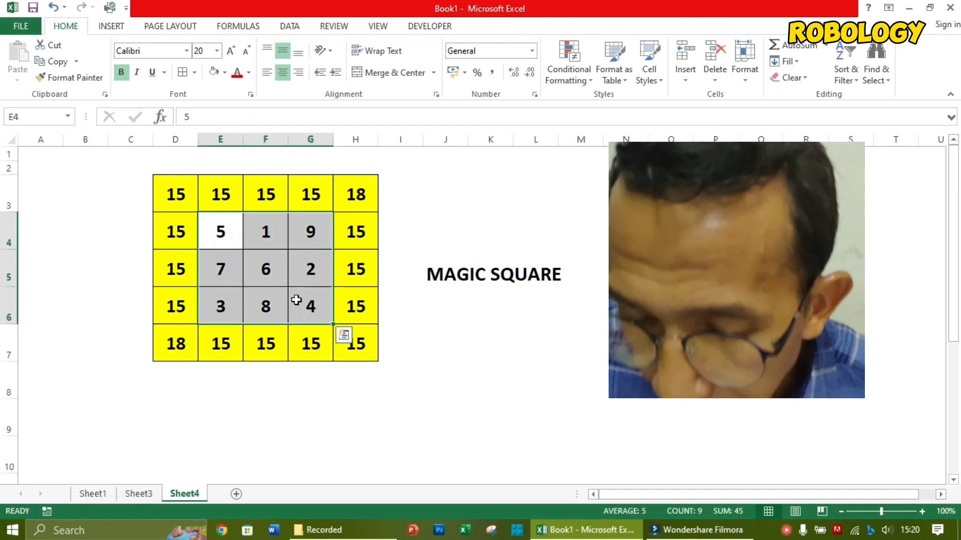
key(Delete)
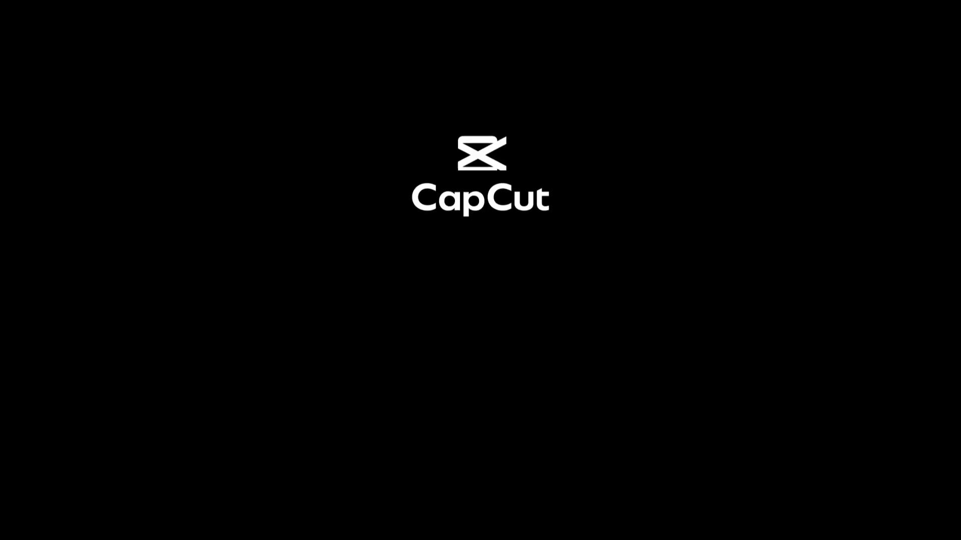